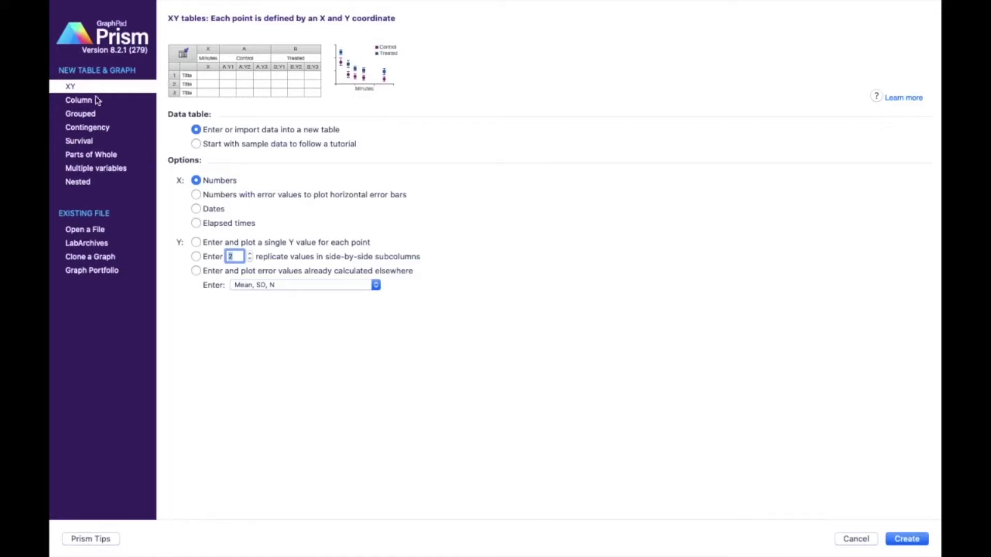
- Create an XY table from the Correlation tutorial sample data set
{"action": "left_click", "coordinate": [197, 144]}
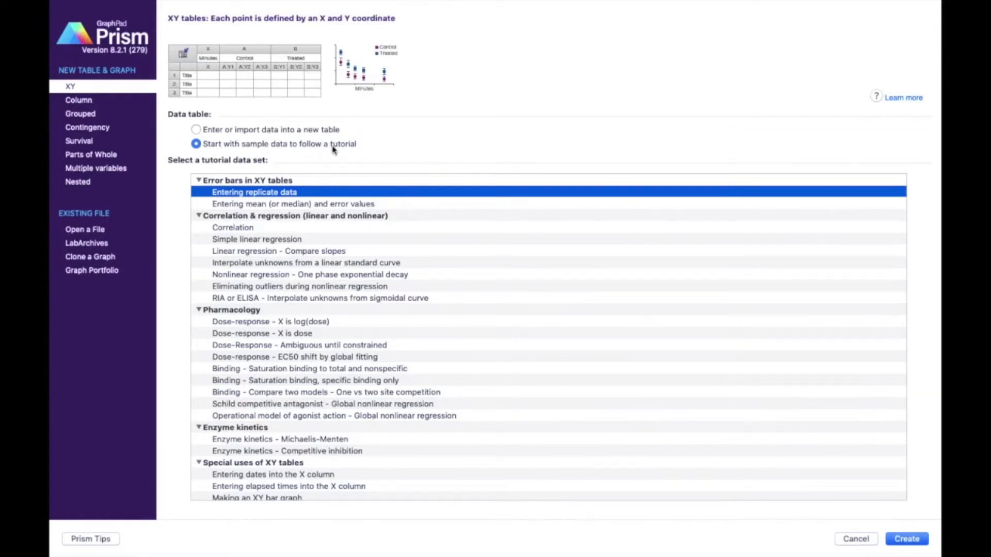
{"action": "left_click", "coordinate": [256, 231]}
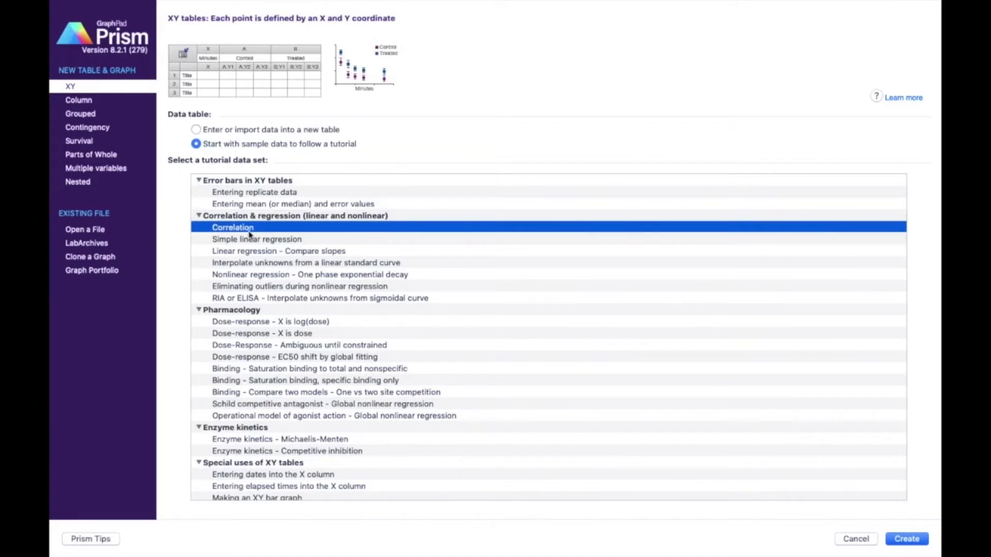
{"action": "left_click", "coordinate": [904, 539]}
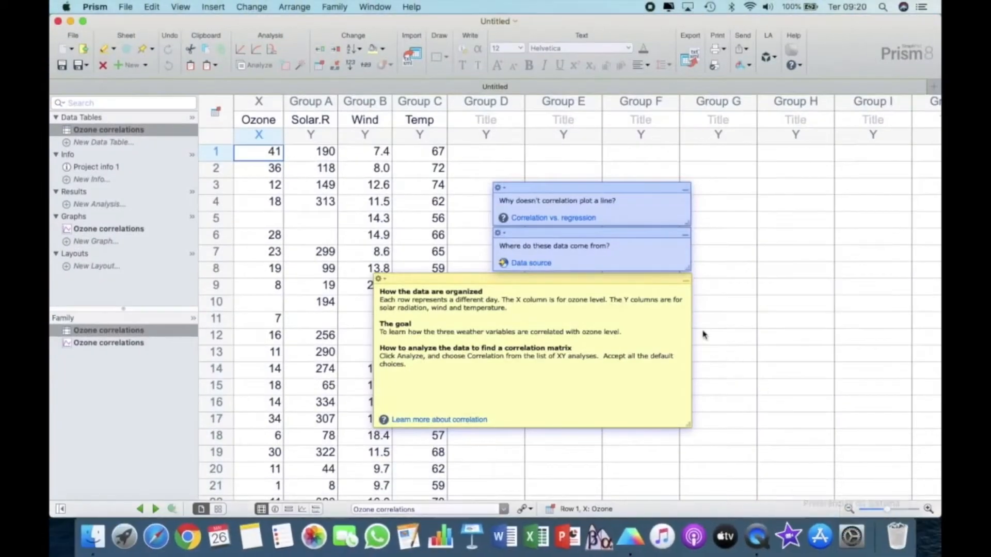
- Expand the project window to full screen and move the yellow explanatory note off the Wind and Temp data columns
{"action": "left_click", "coordinate": [83, 23]}
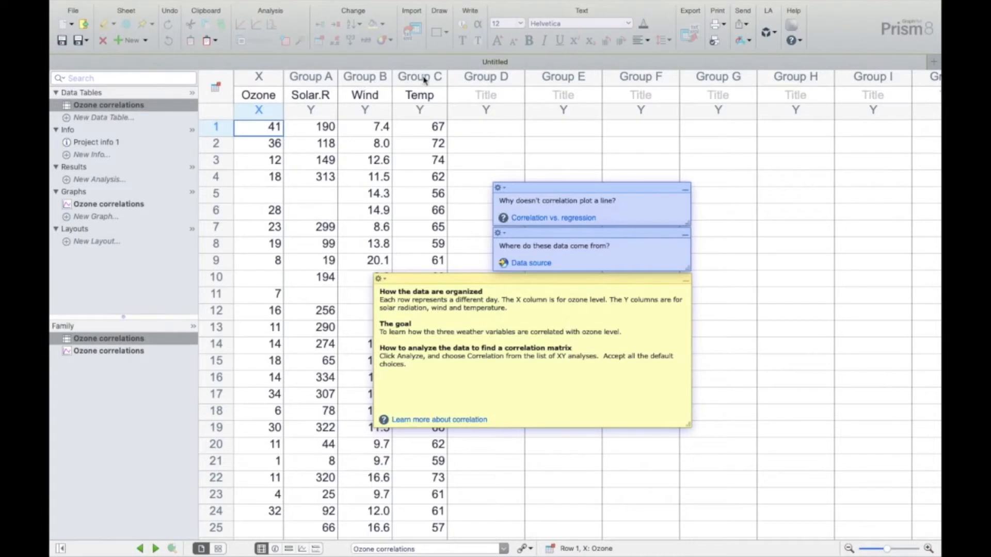
{"action": "left_click_drag", "start_coordinate": [529, 288], "coordinate": [642, 290]}
{"action": "left_click", "coordinate": [540, 359]}
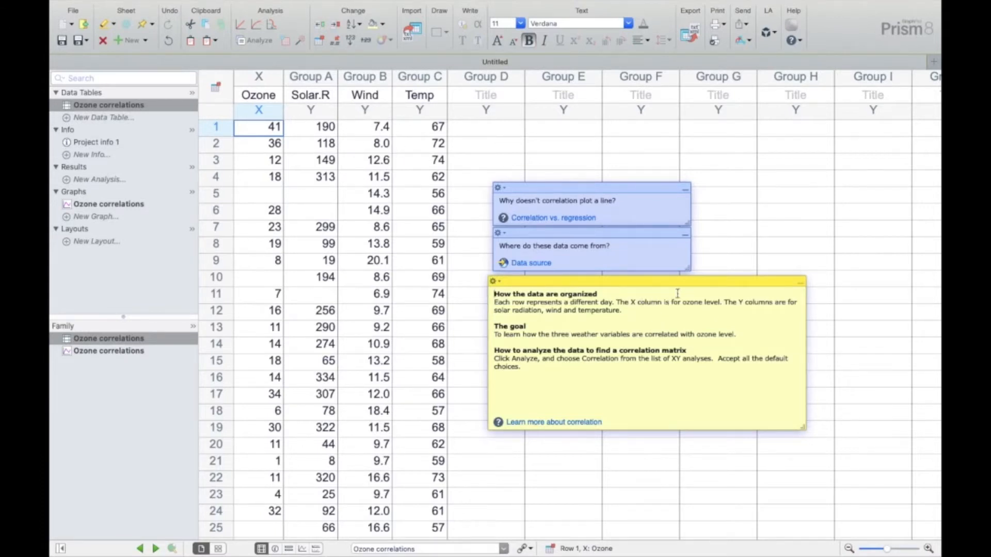
- Examine the Ozone X column and the Solar.R, Wind and Temp Y columns one after another
{"action": "left_click", "coordinate": [267, 77]}
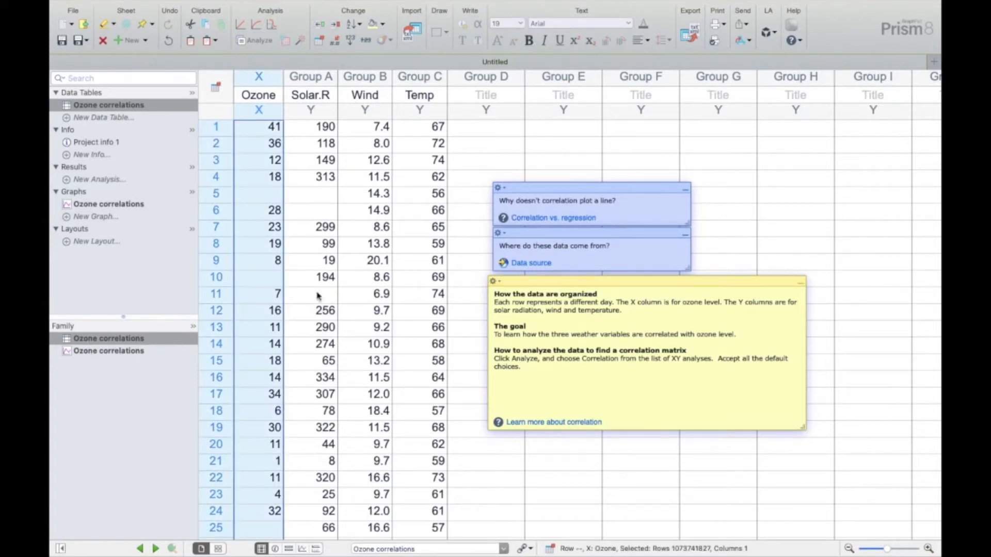
{"action": "left_click", "coordinate": [327, 78]}
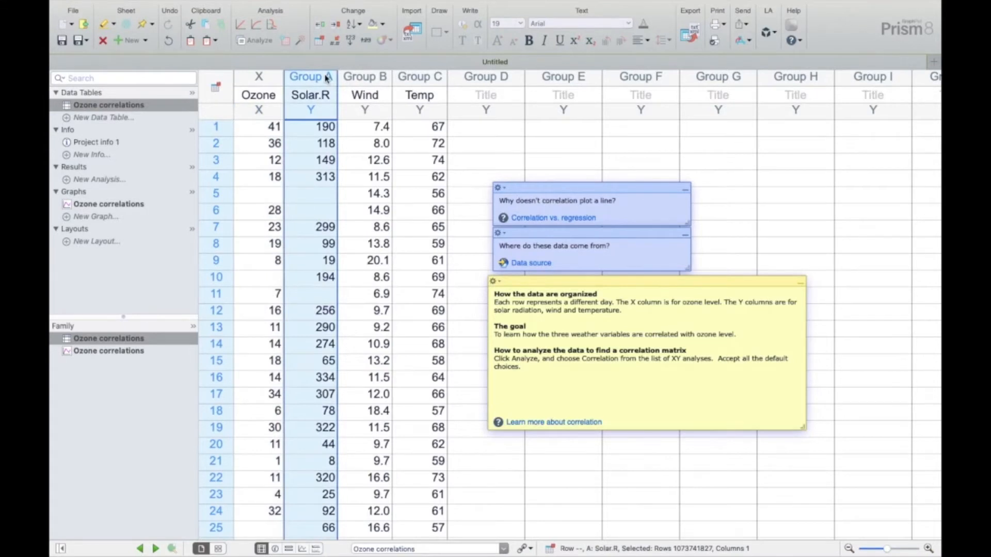
{"action": "left_click", "coordinate": [356, 83]}
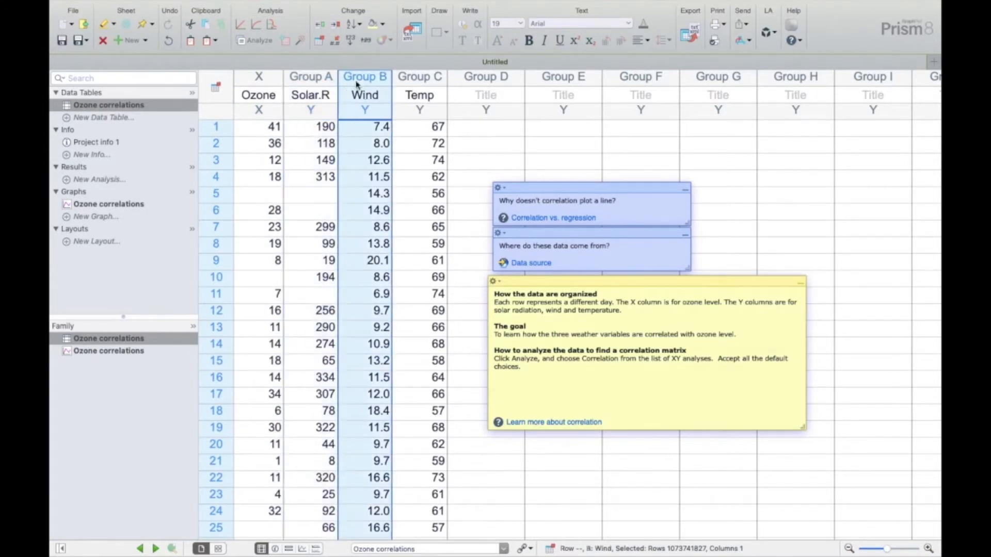
{"action": "left_click", "coordinate": [409, 80]}
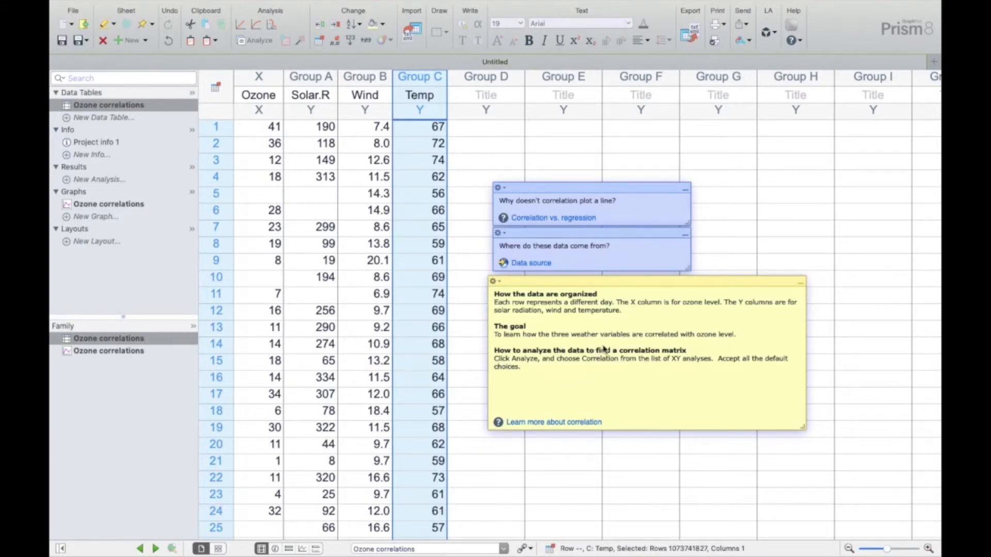
- Run a Correlation analysis on Solar.R, Wind and Temp, computing two-tailed Pearson r for X versus every Y with a 95% confidence interval
{"action": "left_click", "coordinate": [258, 40]}
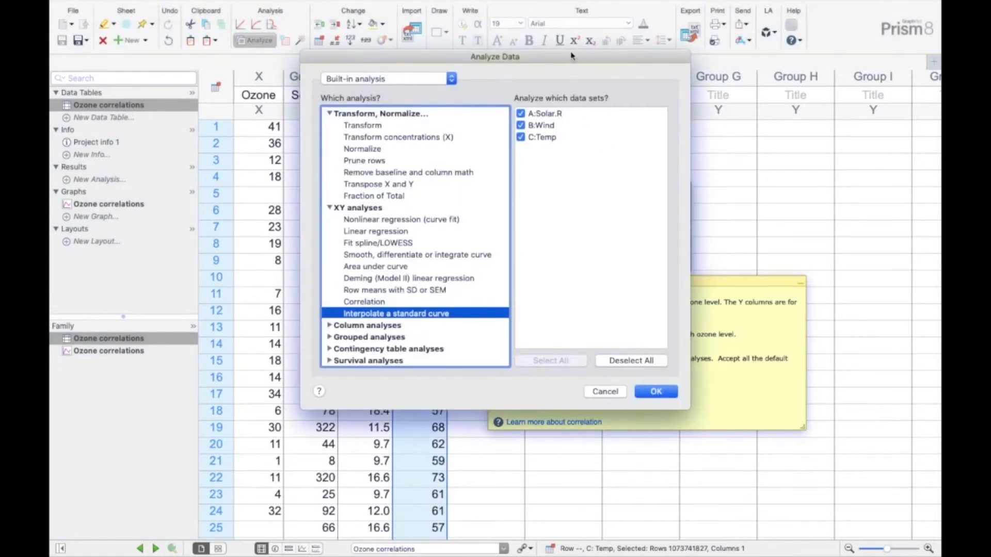
{"action": "left_click_drag", "start_coordinate": [572, 56], "coordinate": [301, 86]}
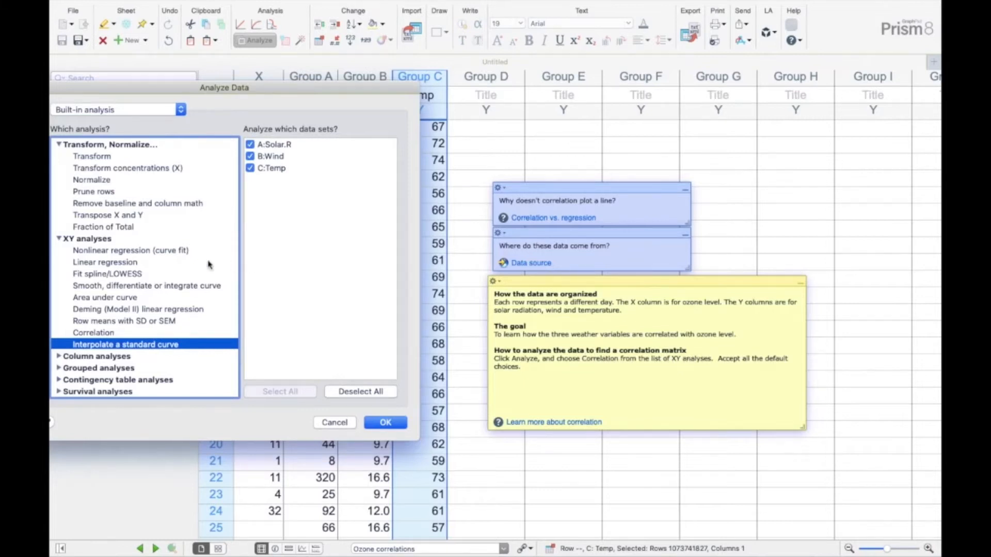
{"action": "left_click", "coordinate": [101, 251]}
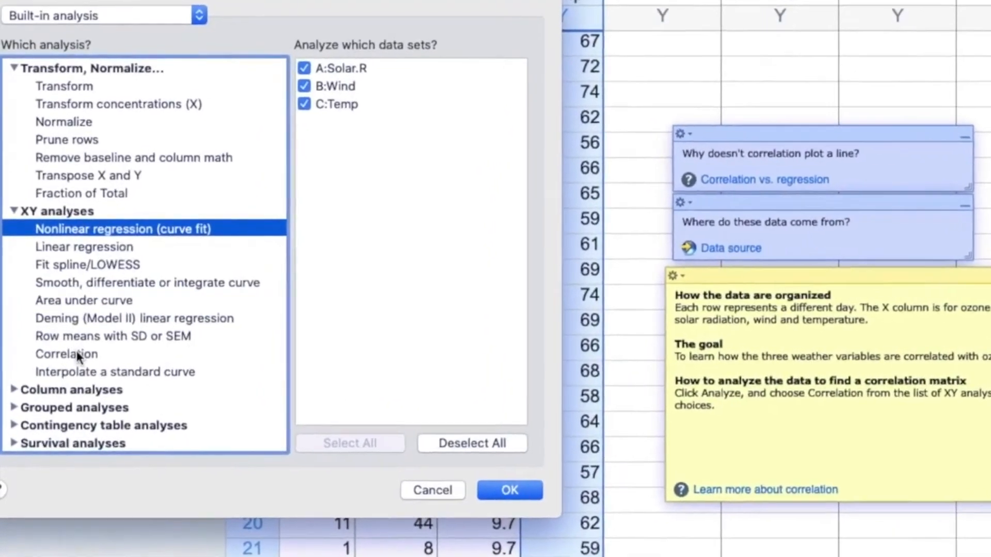
{"action": "left_click", "coordinate": [69, 348]}
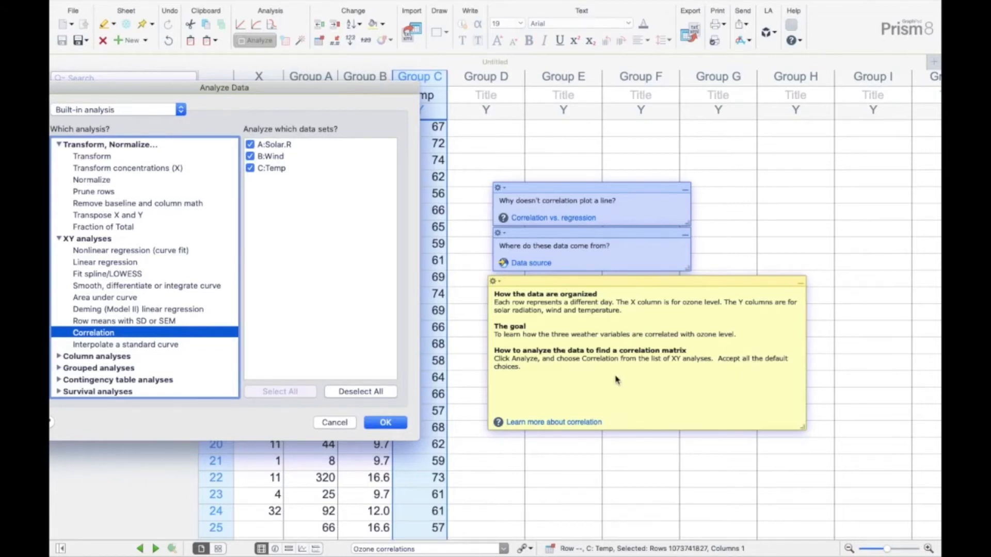
{"action": "left_click", "coordinate": [386, 423]}
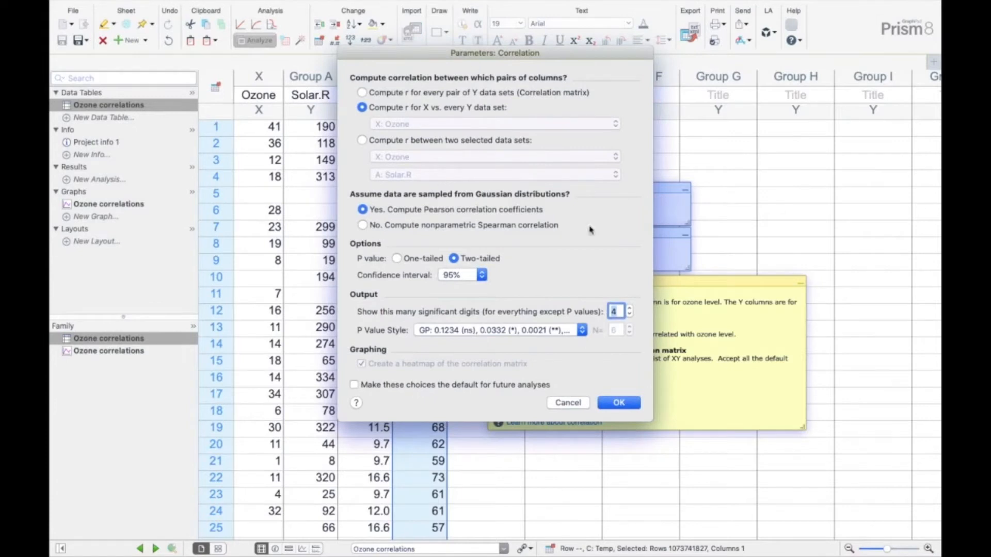
{"action": "left_click", "coordinate": [615, 402]}
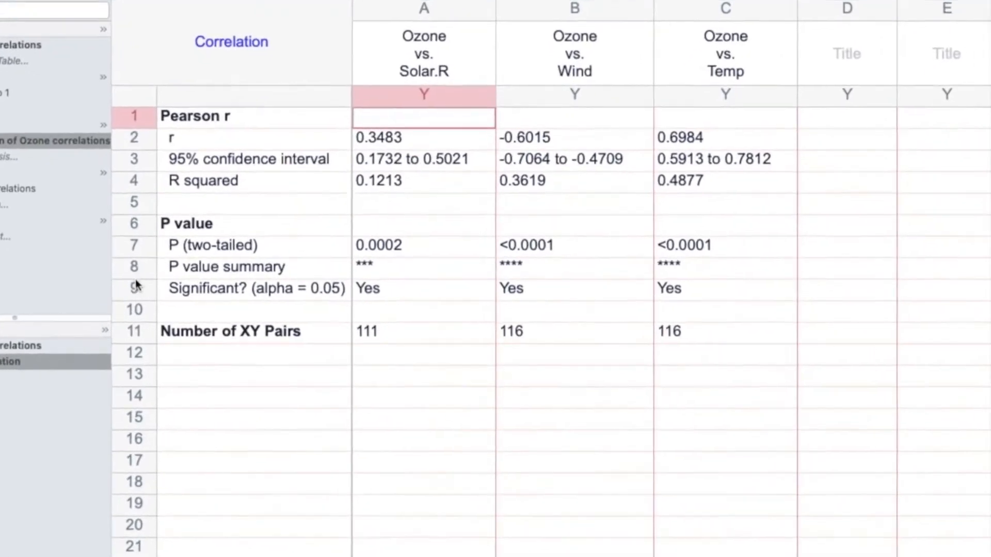
- Check the significance row of the correlation results and open the Ozone correlations graph with the suggested graph type
{"action": "left_click", "coordinate": [169, 290]}
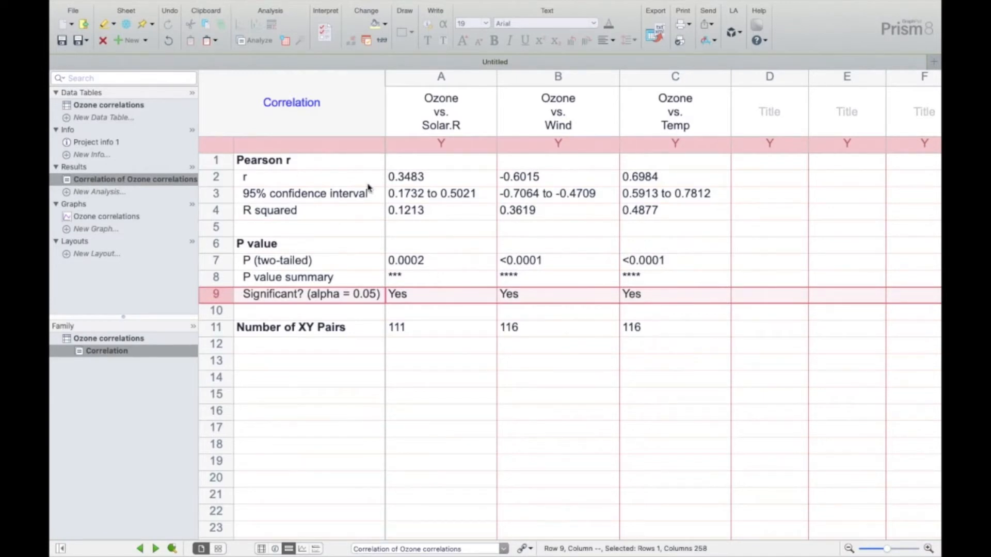
{"action": "left_click", "coordinate": [94, 218]}
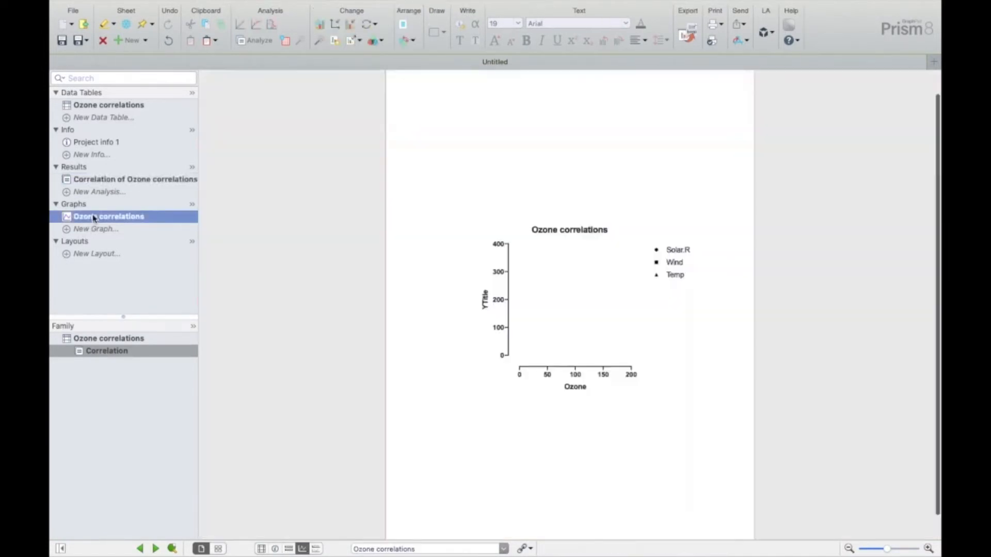
{"action": "left_click", "coordinate": [647, 430]}
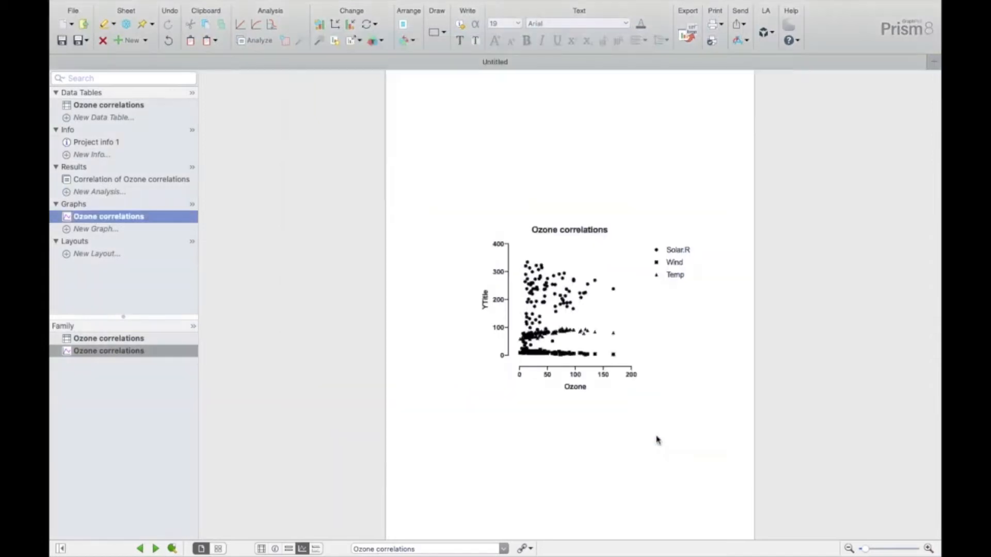
{"action": "scroll", "coordinate": [649, 305], "scroll_direction": "up", "scroll_amount": 5}
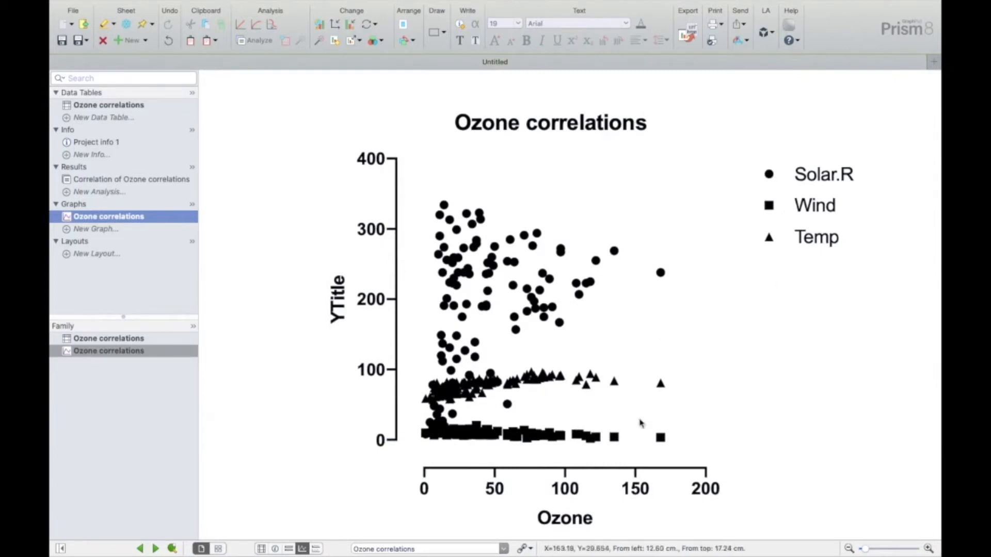
- Create another XY table from the Simple linear regression tutorial sample data set
{"action": "left_click", "coordinate": [122, 119]}
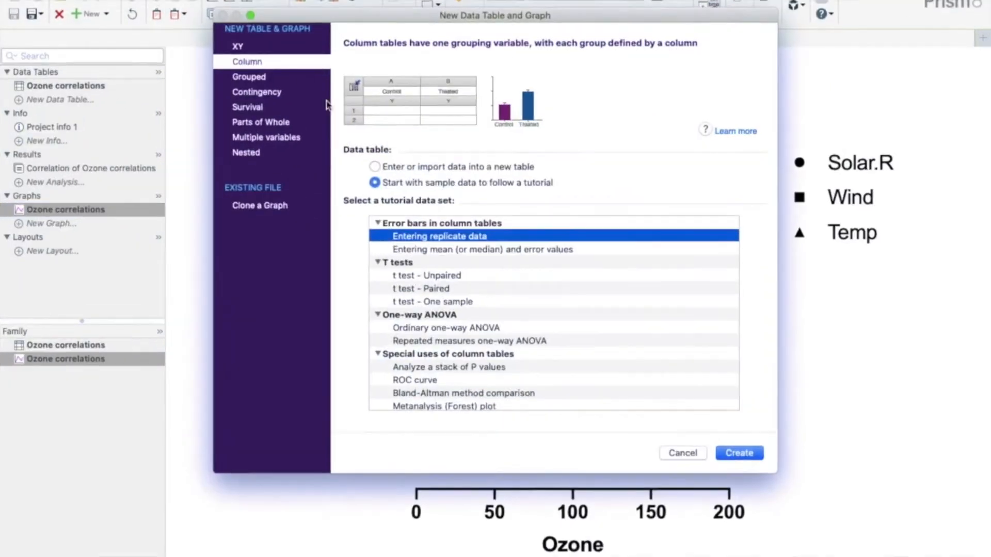
{"action": "left_click", "coordinate": [252, 45]}
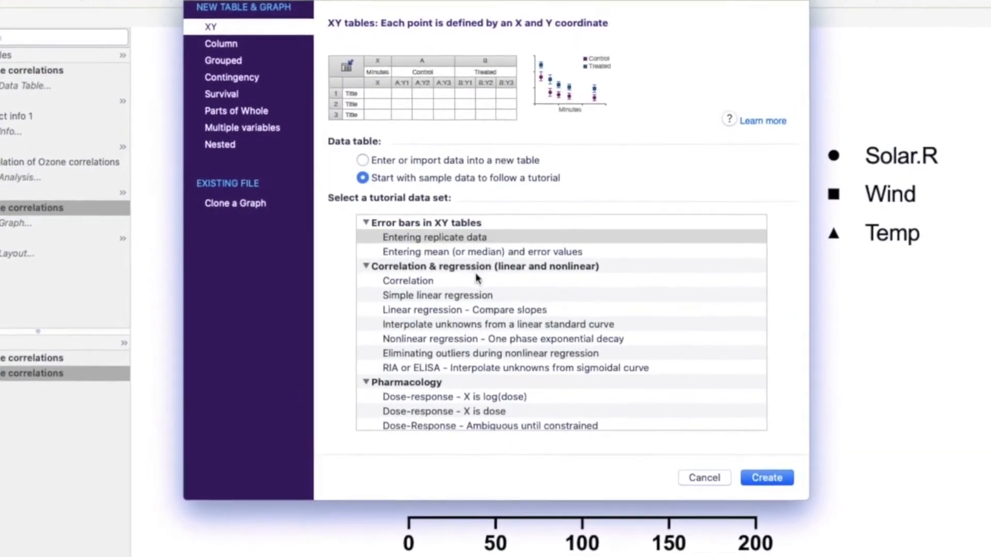
{"action": "left_click", "coordinate": [489, 299]}
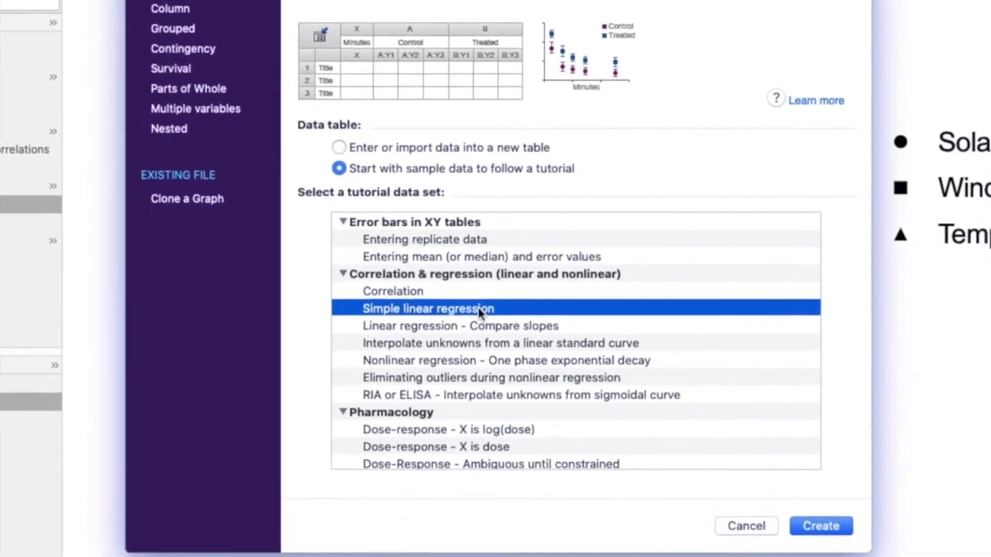
{"action": "left_click", "coordinate": [837, 540]}
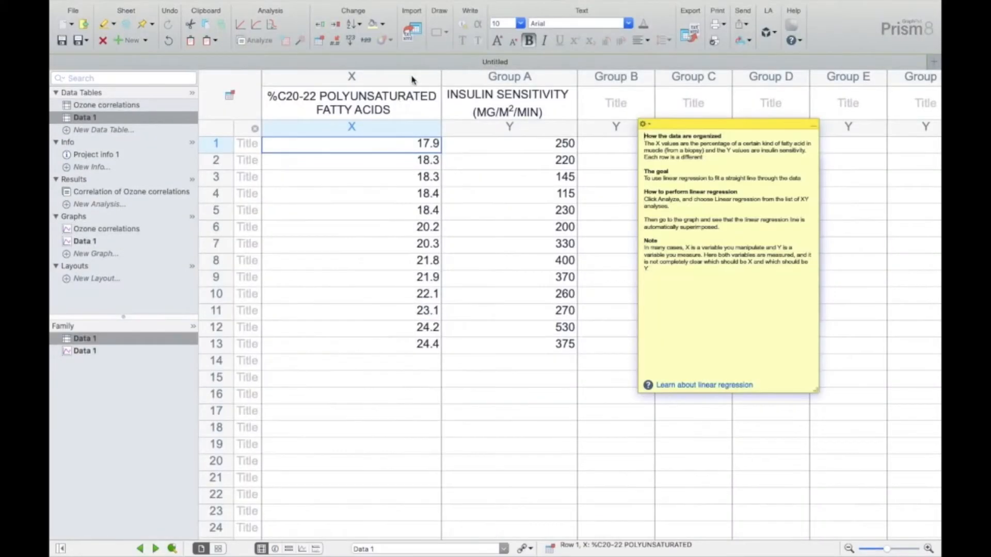
- Examine the polyunsaturated fatty acids X column, the insulin sensitivity Y column and the data in row 5
{"action": "left_click", "coordinate": [413, 79]}
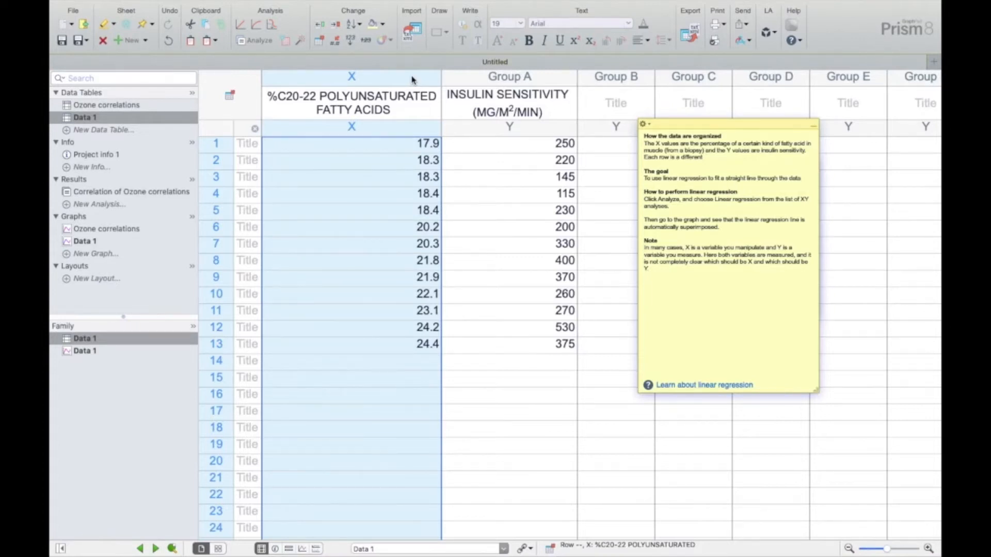
{"action": "left_click", "coordinate": [534, 78]}
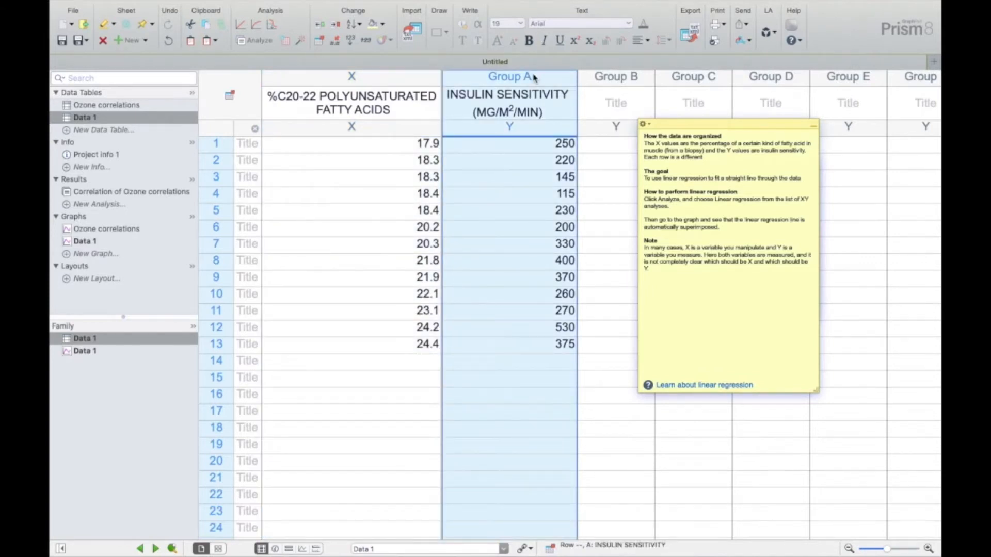
{"action": "left_click", "coordinate": [216, 210]}
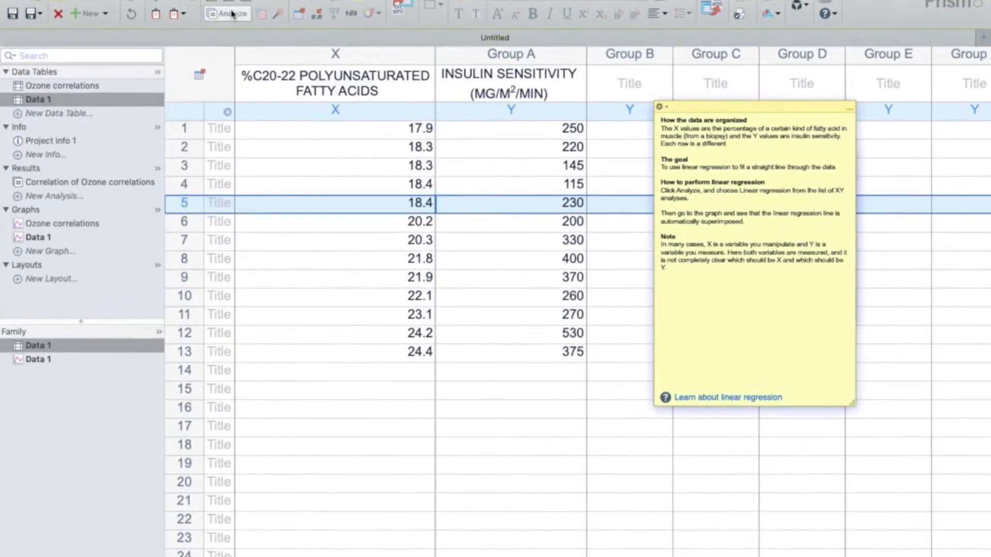
- Run a Linear regression analysis on the insulin sensitivity data with the default parameters
{"action": "left_click", "coordinate": [254, 40]}
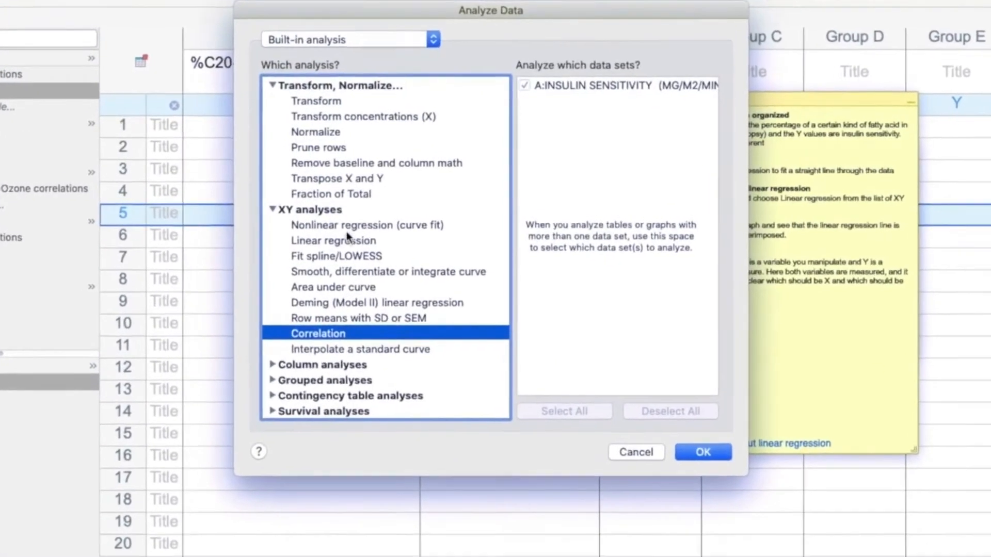
{"action": "left_click", "coordinate": [359, 233]}
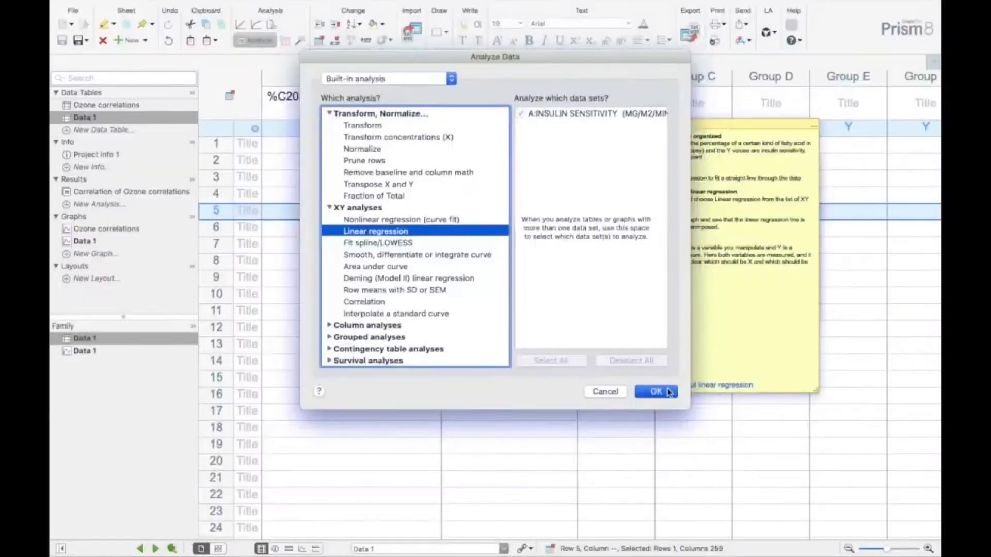
{"action": "left_click", "coordinate": [721, 481]}
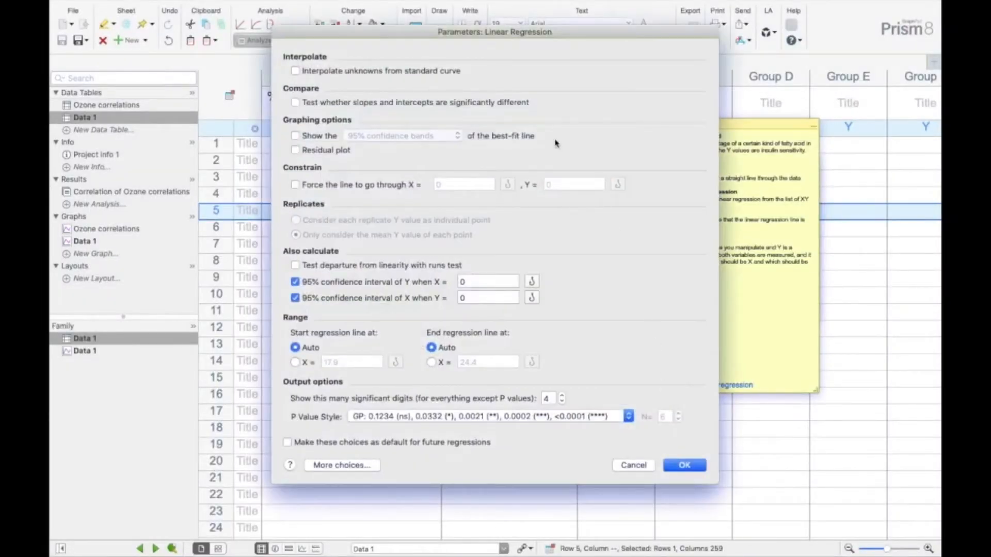
{"action": "left_click", "coordinate": [684, 465]}
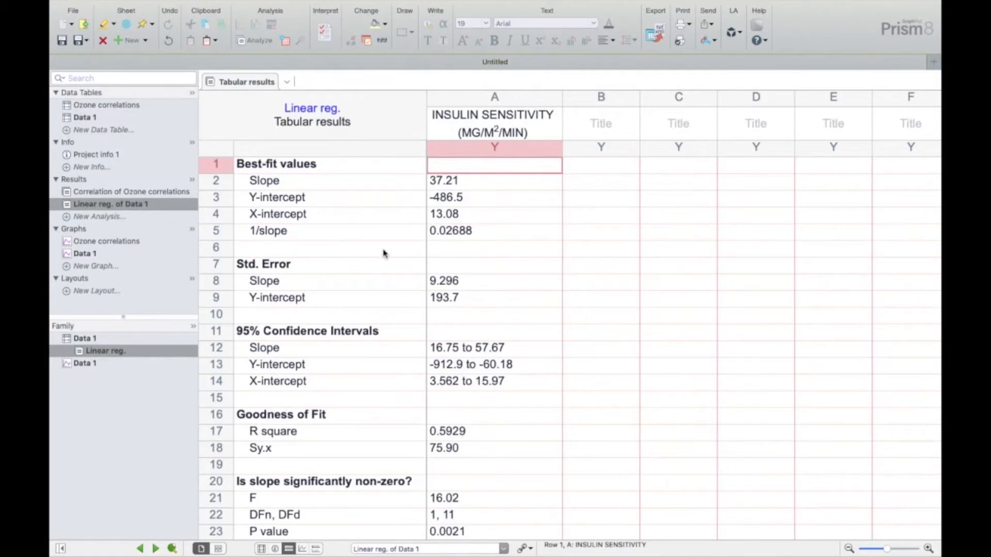
- Examine the linear regression results, including the goodness of fit, equation, slope, Y-intercept and X-intercept
{"action": "scroll", "coordinate": [383, 253], "scroll_direction": "down", "scroll_amount": 4}
{"action": "scroll", "coordinate": [341, 199], "scroll_direction": "down", "scroll_amount": 3}
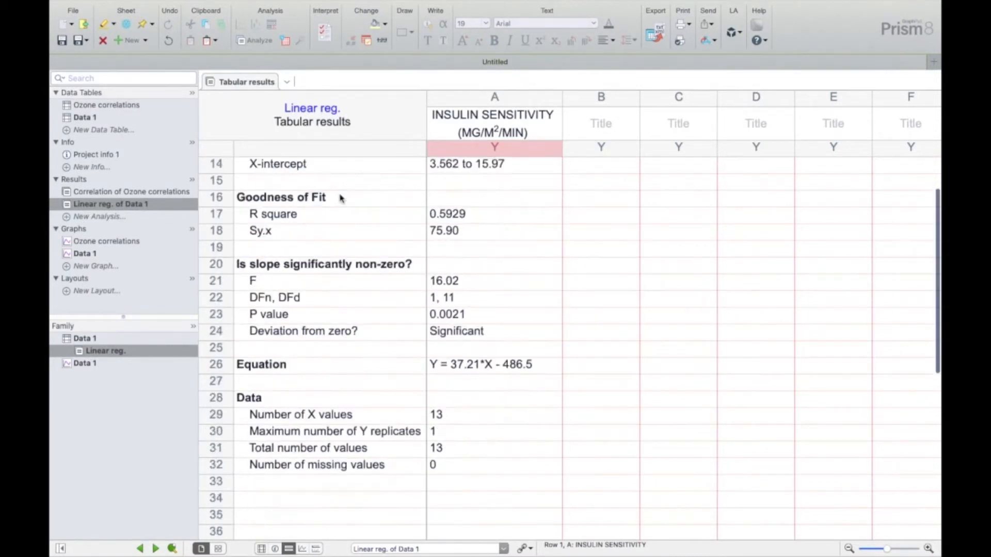
{"action": "scroll", "coordinate": [340, 199], "scroll_direction": "up", "scroll_amount": 7}
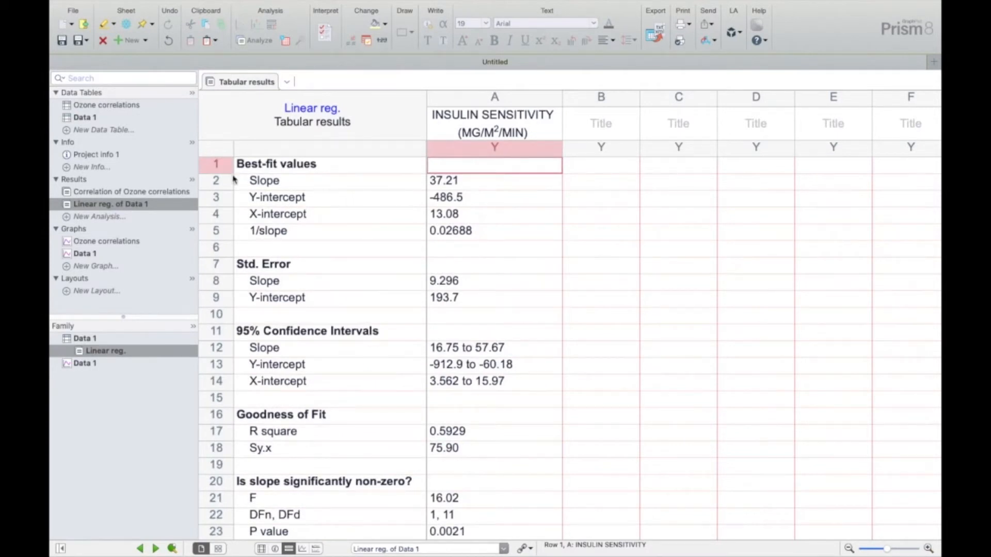
{"action": "left_click", "coordinate": [215, 183]}
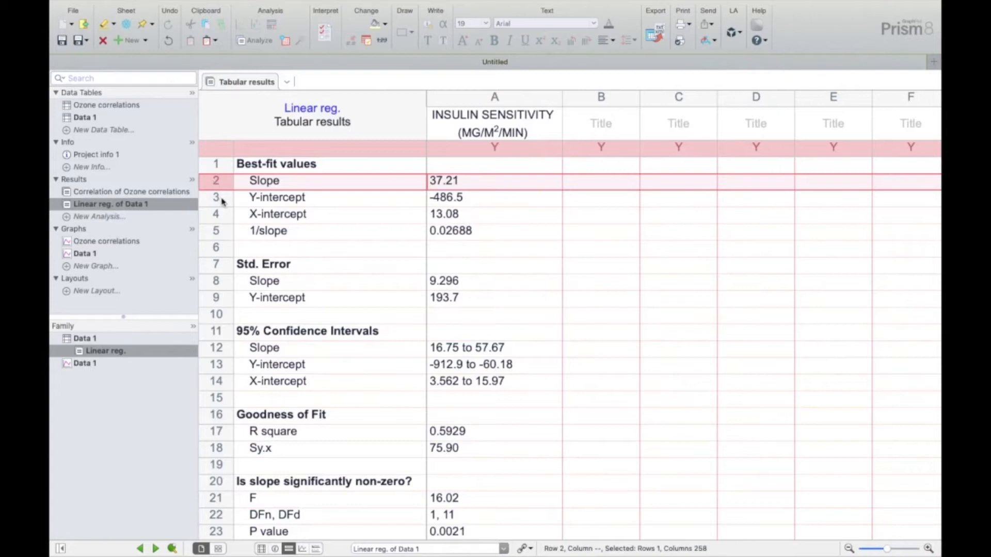
{"action": "left_click", "coordinate": [222, 201]}
{"action": "left_click", "coordinate": [223, 219]}
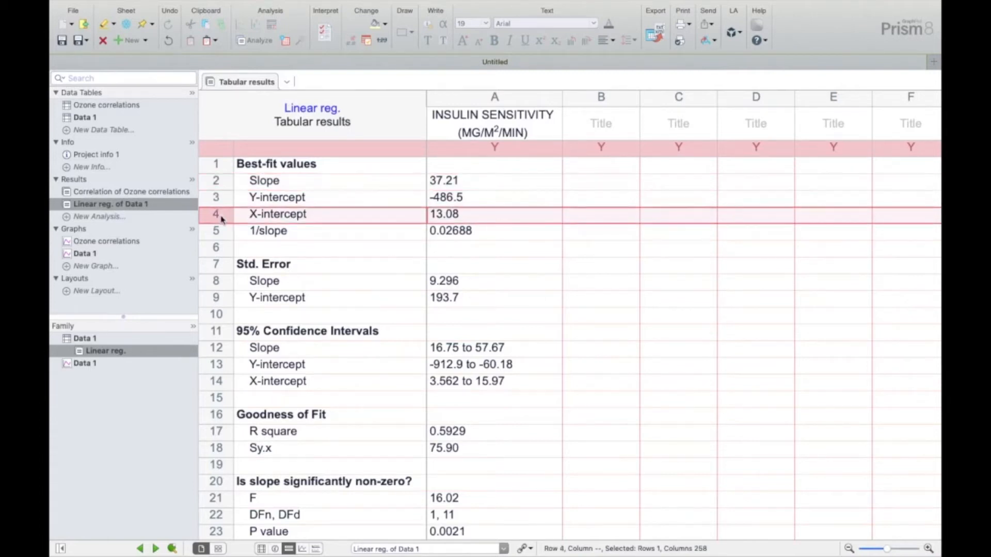
- Display the XY graph of the insulin sensitivity data with its regression line, accepting the default graph type
{"action": "left_click", "coordinate": [89, 256]}
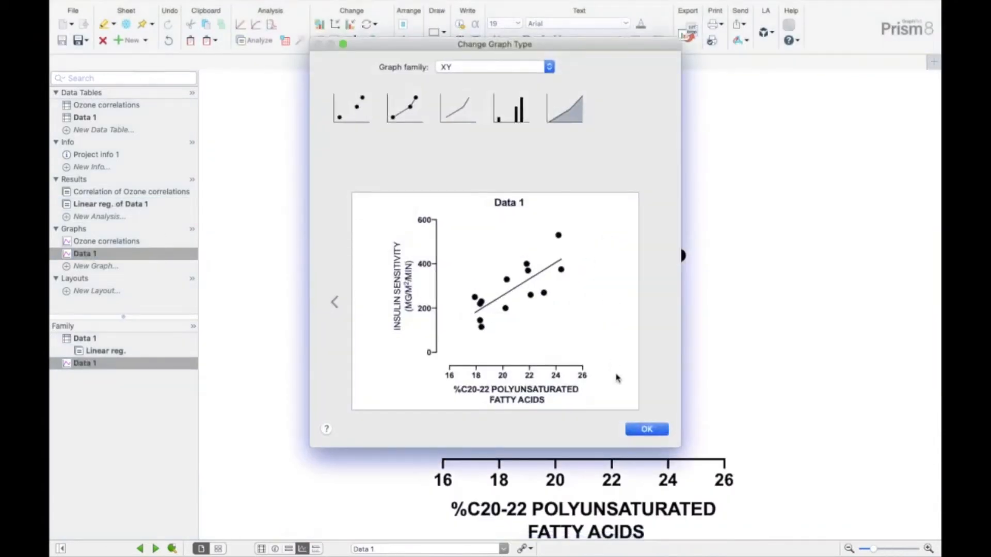
{"action": "left_click", "coordinate": [646, 430]}
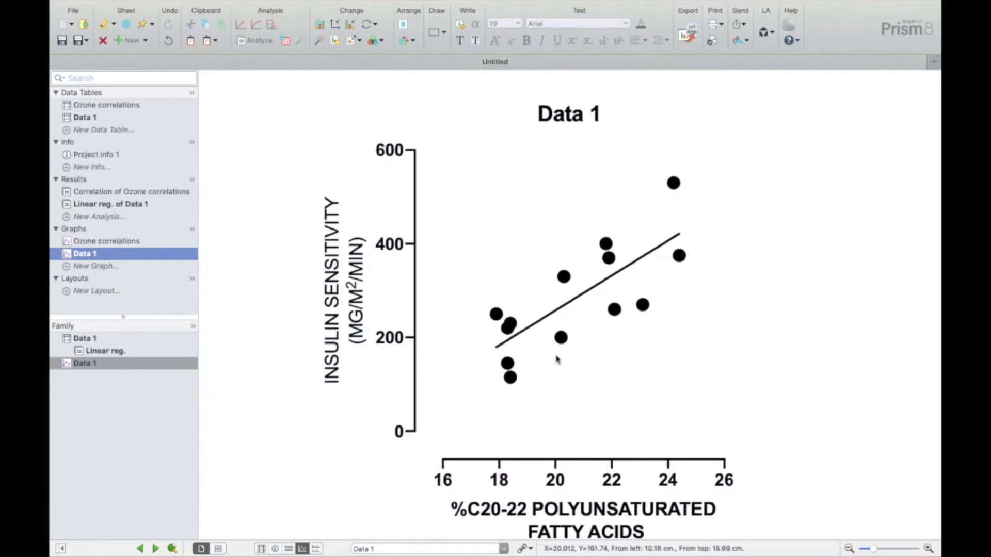
{"action": "scroll", "coordinate": [608, 453], "scroll_direction": "down", "scroll_amount": 3}
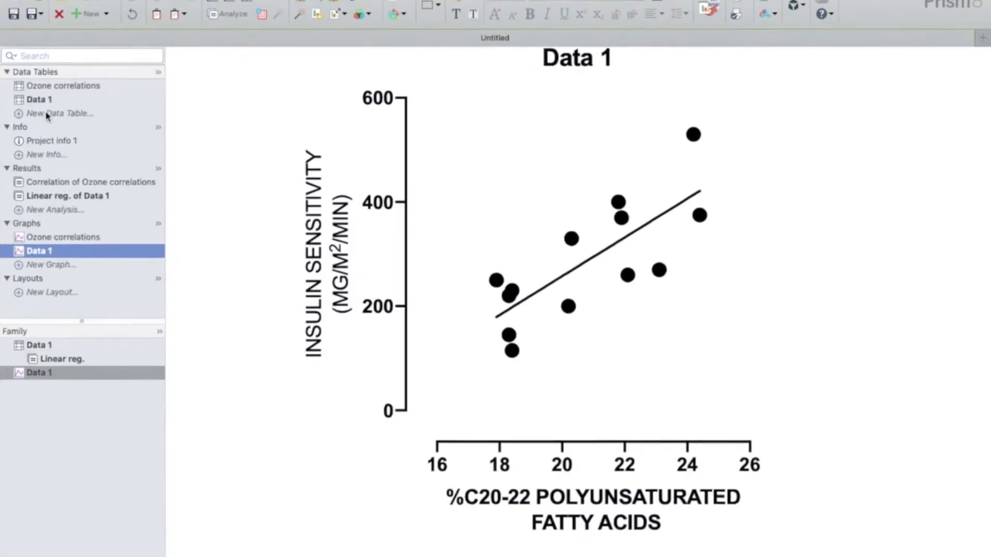
- Create an XY table from the "Linear regression - Compare slopes" tutorial data set and move the yellow note off the data
{"action": "left_click", "coordinate": [92, 130]}
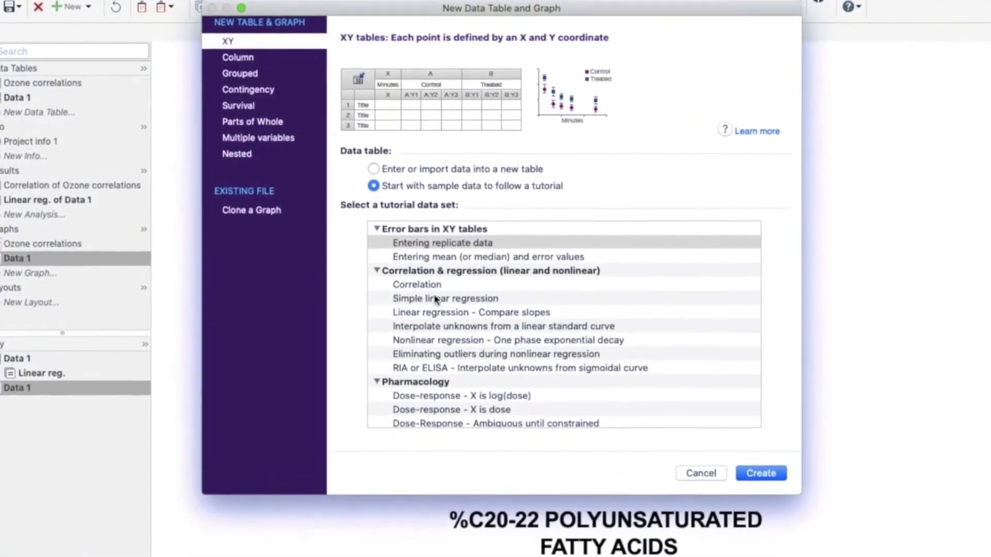
{"action": "left_click", "coordinate": [438, 306]}
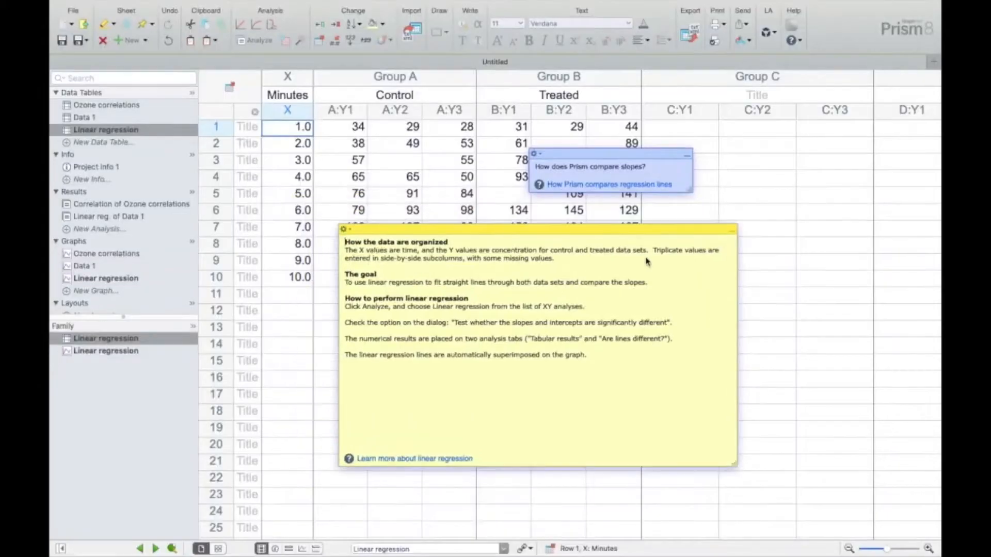
{"action": "left_click_drag", "start_coordinate": [585, 235], "coordinate": [725, 353]}
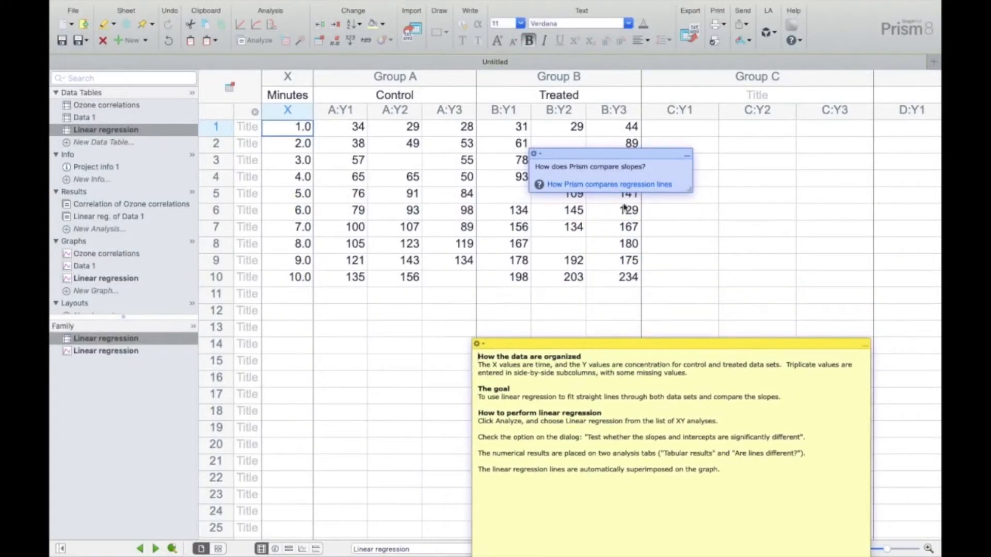
- Examine the Minutes X column and the replicate Y columns of the Control and Treated groups
{"action": "left_click", "coordinate": [302, 84]}
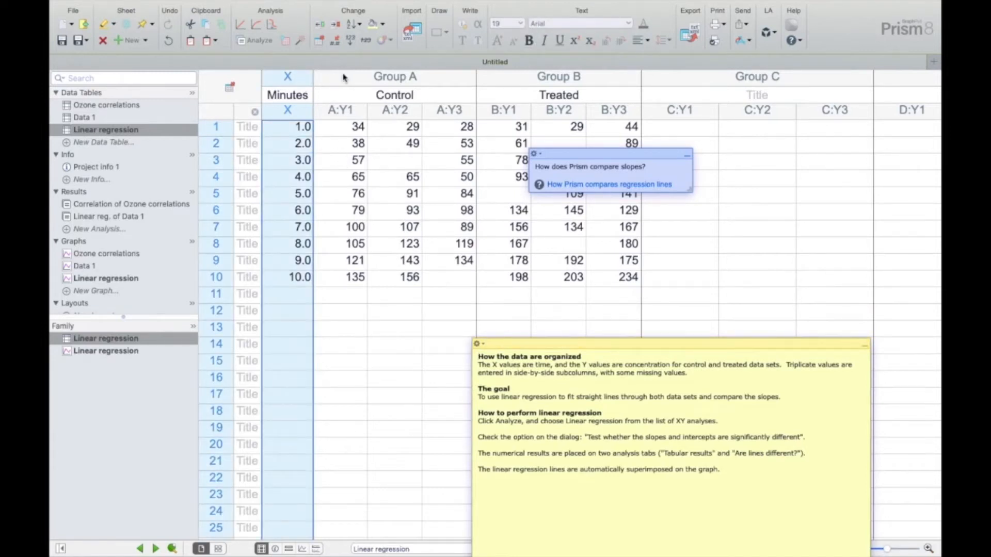
{"action": "left_click", "coordinate": [377, 79]}
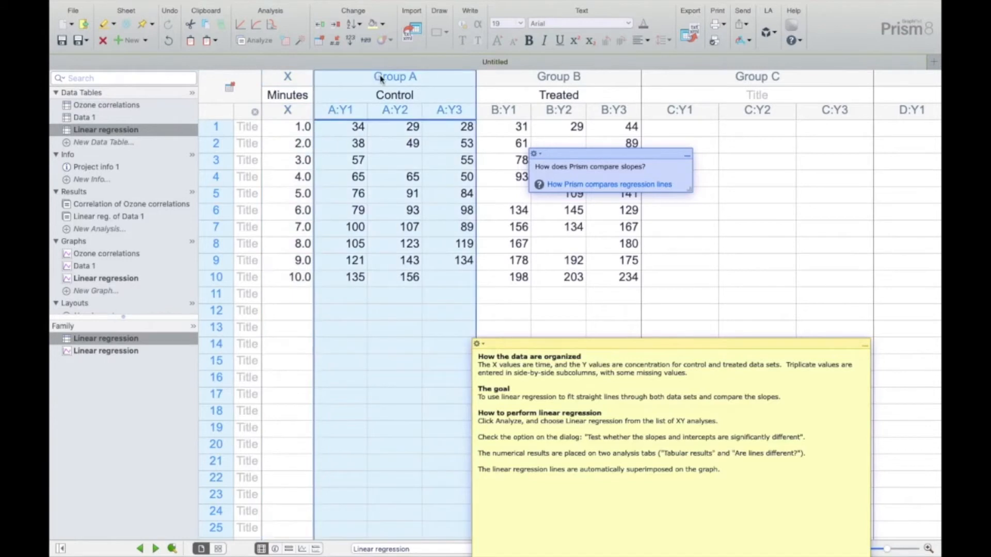
{"action": "left_click", "coordinate": [551, 79]}
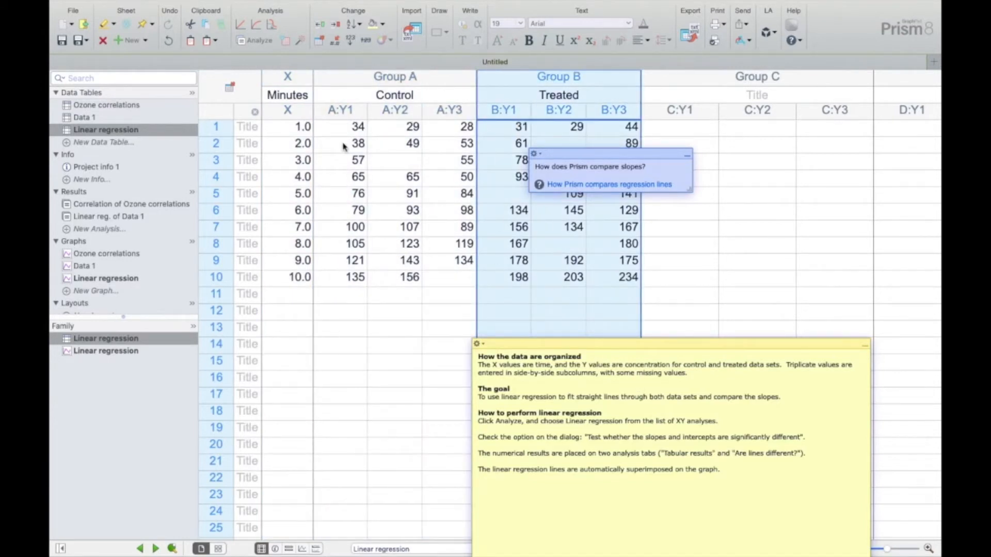
{"action": "left_click", "coordinate": [395, 78]}
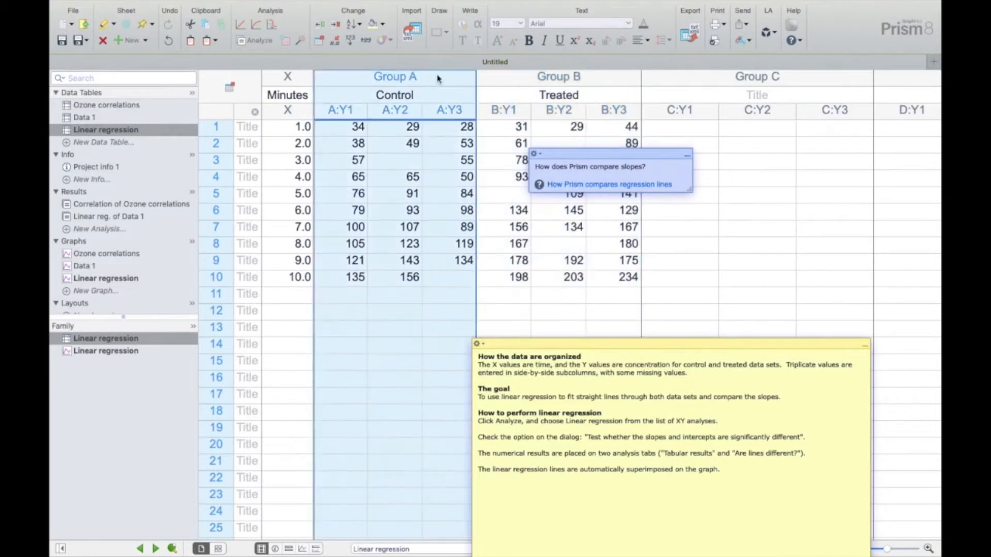
{"action": "left_click", "coordinate": [522, 80]}
{"action": "left_click", "coordinate": [457, 80]}
- Run a Linear regression analysis on the Control and Treated data sets, testing whether slopes and intercepts are significantly different
{"action": "left_click", "coordinate": [268, 45]}
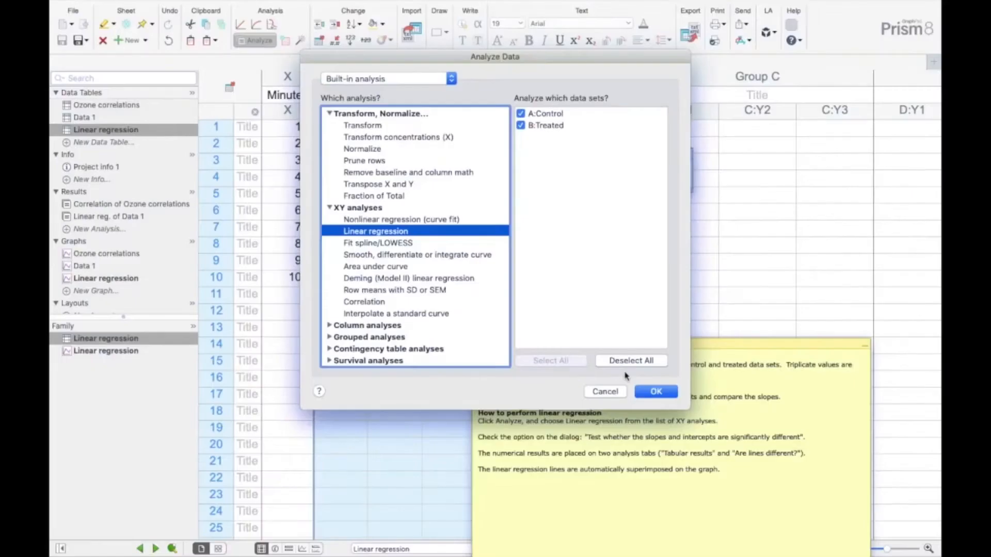
{"action": "left_click", "coordinate": [655, 391]}
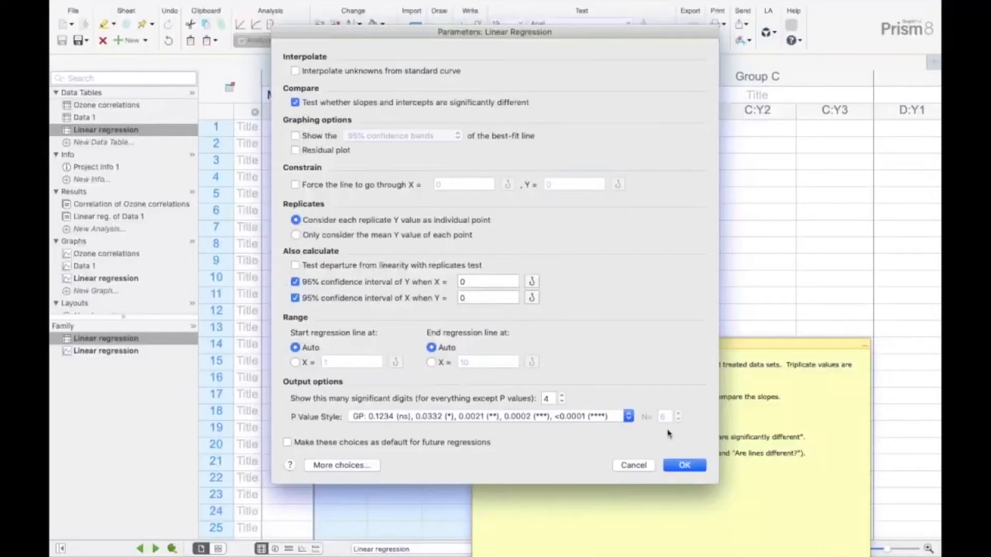
{"action": "left_click", "coordinate": [682, 465]}
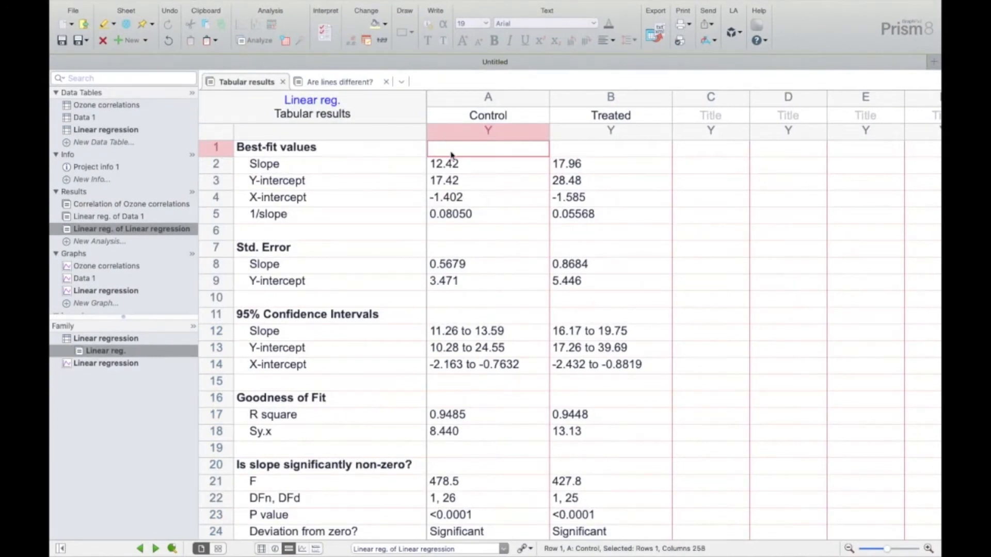
- Examine the tabular regression results for Control and Treated and the P value of the "Are lines different?" slope comparison
{"action": "left_click", "coordinate": [507, 97]}
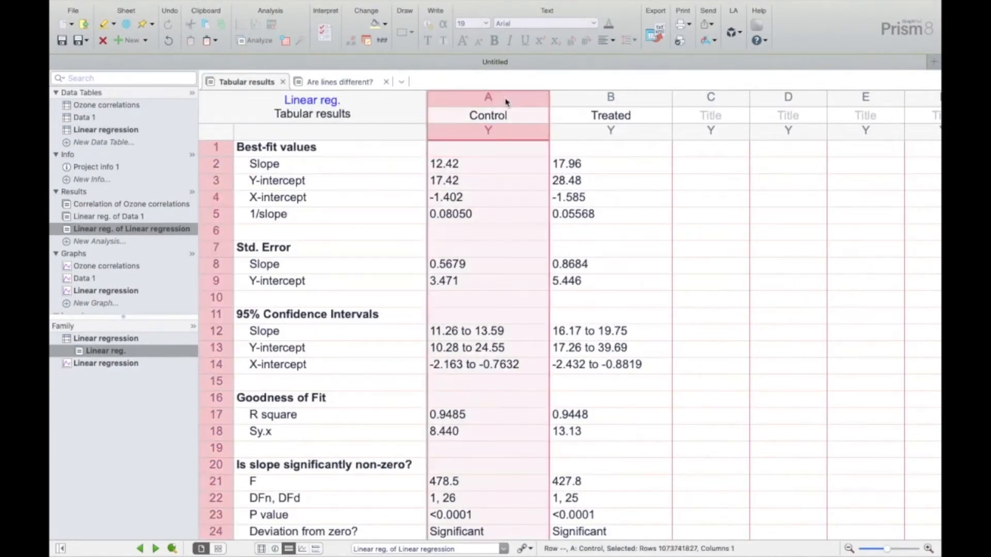
{"action": "left_click", "coordinate": [584, 112]}
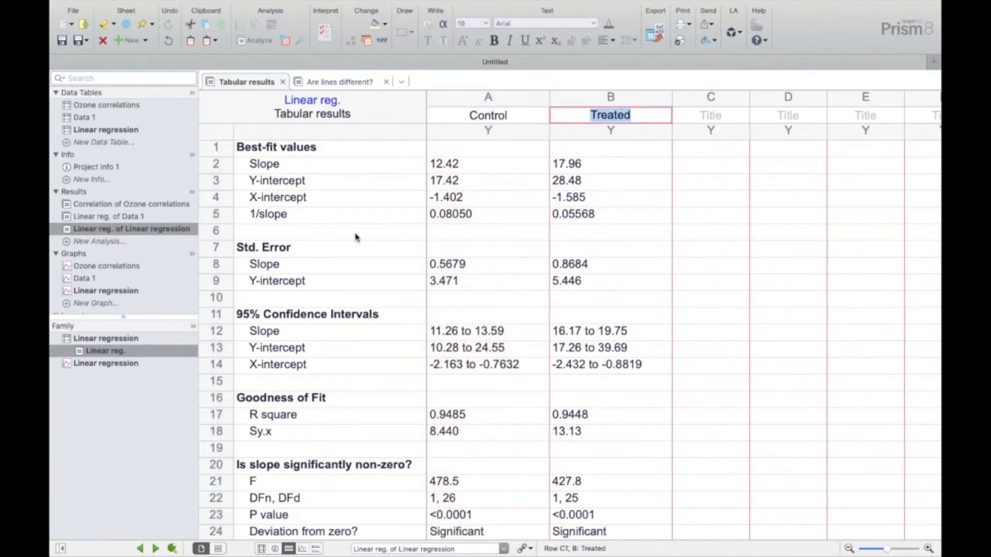
{"action": "scroll", "coordinate": [356, 238], "scroll_direction": "down", "scroll_amount": 2}
{"action": "scroll", "coordinate": [377, 299], "scroll_direction": "up", "scroll_amount": 2}
{"action": "scroll", "coordinate": [402, 372], "scroll_direction": "down", "scroll_amount": 4}
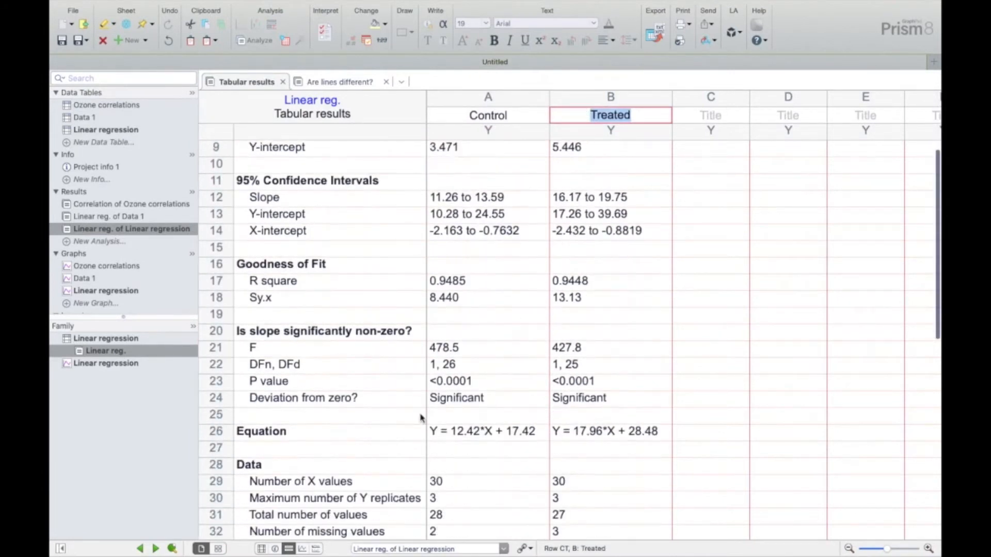
{"action": "scroll", "coordinate": [420, 417], "scroll_direction": "down", "scroll_amount": 3}
{"action": "scroll", "coordinate": [420, 416], "scroll_direction": "up", "scroll_amount": 6}
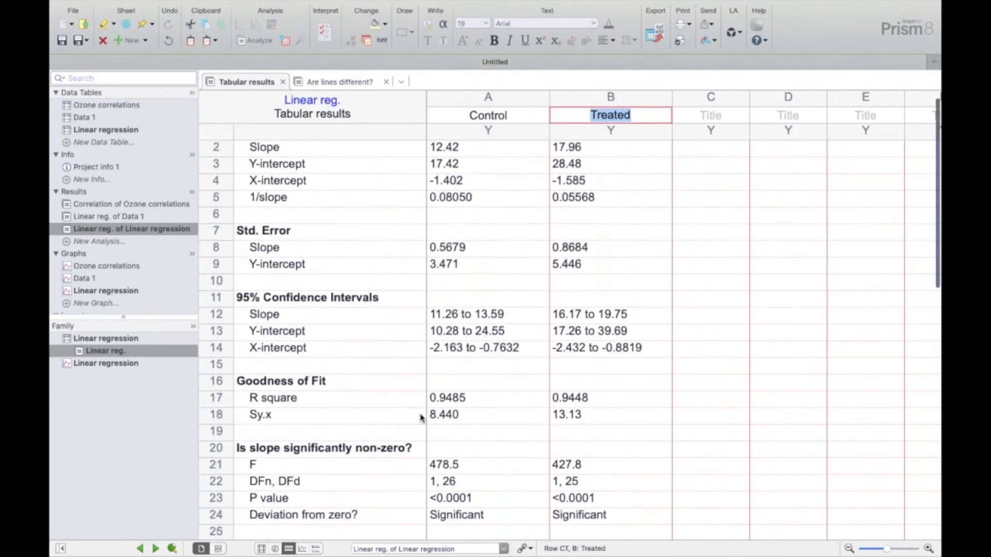
{"action": "scroll", "coordinate": [421, 417], "scroll_direction": "up", "scroll_amount": 1}
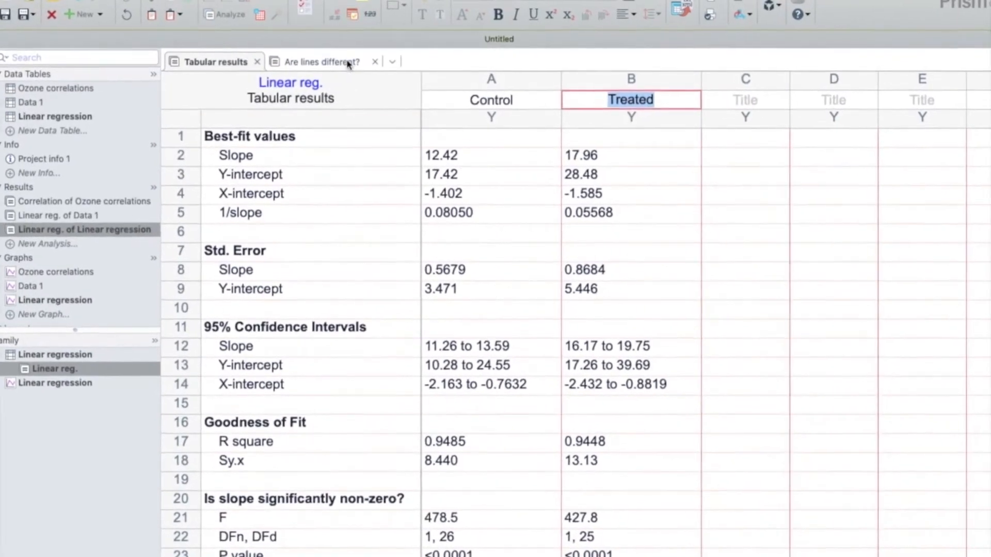
{"action": "left_click", "coordinate": [348, 62]}
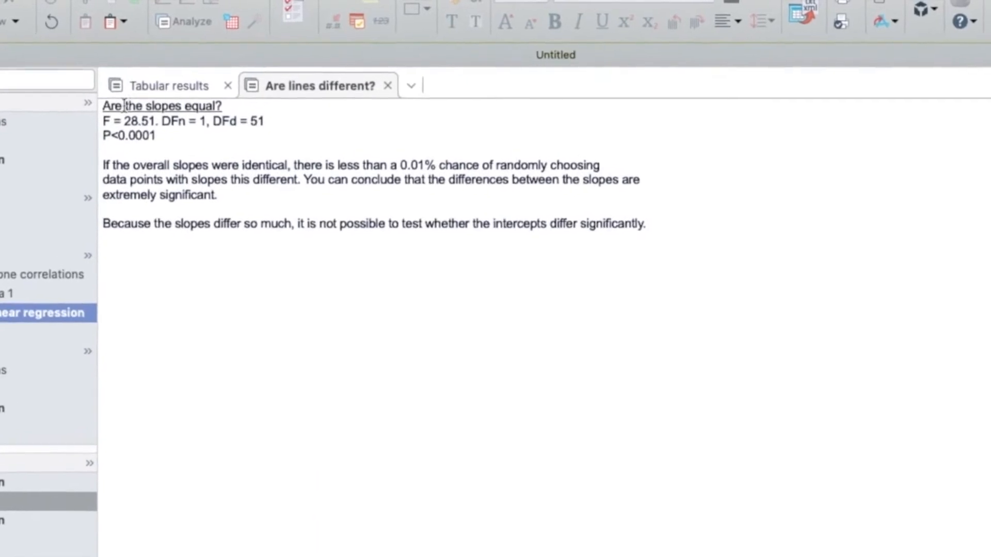
{"action": "left_click_drag", "start_coordinate": [103, 135], "coordinate": [159, 133]}
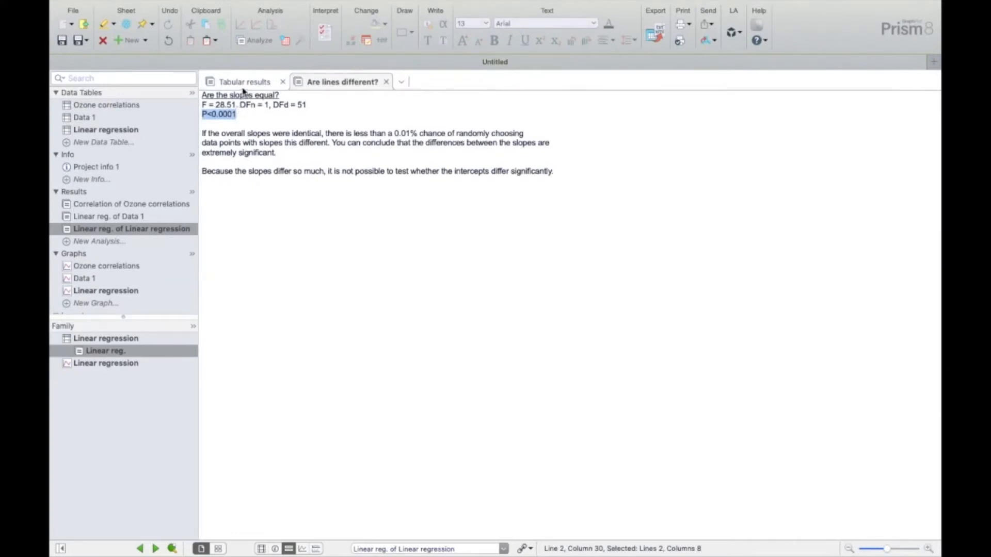
- Display the Linear regression graph with the default graph type and inspect the Control and Treated lines
{"action": "left_click", "coordinate": [107, 296]}
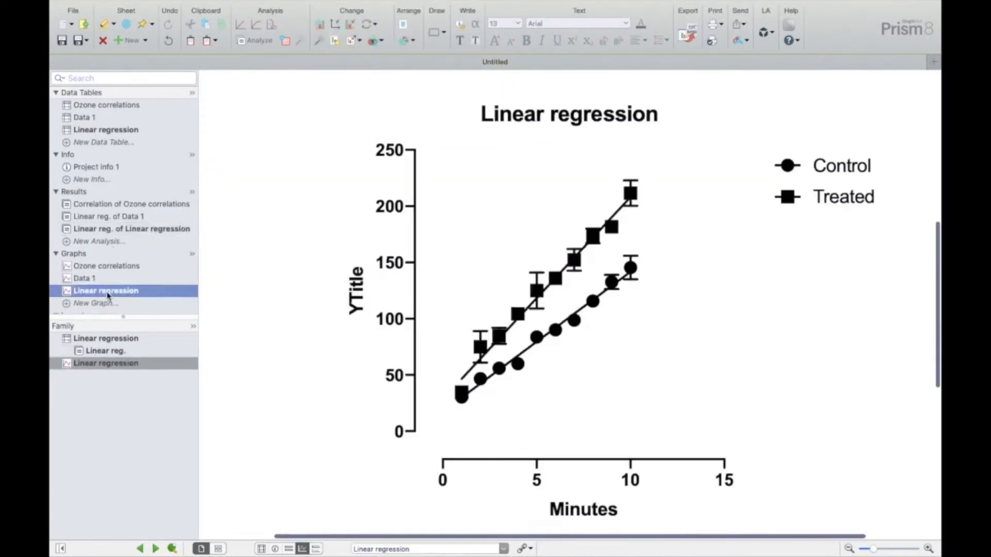
{"action": "left_click", "coordinate": [648, 429]}
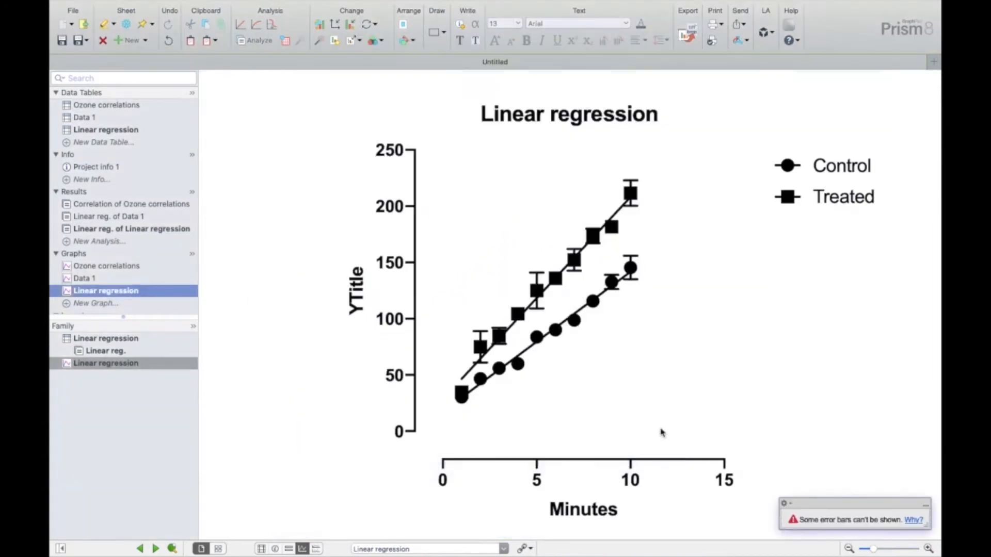
{"action": "scroll", "coordinate": [575, 288], "scroll_direction": "up", "scroll_amount": 5}
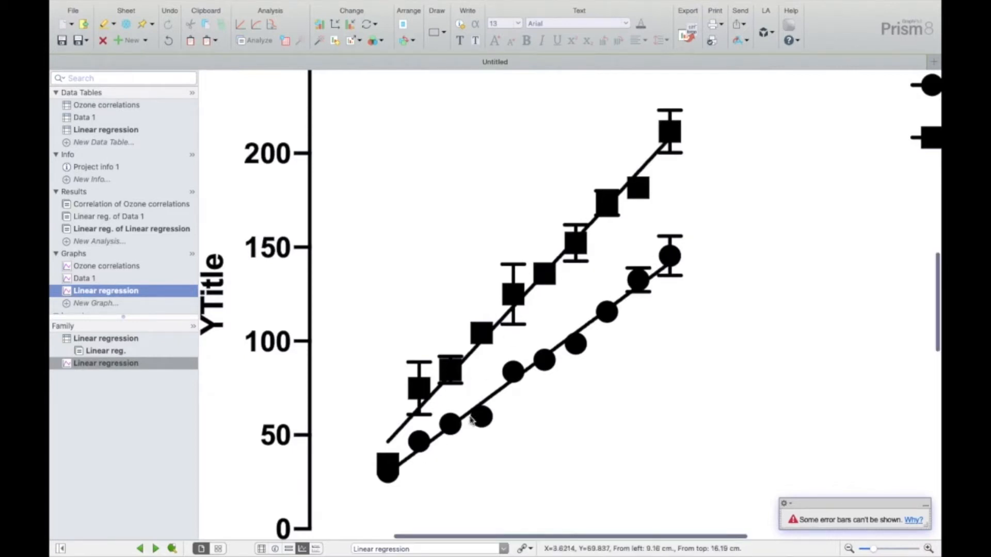
{"action": "scroll", "coordinate": [471, 421], "scroll_direction": "down", "scroll_amount": 5}
{"action": "scroll", "coordinate": [471, 420], "scroll_direction": "down", "scroll_amount": 1}
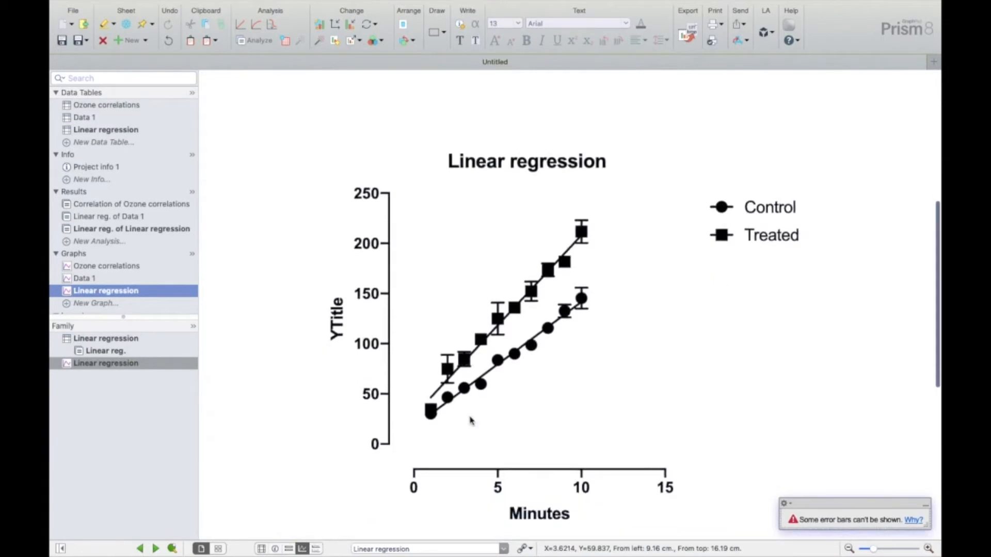
- Create an XY table from the "Interpolate unknowns from a linear standard curve" tutorial data set and move both notes off the data
{"action": "left_click", "coordinate": [101, 143]}
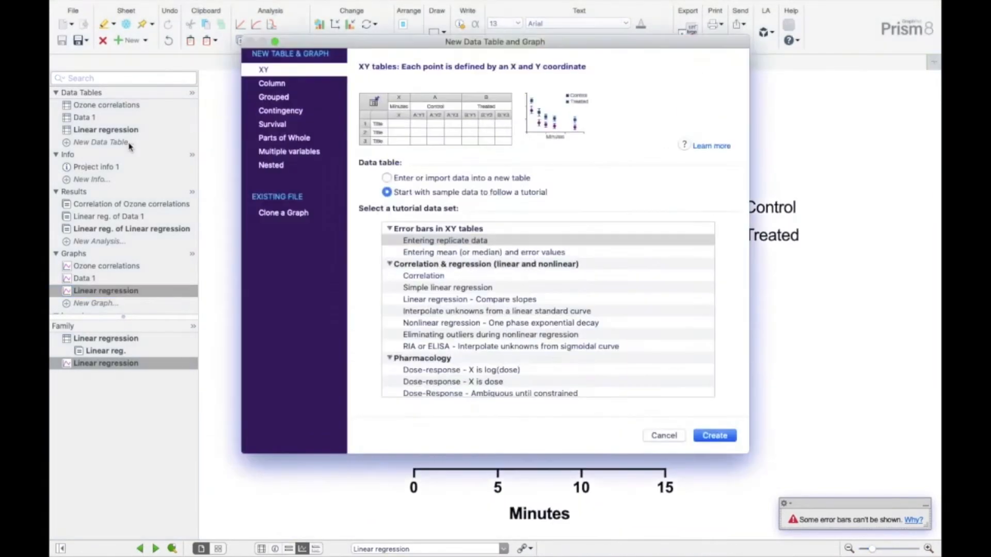
{"action": "left_click", "coordinate": [532, 310]}
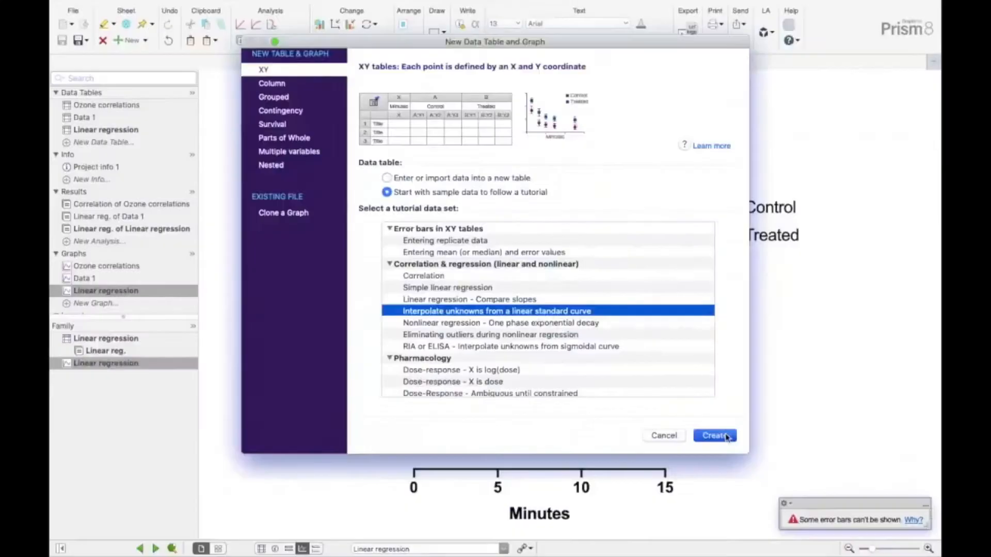
{"action": "left_click", "coordinate": [726, 437]}
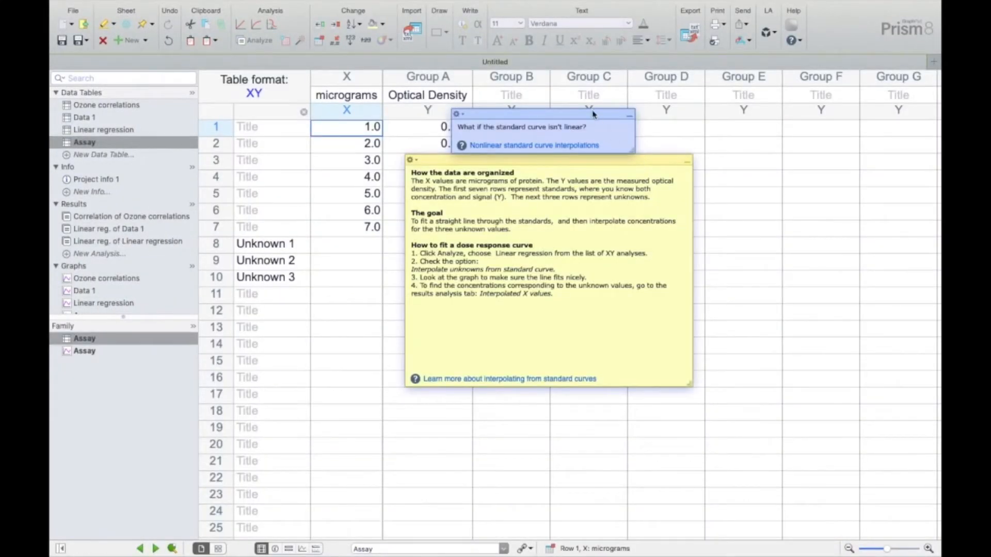
{"action": "left_click_drag", "start_coordinate": [594, 113], "coordinate": [817, 80]}
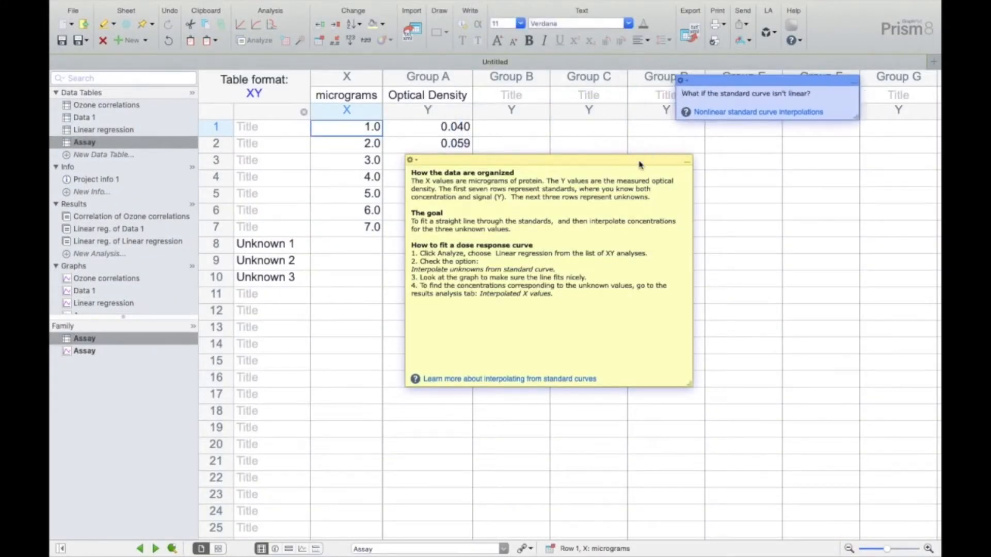
{"action": "left_click_drag", "start_coordinate": [639, 164], "coordinate": [845, 146]}
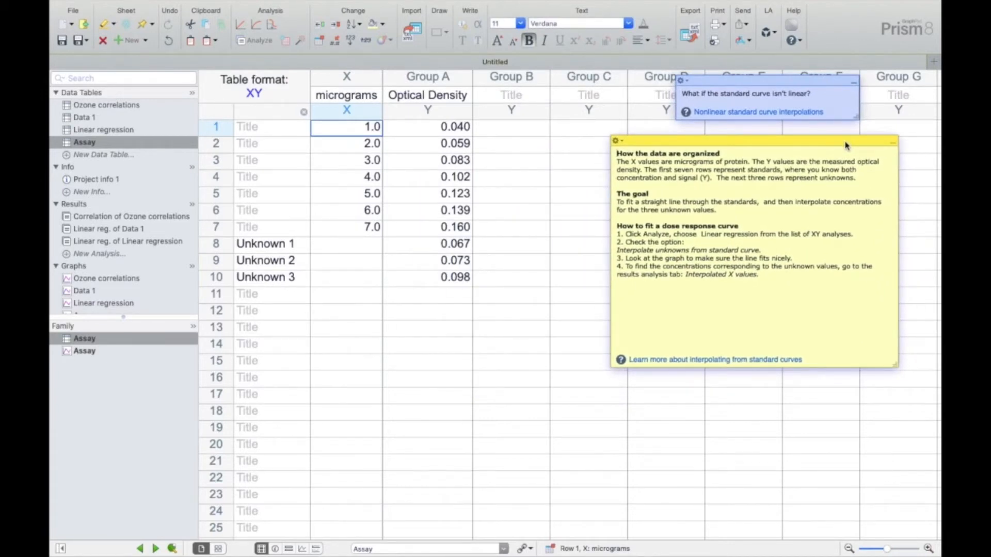
- Examine the micrograms X column, the Optical Density Y column and the unknown samples in rows 8 to 10
{"action": "left_click", "coordinate": [376, 98]}
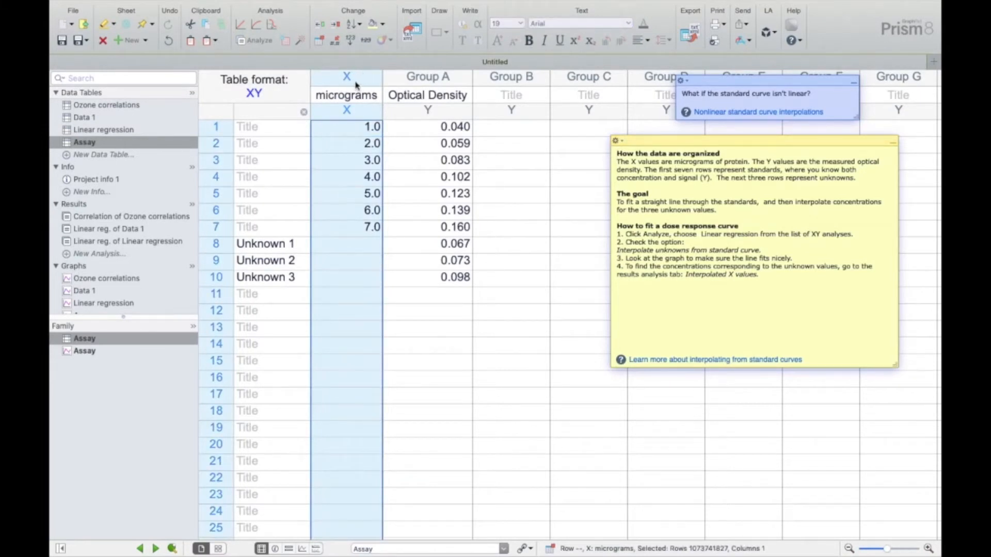
{"action": "left_click", "coordinate": [435, 80]}
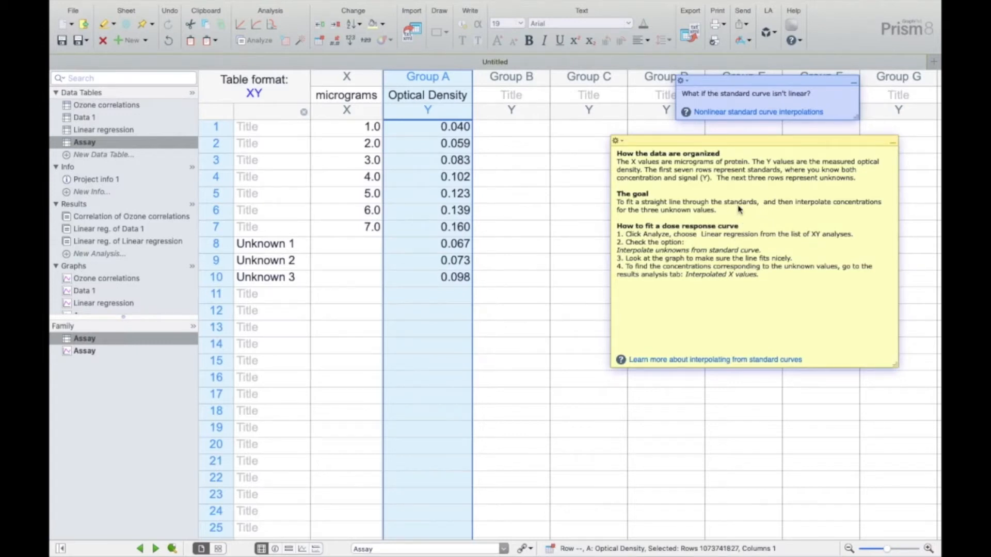
{"action": "left_click", "coordinate": [338, 78]}
{"action": "left_click", "coordinate": [403, 77]}
{"action": "left_click", "coordinate": [363, 77]}
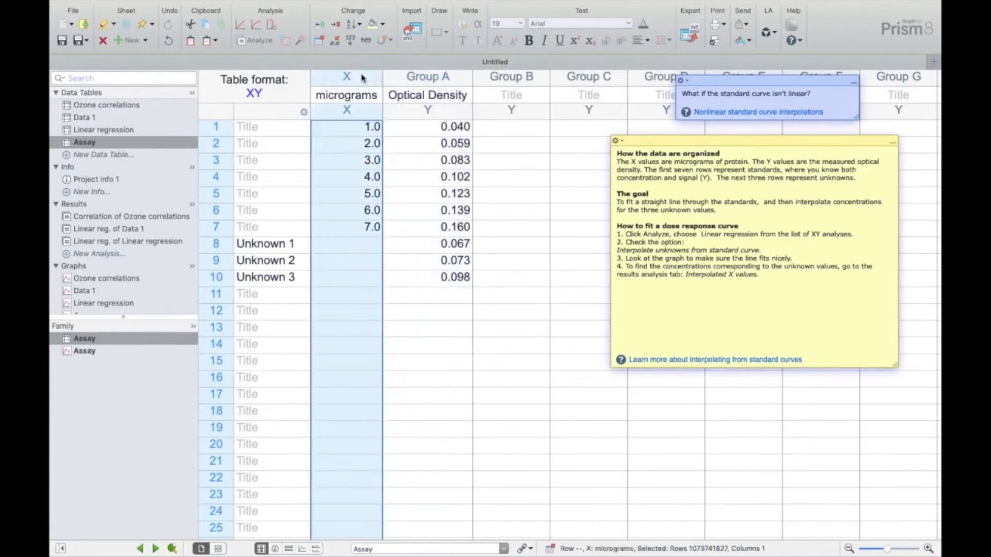
{"action": "left_click", "coordinate": [435, 76]}
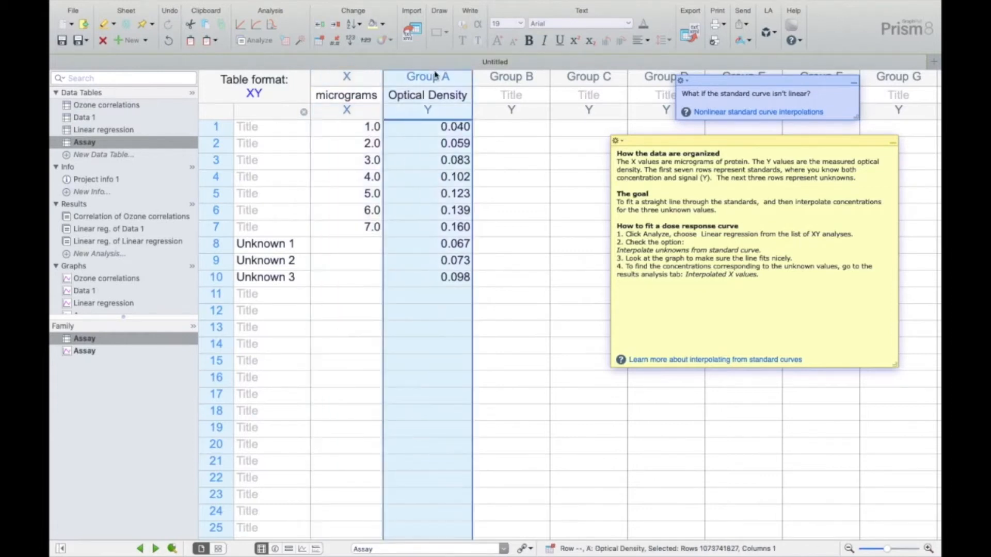
{"action": "left_click", "coordinate": [216, 243]}
{"action": "key", "text": "shift+Down"}
{"action": "key", "text": "shift+Down"}
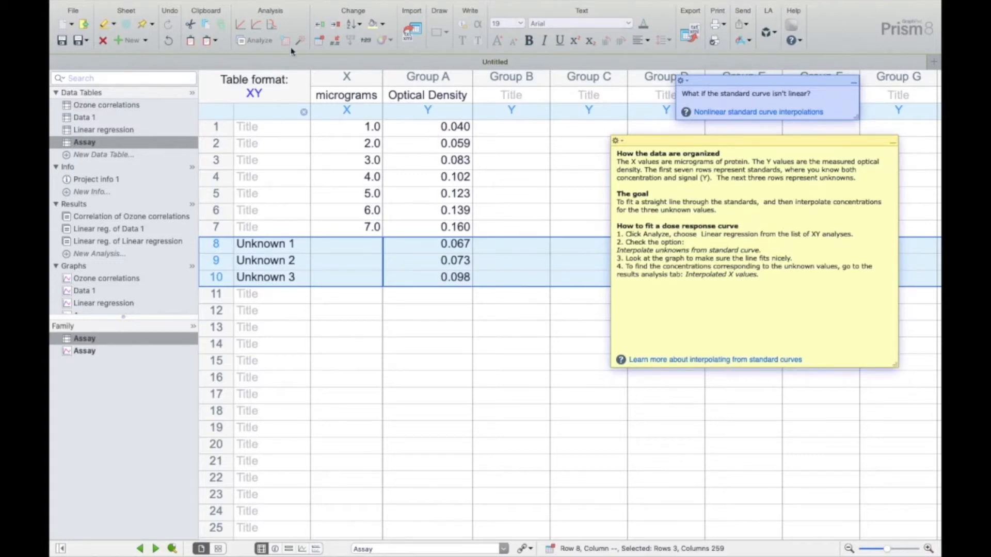
- Run a linear regression on the Assay Optical Density data with the option to interpolate unknowns from the standard curve
{"action": "left_click", "coordinate": [259, 44]}
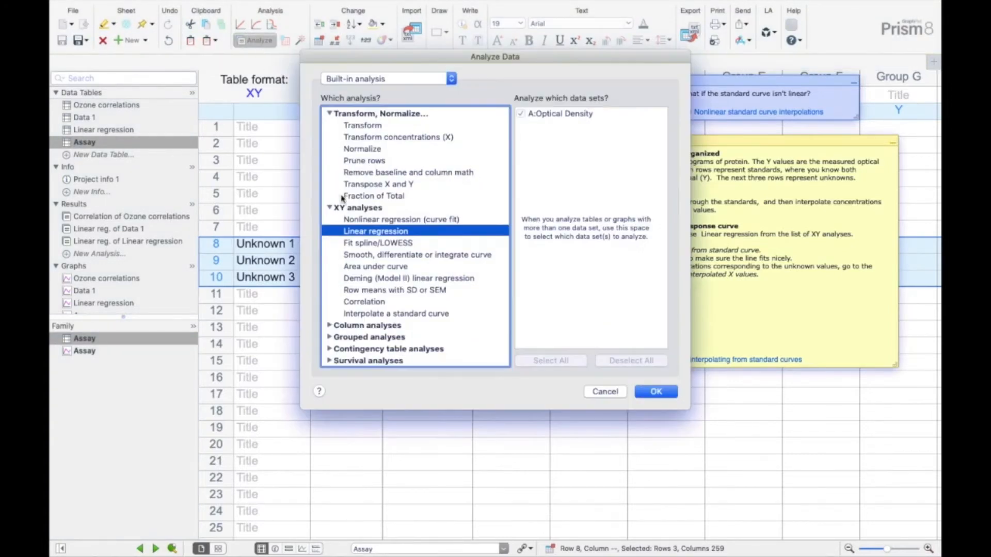
{"action": "left_click_drag", "start_coordinate": [495, 61], "coordinate": [367, 54]}
{"action": "left_click", "coordinate": [526, 387]}
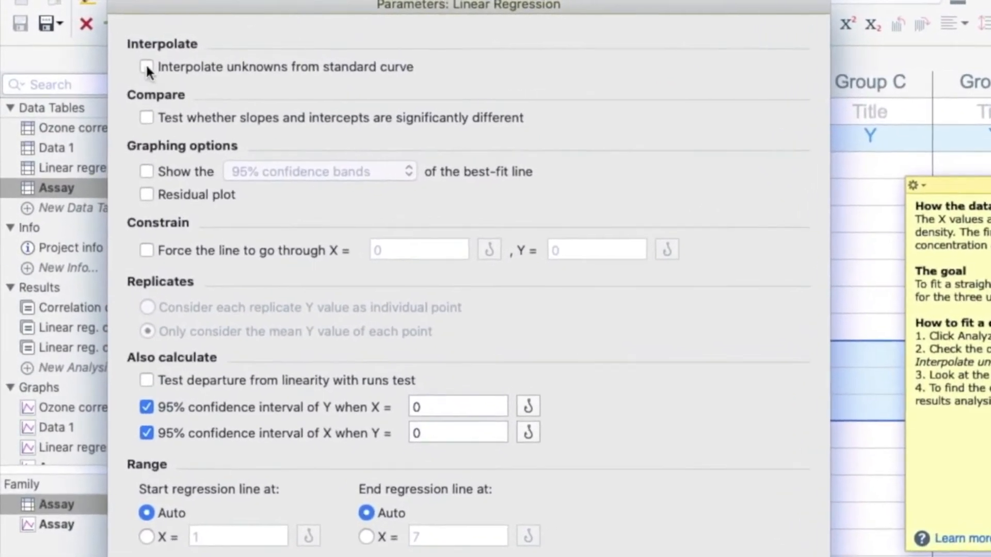
{"action": "left_click", "coordinate": [147, 68]}
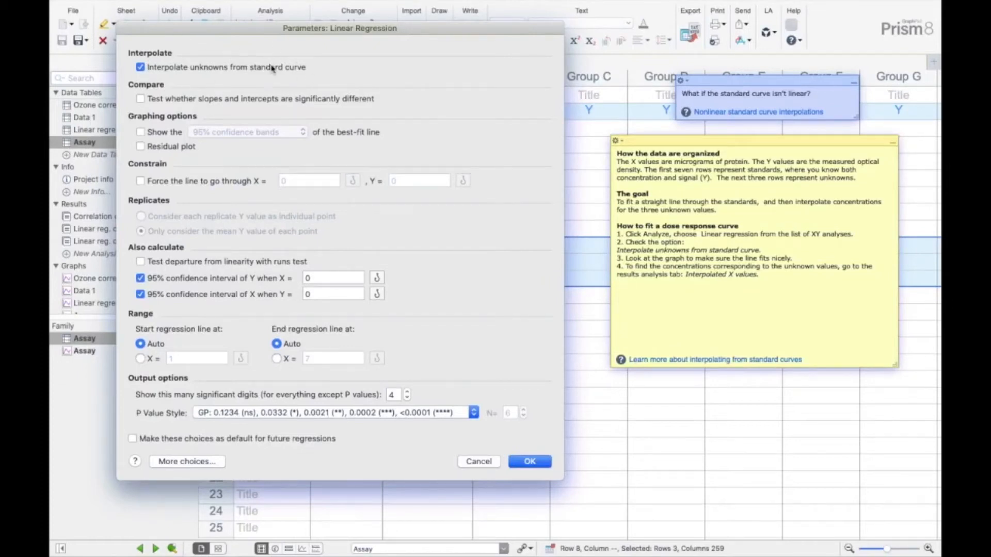
{"action": "left_click", "coordinate": [546, 464]}
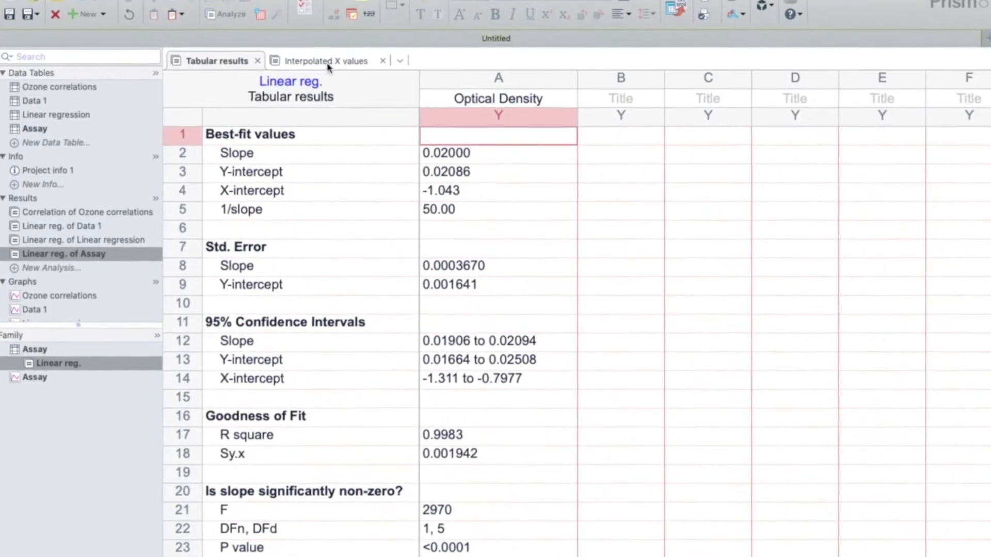
- Examine the interpolated X values, comparing the entered Optical Density with the interpolated micrograms for Unknown 1 to Unknown 3
{"action": "left_click", "coordinate": [326, 63]}
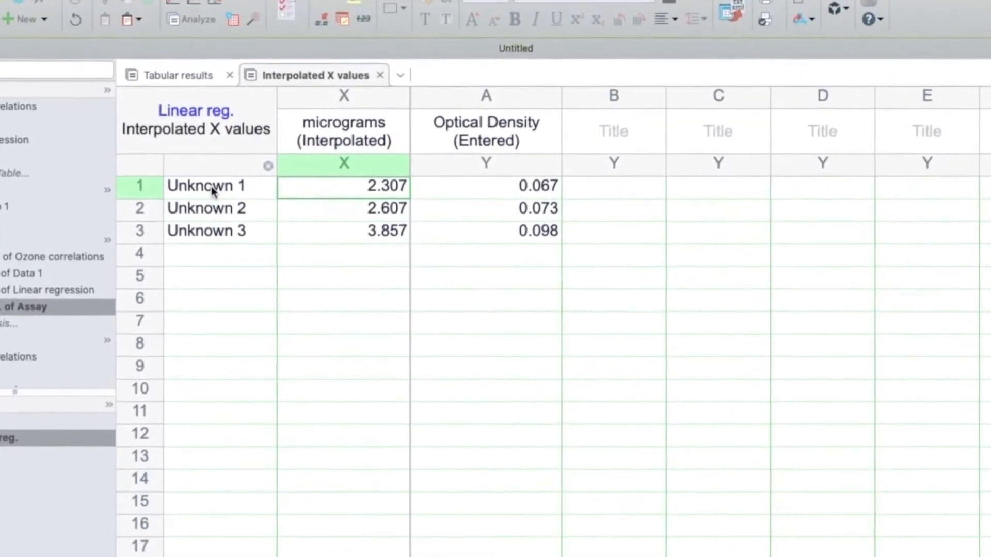
{"action": "left_click", "coordinate": [539, 195]}
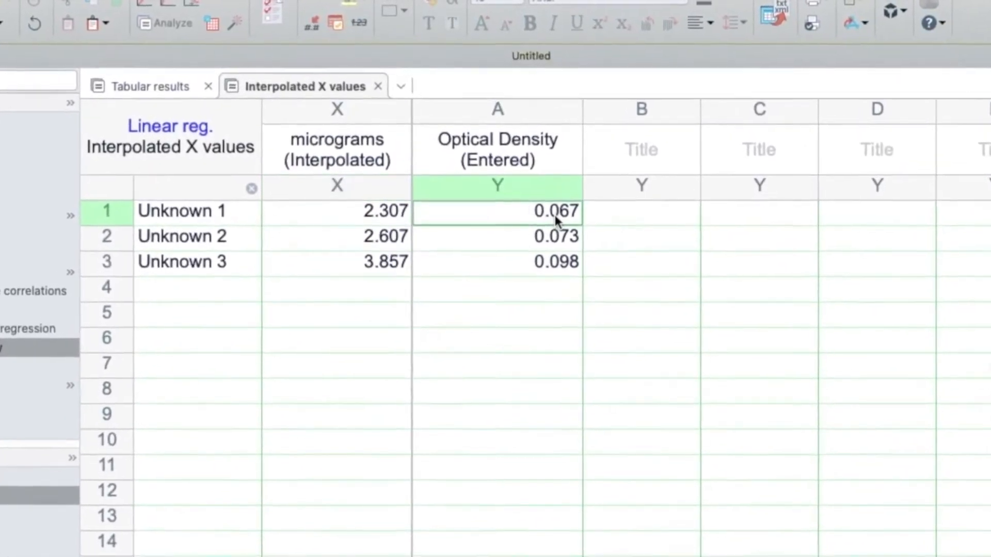
{"action": "key", "text": "shift+Down"}
{"action": "key", "text": "shift+Down"}
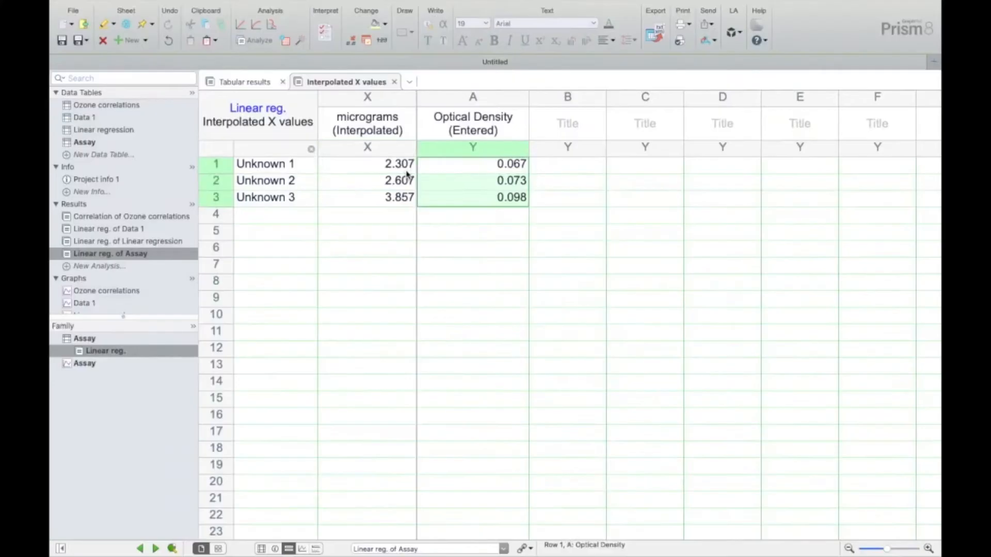
{"action": "left_click", "coordinate": [406, 172]}
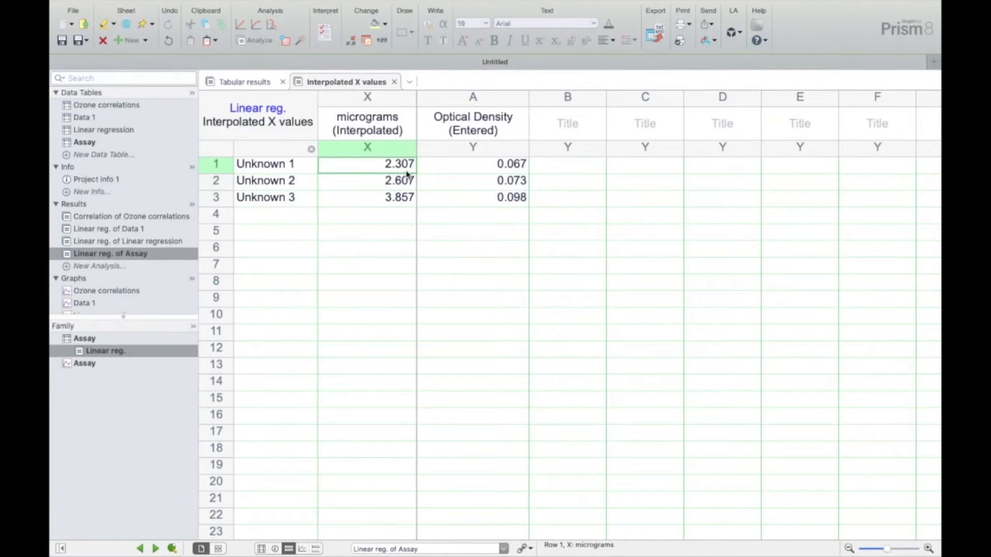
{"action": "key", "text": "shift+Down"}
{"action": "key", "text": "shift+Down"}
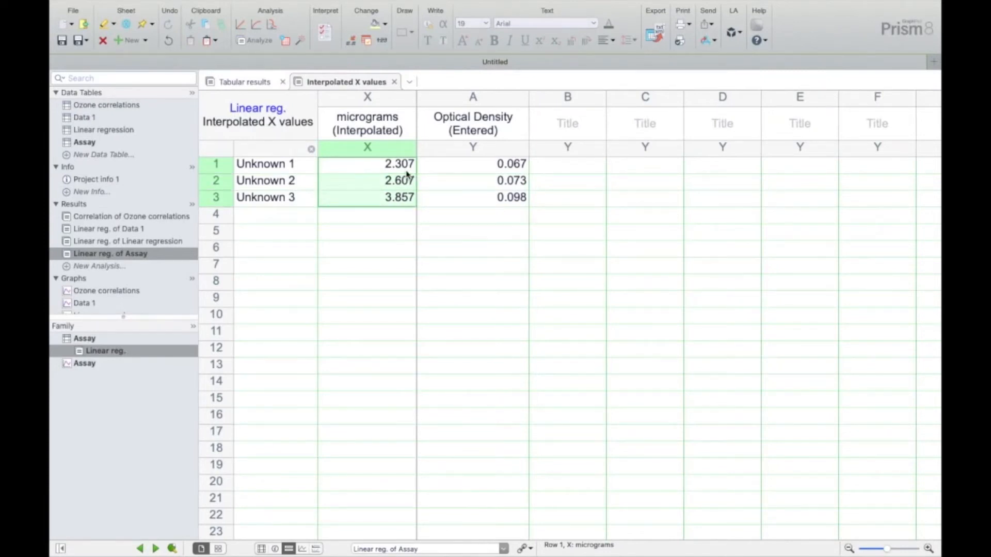
- Display the Assay graph with the default XY graph type to check the fitted line
{"action": "scroll", "coordinate": [90, 274], "scroll_direction": "down", "scroll_amount": 3}
{"action": "left_click", "coordinate": [91, 273]}
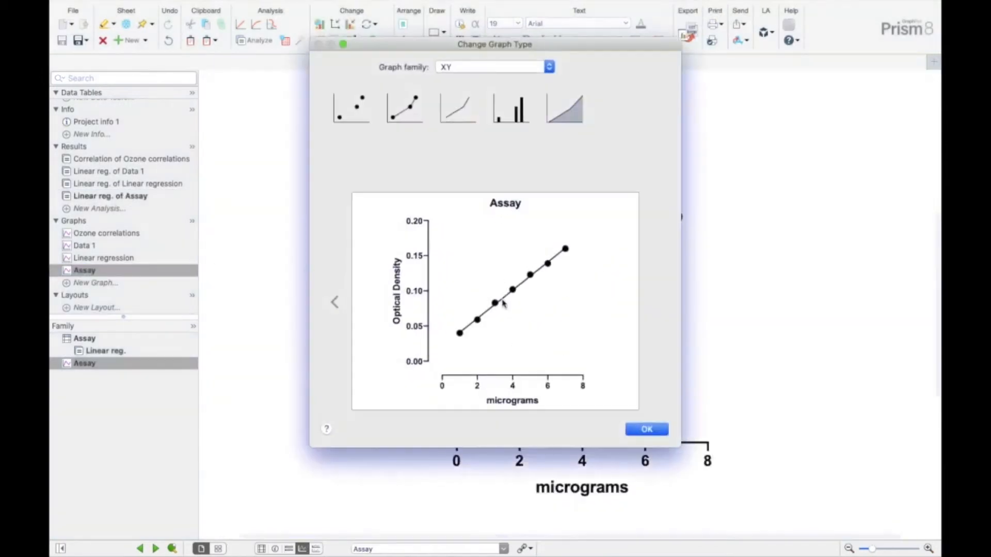
{"action": "left_click", "coordinate": [663, 432]}
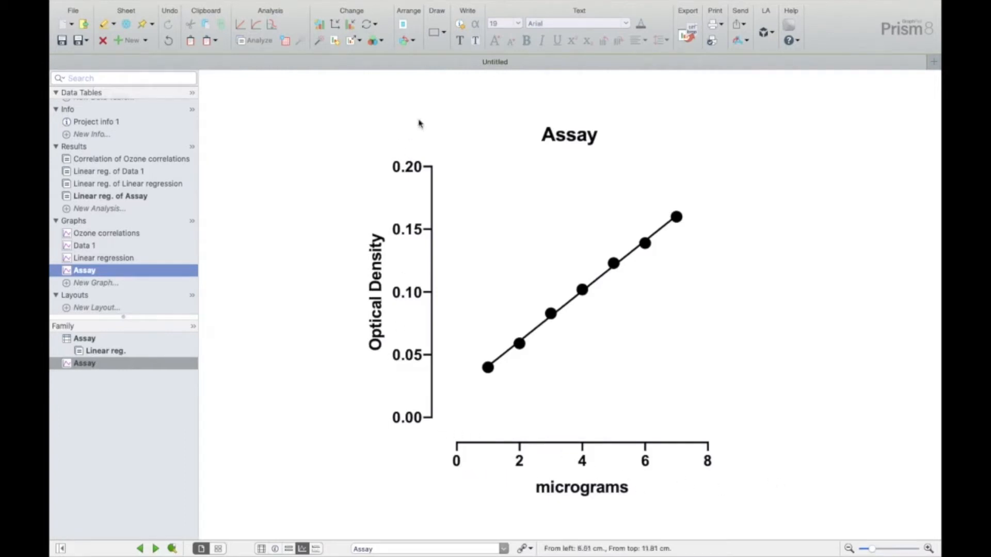
- Create an XY table from the "Nonlinear regression - One phase exponential decay" tutorial data set
{"action": "scroll", "coordinate": [109, 153], "scroll_direction": "up", "scroll_amount": 3}
{"action": "left_click", "coordinate": [102, 156]}
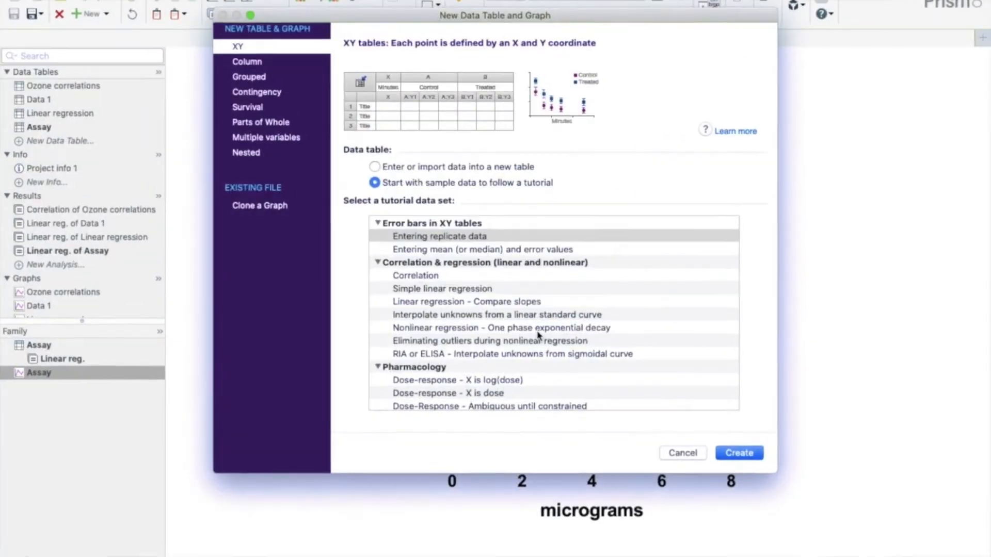
{"action": "scroll", "coordinate": [536, 325], "scroll_direction": "down", "scroll_amount": 3}
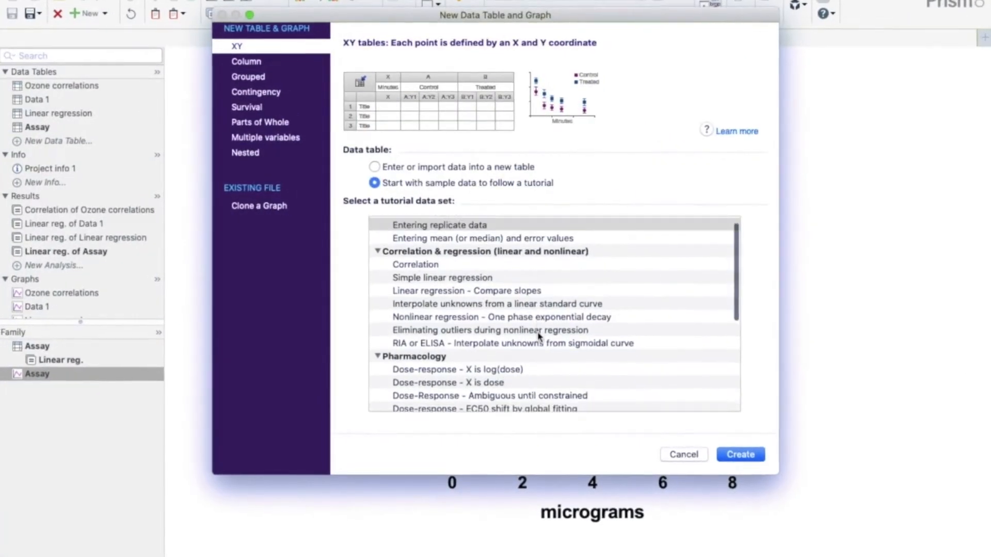
{"action": "left_click", "coordinate": [532, 293]}
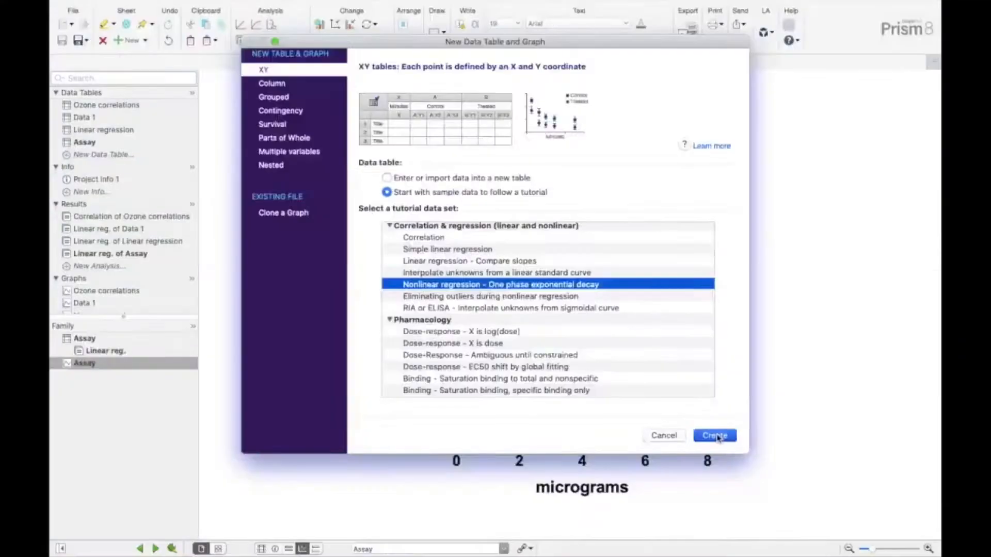
{"action": "left_click", "coordinate": [715, 436]}
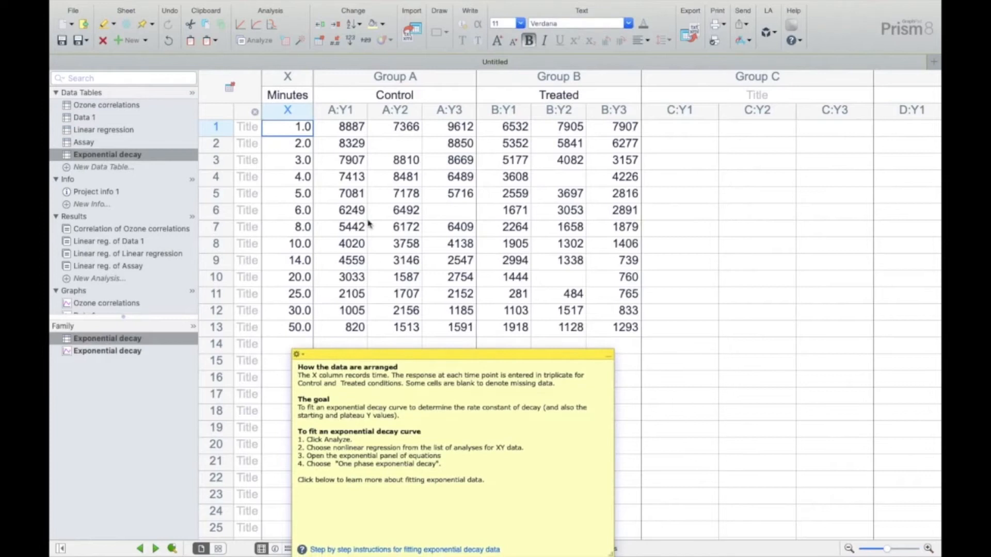
- Examine the Minutes X column and the triplicate Control and Treated Y columns of the Exponential decay table
{"action": "left_click", "coordinate": [297, 80]}
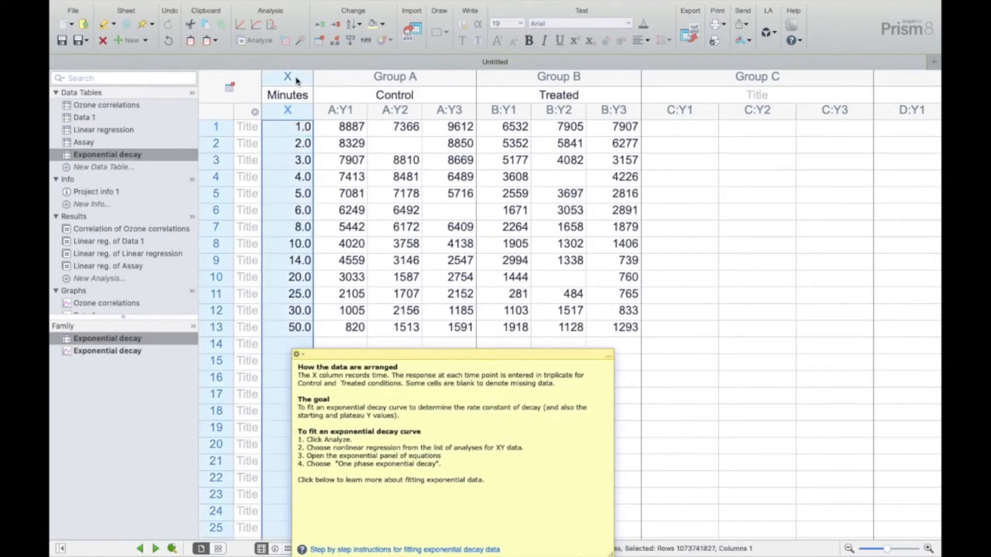
{"action": "left_click", "coordinate": [381, 78]}
{"action": "left_click", "coordinate": [522, 77]}
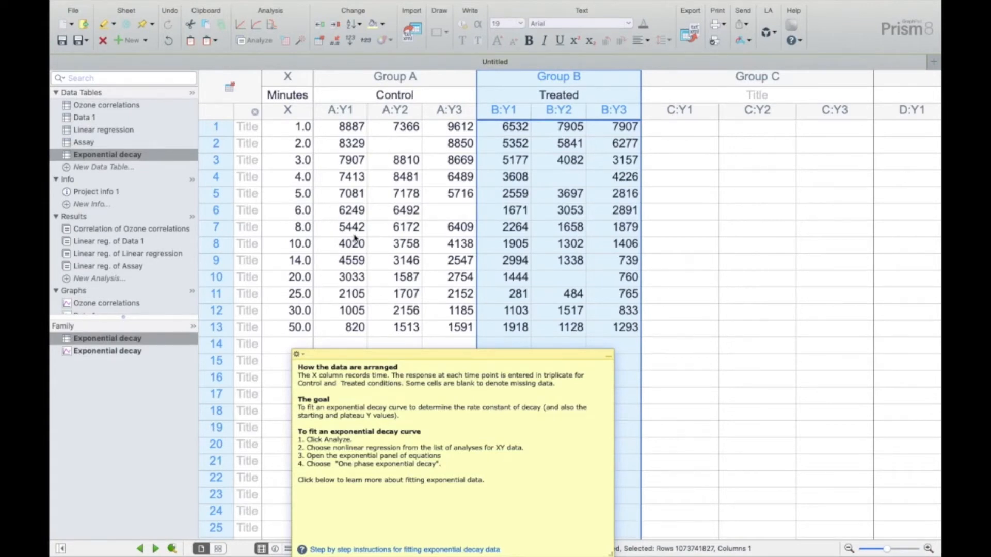
{"action": "scroll", "coordinate": [355, 237], "scroll_direction": "down", "scroll_amount": 3}
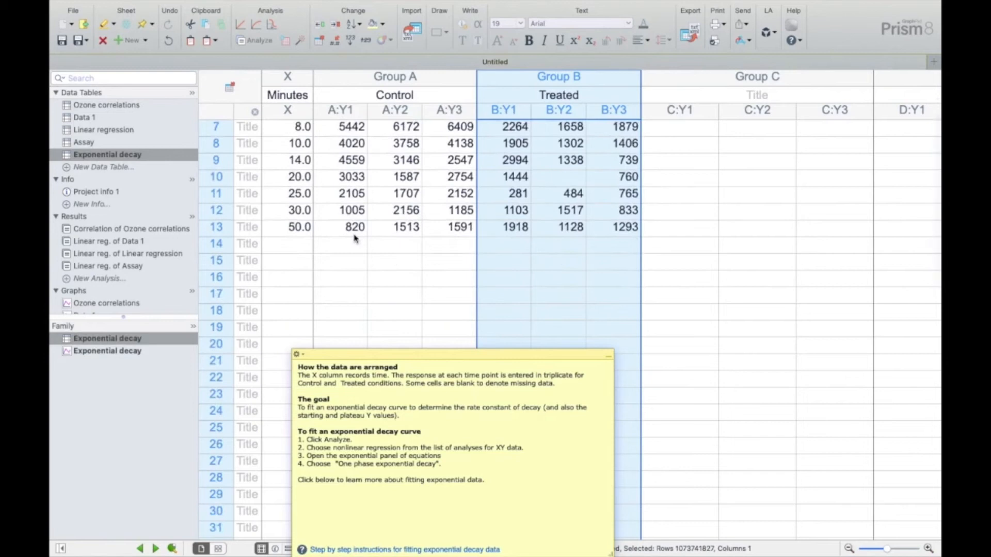
{"action": "scroll", "coordinate": [355, 237], "scroll_direction": "up", "scroll_amount": 3}
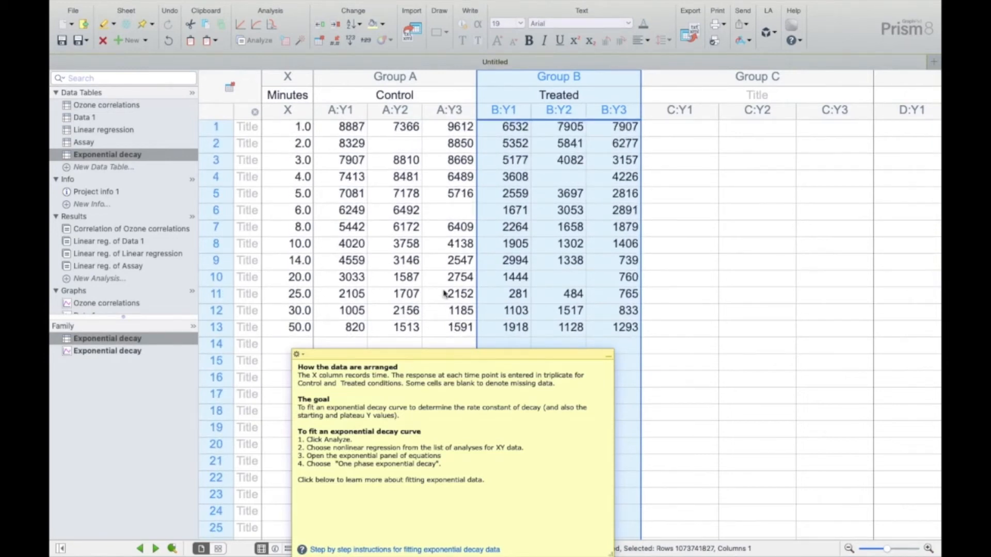
- Run a nonlinear regression on Control and Treated using the One phase decay equation from the Exponential group
{"action": "left_click", "coordinate": [265, 45]}
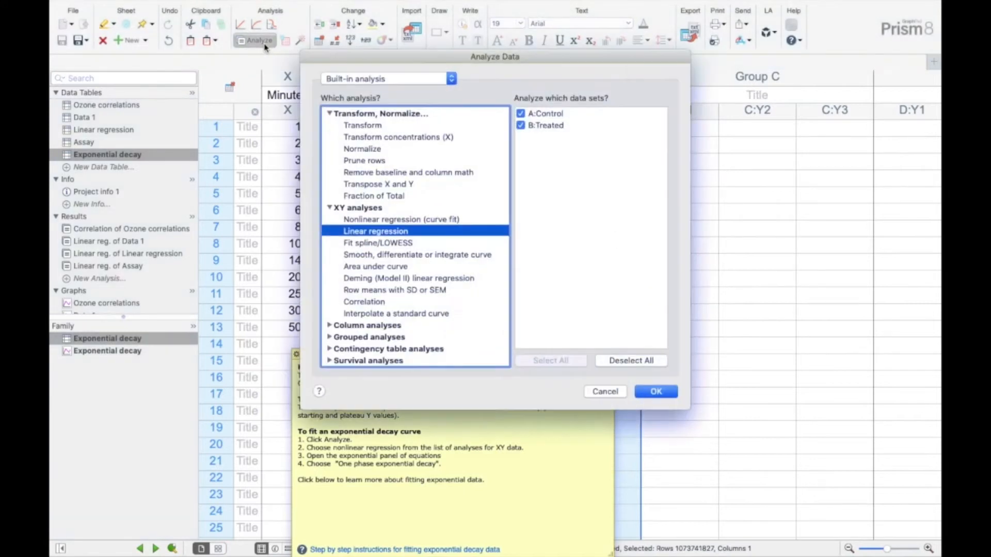
{"action": "left_click", "coordinate": [392, 220]}
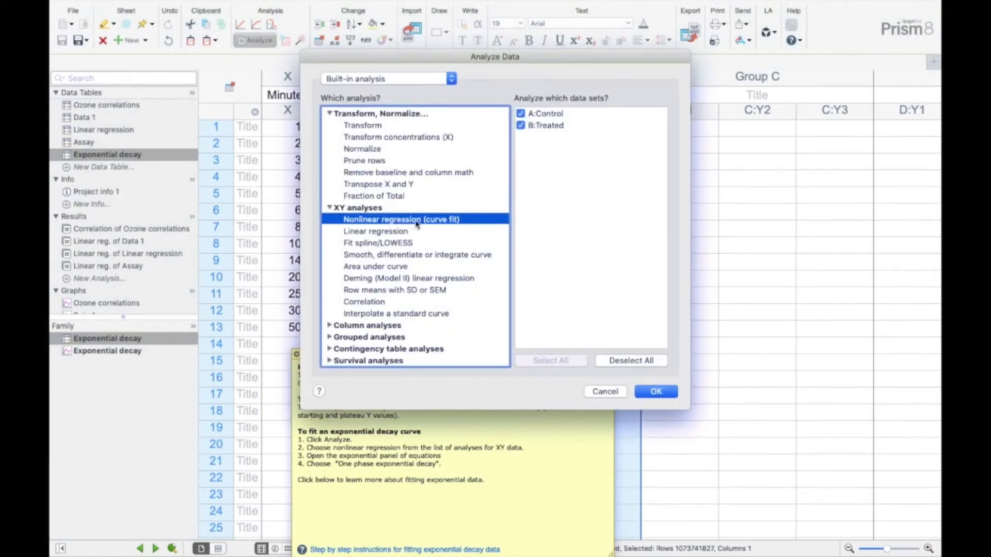
{"action": "double_click", "coordinate": [416, 223]}
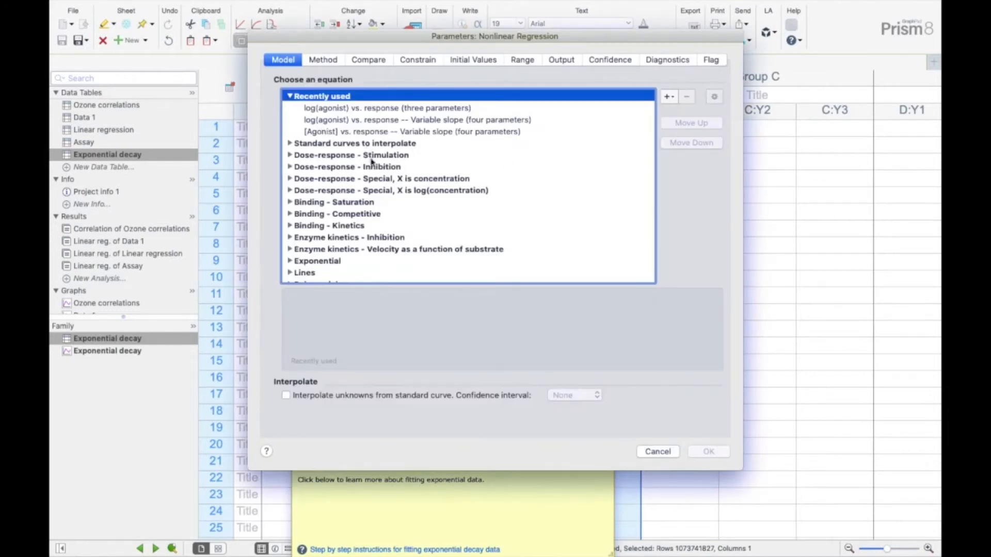
{"action": "left_click_drag", "start_coordinate": [494, 40], "coordinate": [708, 20]}
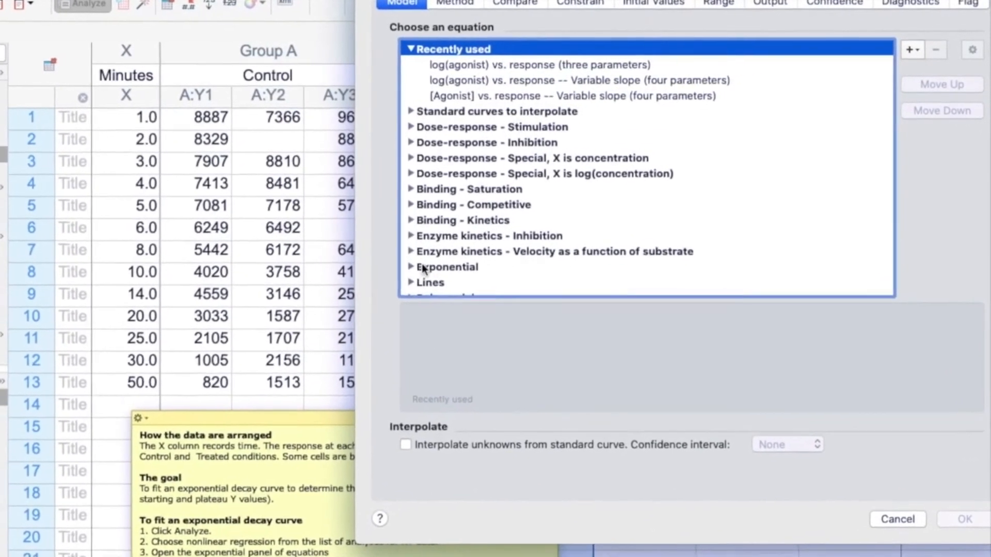
{"action": "left_click", "coordinate": [411, 267]}
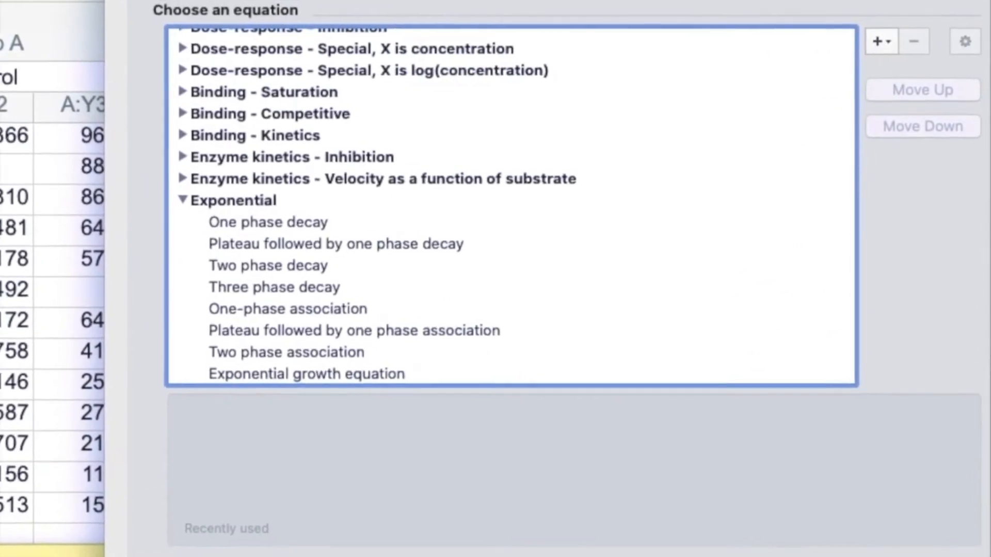
{"action": "left_click", "coordinate": [319, 222]}
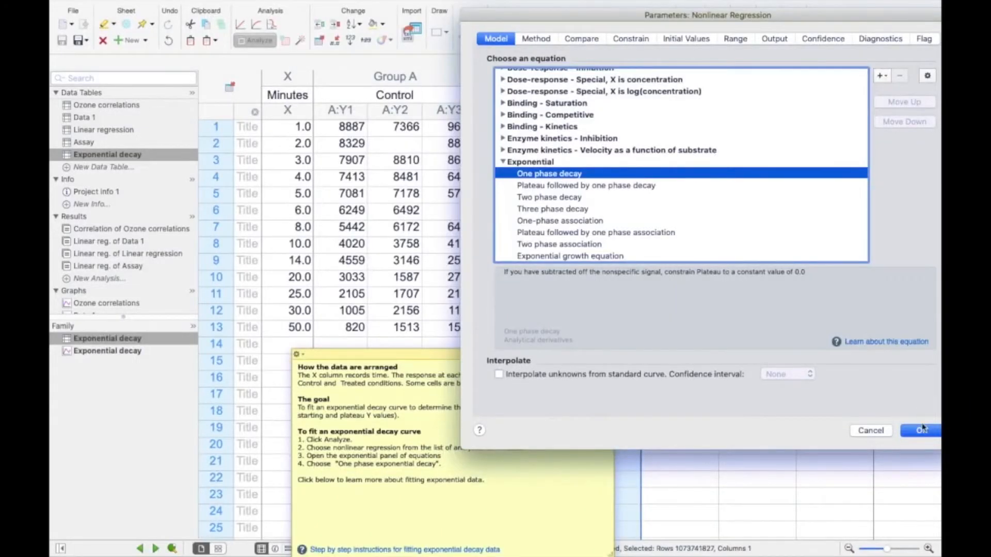
{"action": "left_click", "coordinate": [921, 430]}
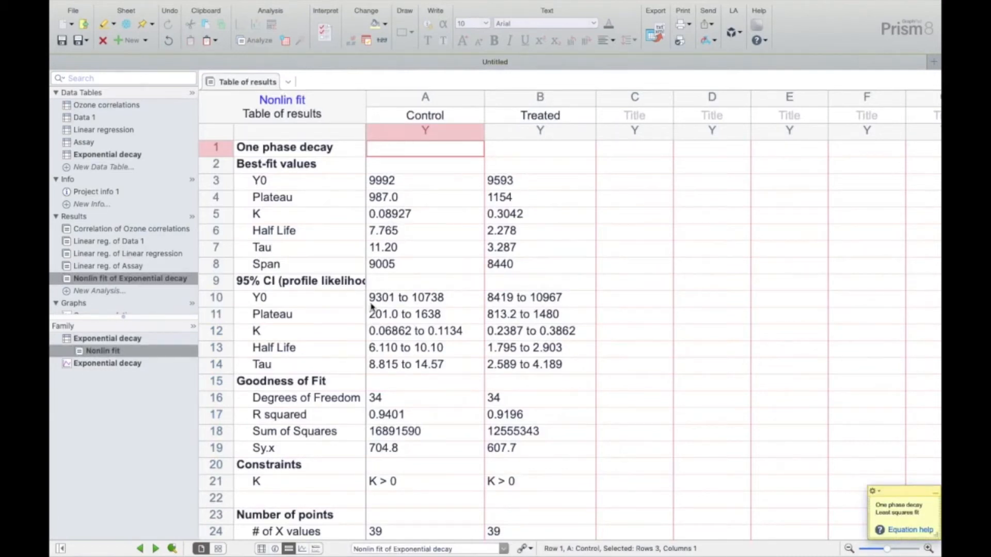
- Review the one phase decay fit results and display the Exponential decay graph with the default XY graph type
{"action": "scroll", "coordinate": [372, 307], "scroll_direction": "down", "scroll_amount": 1}
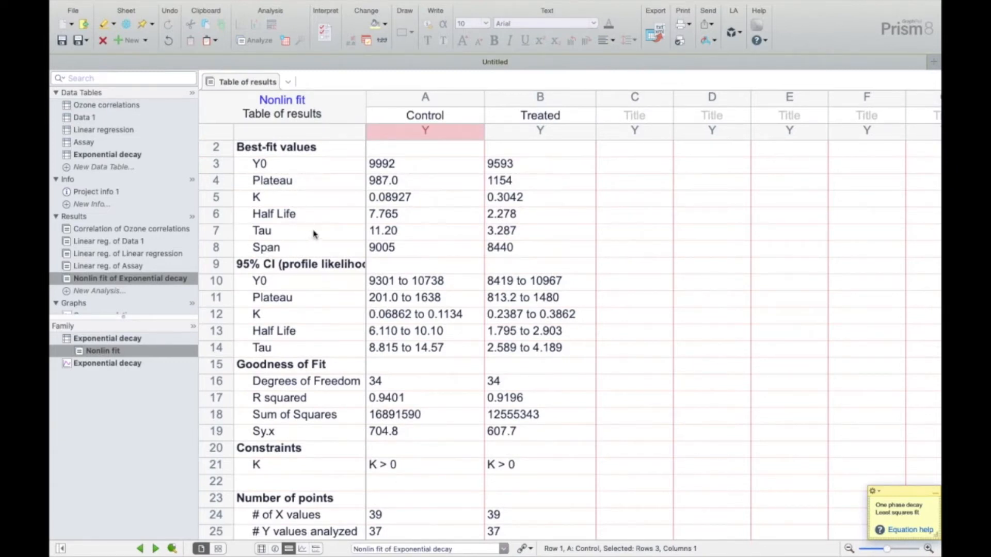
{"action": "scroll", "coordinate": [94, 276], "scroll_direction": "down", "scroll_amount": 4}
{"action": "left_click", "coordinate": [94, 275]}
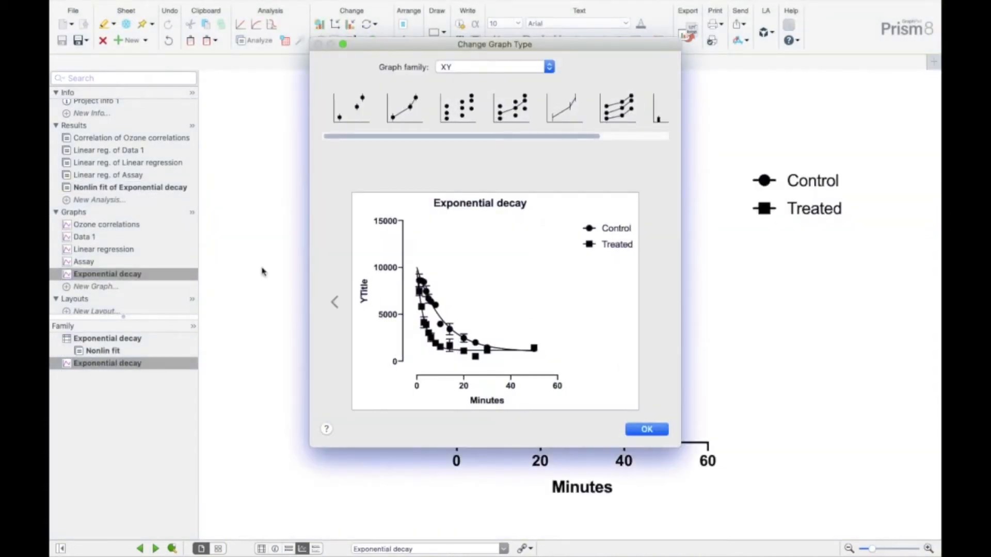
{"action": "left_click", "coordinate": [666, 434]}
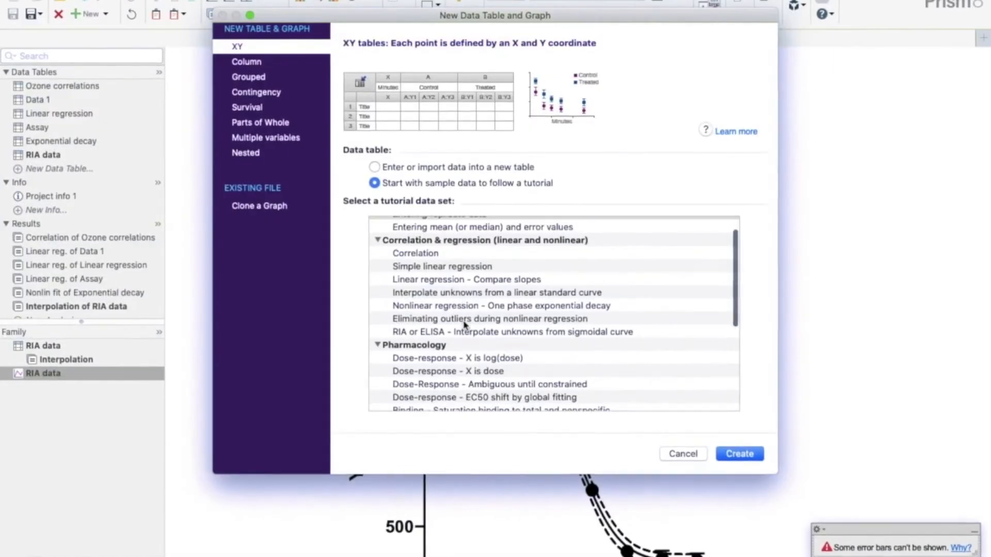
- Create an XY table from the "Dose-response - X is log(dose)" tutorial data set and move the note off the data
{"action": "scroll", "coordinate": [465, 329], "scroll_direction": "down", "scroll_amount": 4}
{"action": "scroll", "coordinate": [465, 329], "scroll_direction": "down", "scroll_amount": 2}
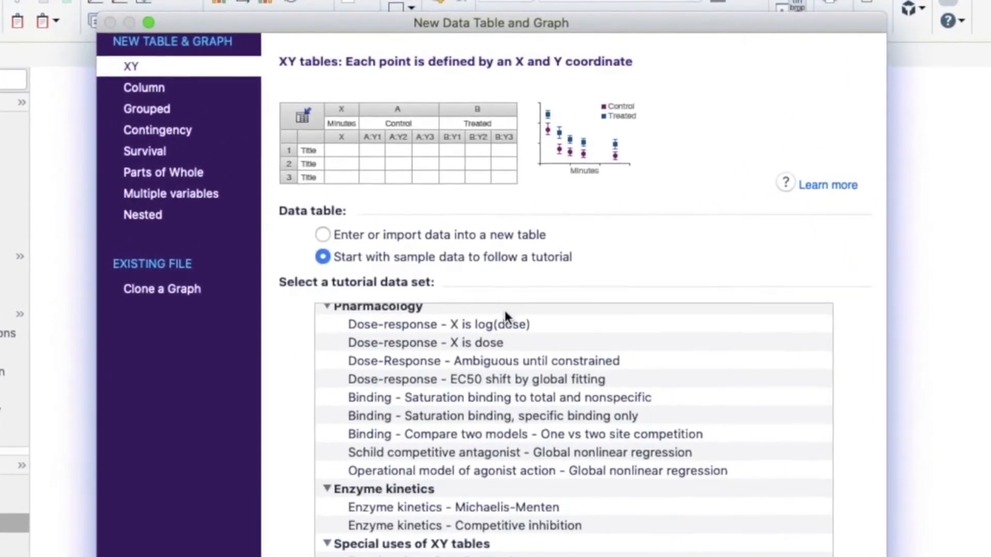
{"action": "left_click", "coordinate": [503, 310]}
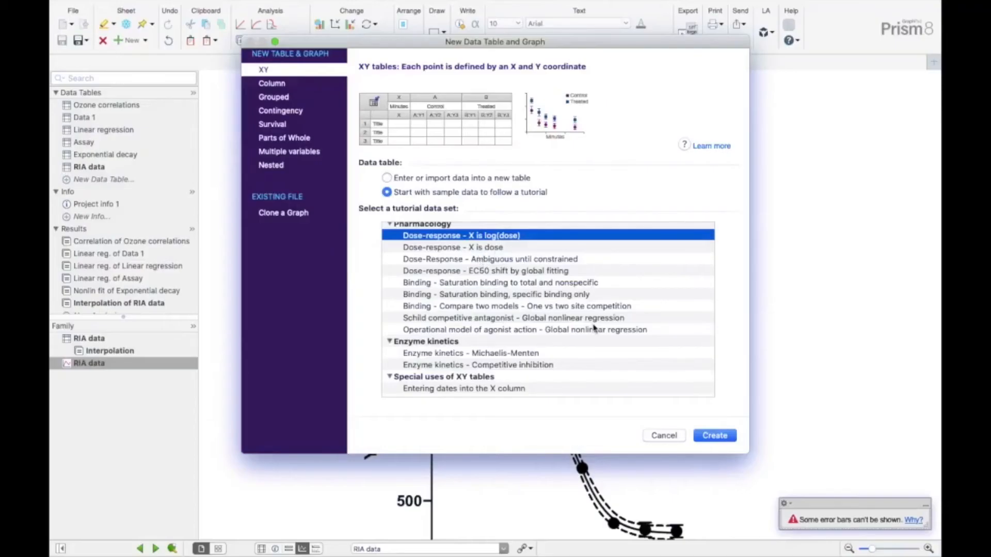
{"action": "left_click", "coordinate": [712, 438]}
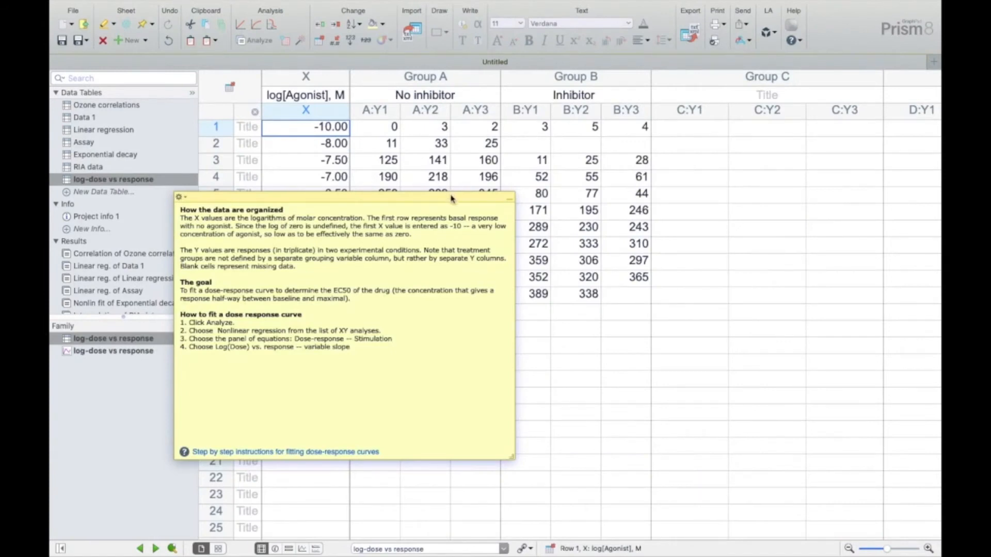
{"action": "left_click_drag", "start_coordinate": [451, 198], "coordinate": [853, 327]}
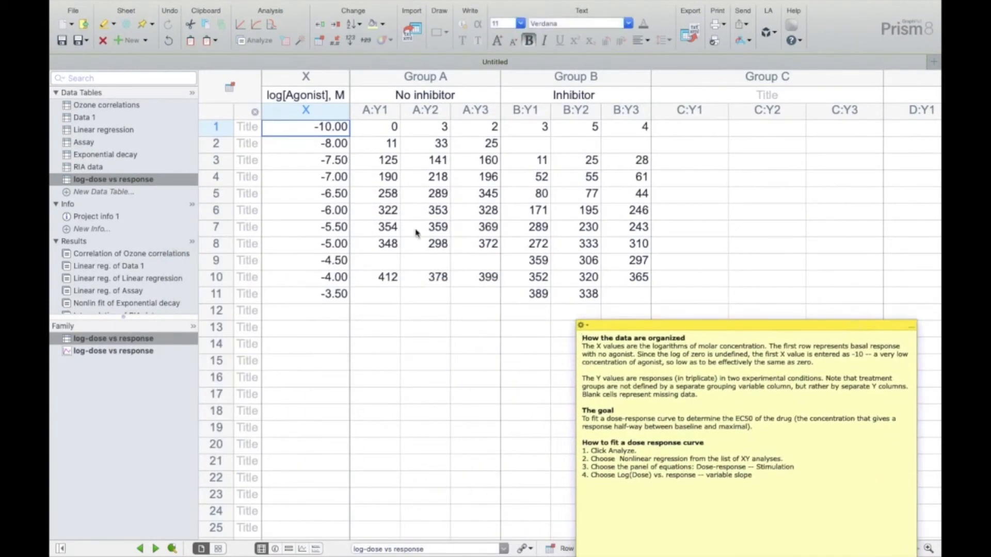
- Examine the log[Agonist] X column, the No inhibitor and Inhibitor Y columns, and the EC50 goal in the note
{"action": "left_click", "coordinate": [333, 78]}
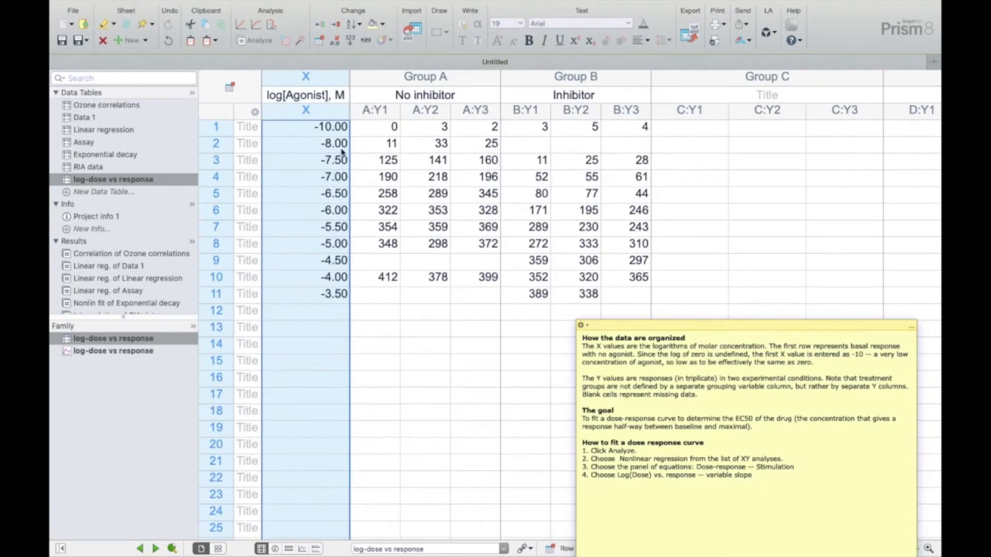
{"action": "left_click", "coordinate": [443, 77]}
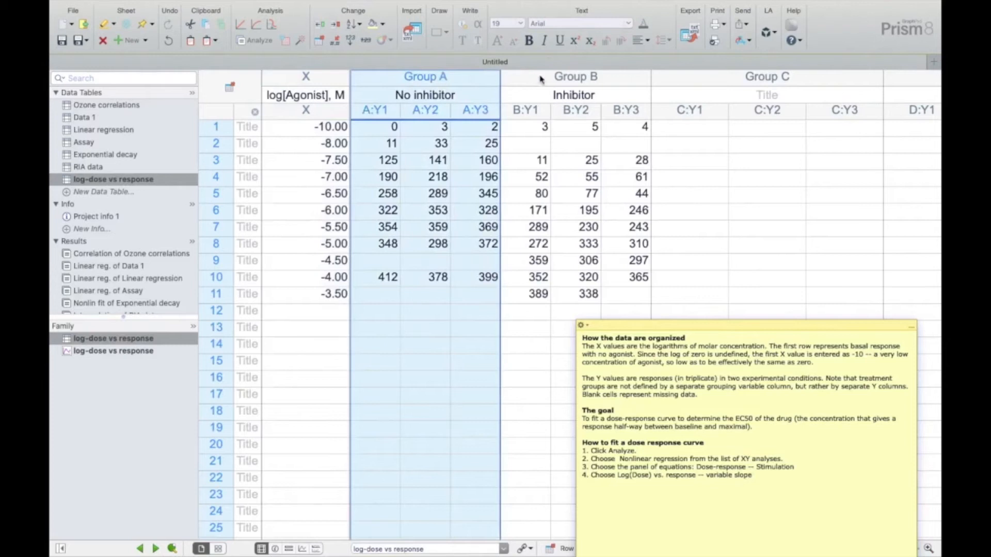
{"action": "left_click", "coordinate": [555, 85]}
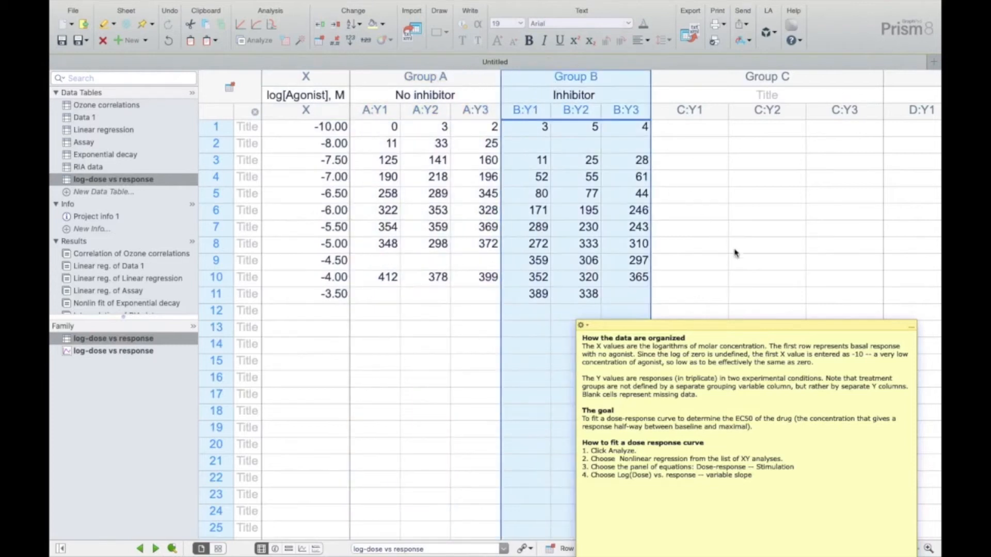
{"action": "left_click_drag", "start_coordinate": [751, 326], "coordinate": [792, 100]}
{"action": "left_click", "coordinate": [639, 209]}
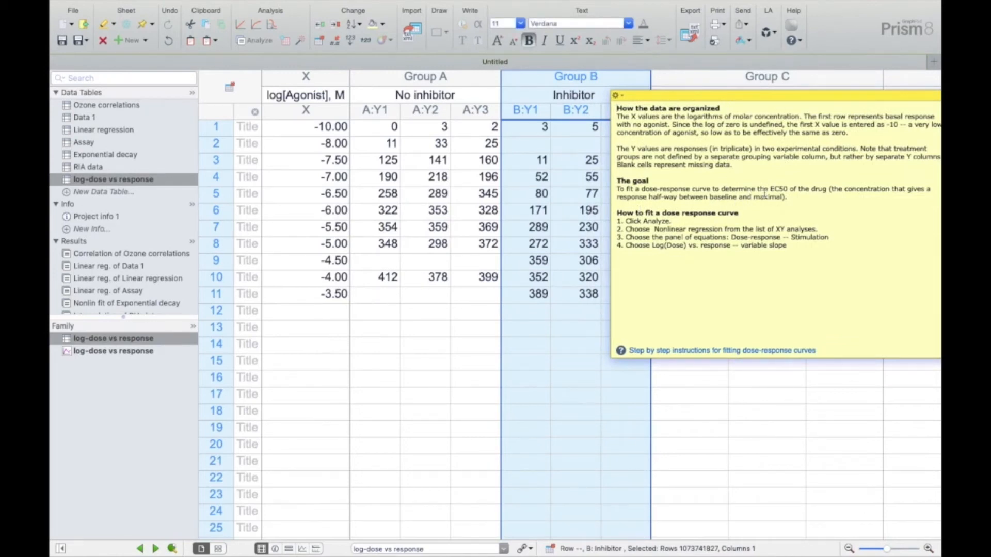
{"action": "left_click_drag", "start_coordinate": [771, 187], "coordinate": [813, 188]}
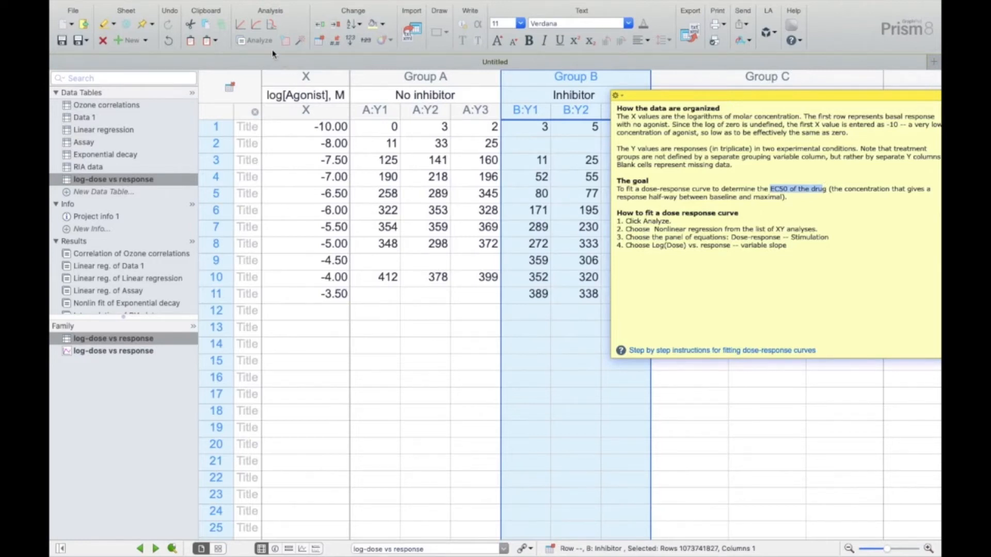
- Run a nonlinear regression on both data sets using "log(agonist) vs. response -- Variable slope (four parameters)" from Dose-response - Stimulation
{"action": "left_click", "coordinate": [256, 40]}
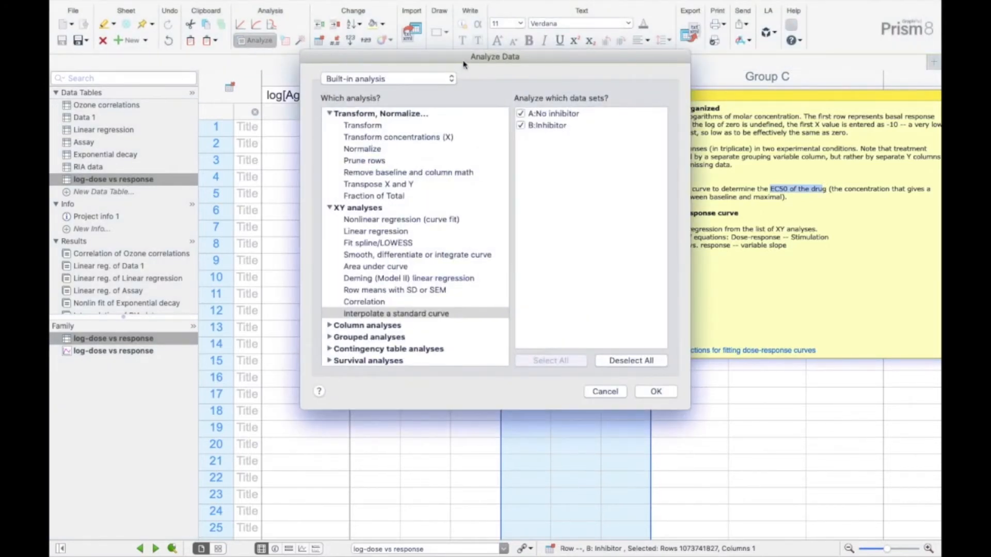
{"action": "left_click_drag", "start_coordinate": [463, 65], "coordinate": [244, 53]}
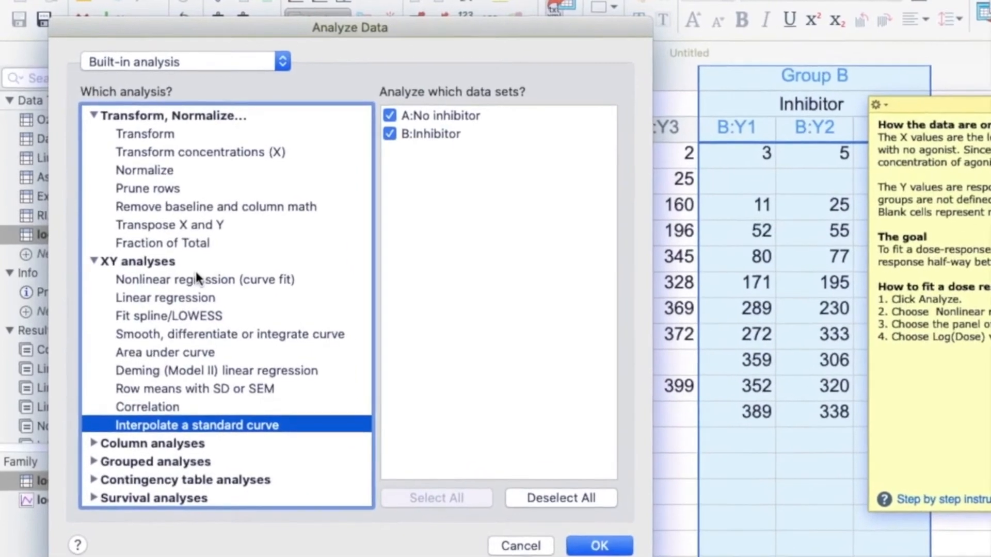
{"action": "left_click", "coordinate": [175, 255]}
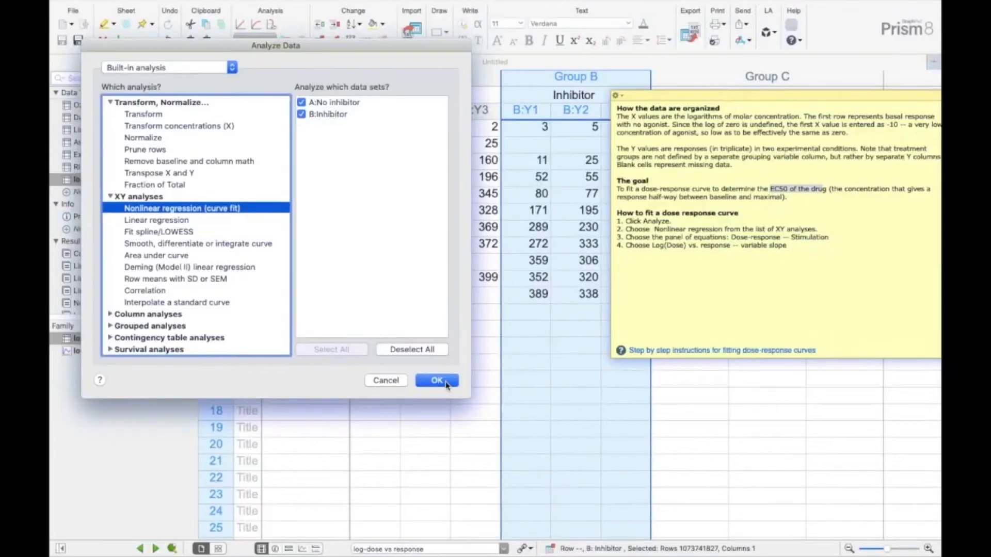
{"action": "left_click", "coordinate": [447, 385]}
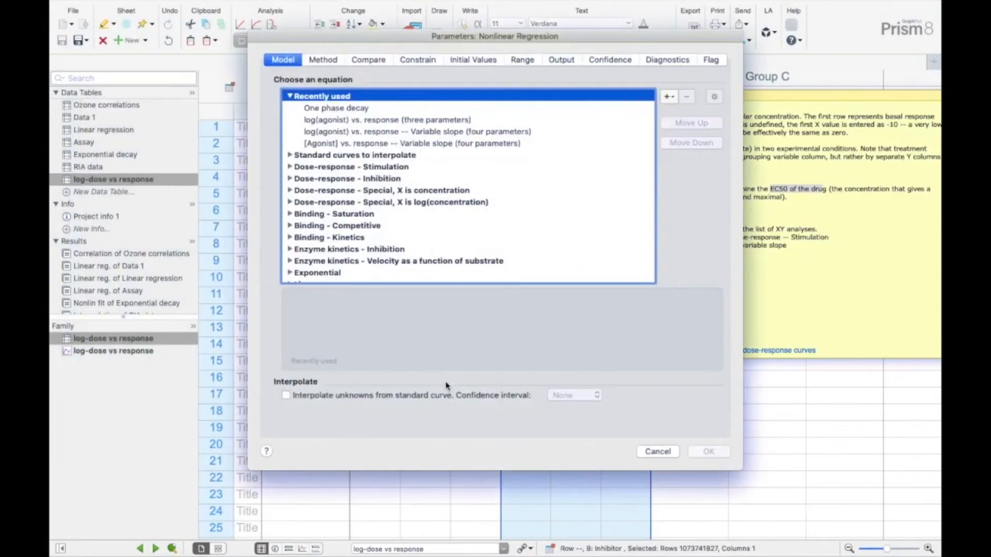
{"action": "left_click_drag", "start_coordinate": [535, 38], "coordinate": [326, 34]}
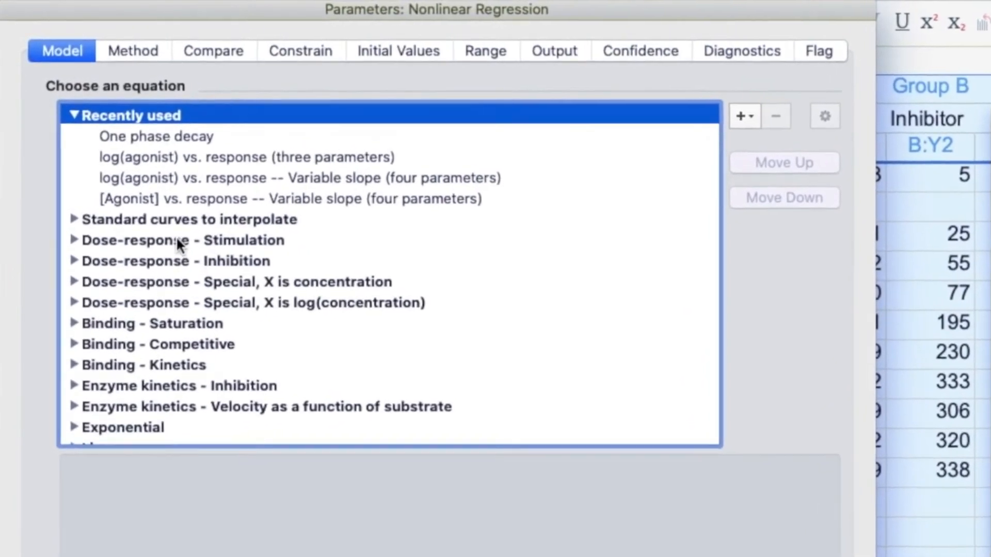
{"action": "left_click", "coordinate": [162, 215]}
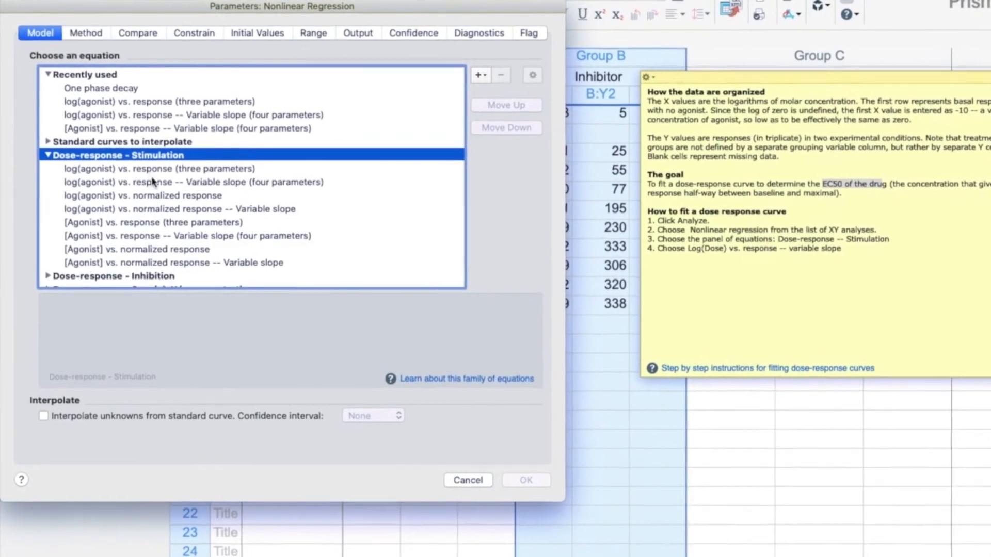
{"action": "left_click", "coordinate": [184, 187]}
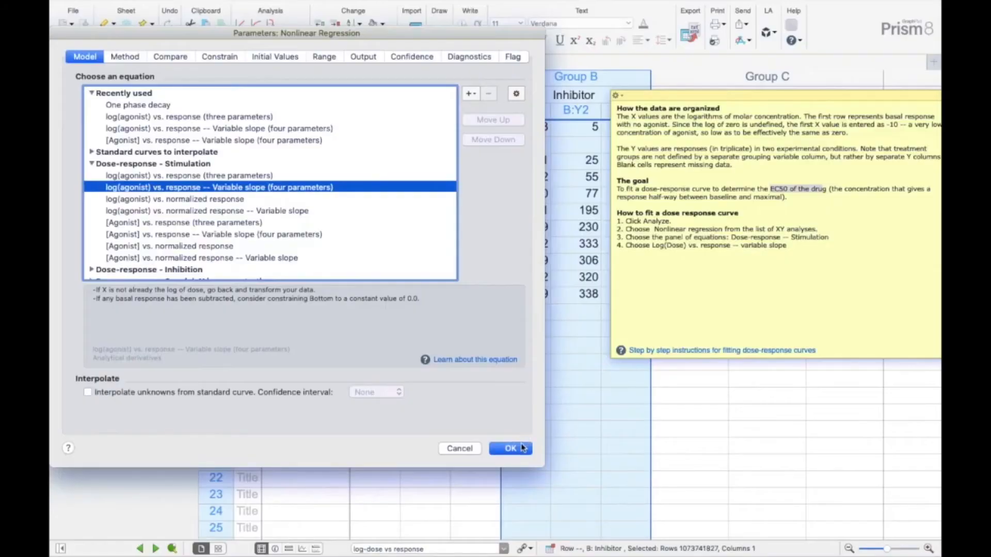
{"action": "left_click", "coordinate": [522, 448]}
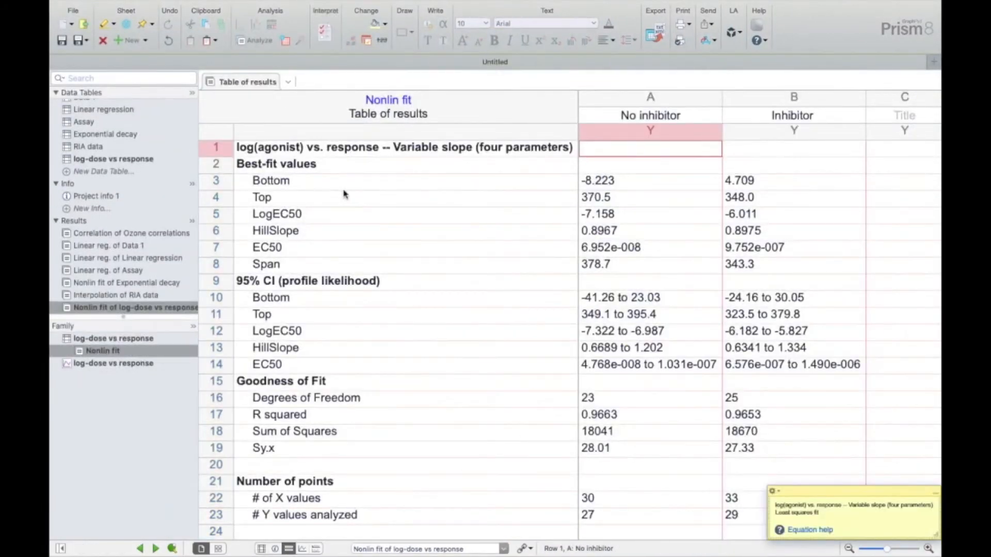
- Review the Bottom, Top, LogEC50 and EC50 best-fit values in the dose-response results table
{"action": "left_click", "coordinate": [223, 182]}
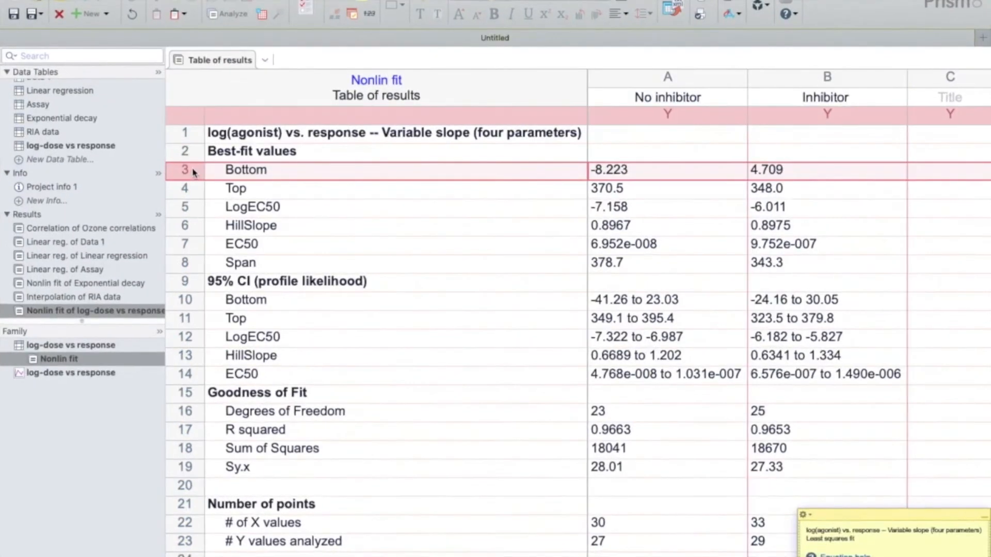
{"action": "left_click", "coordinate": [222, 199]}
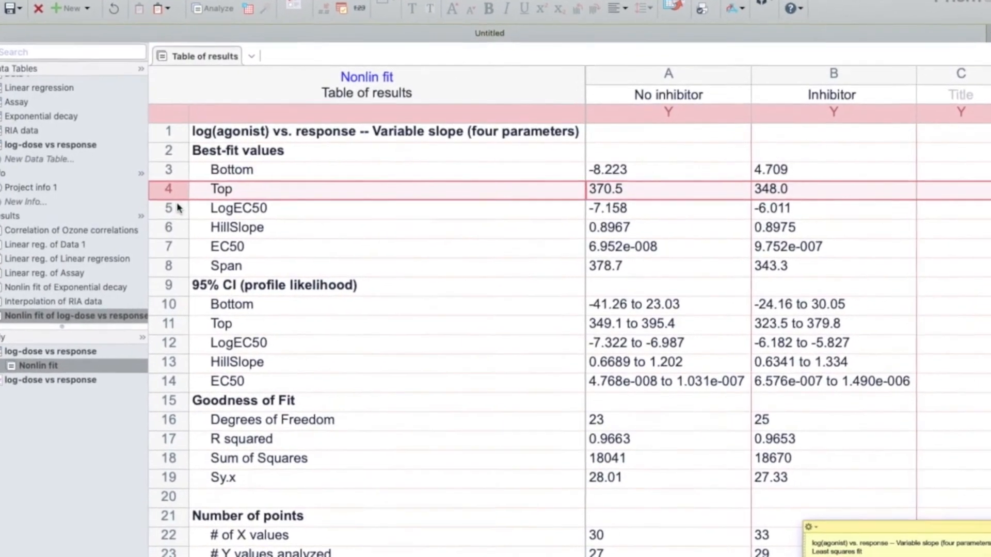
{"action": "left_click", "coordinate": [185, 208]}
{"action": "scroll", "coordinate": [170, 207], "scroll_direction": "down", "scroll_amount": 3}
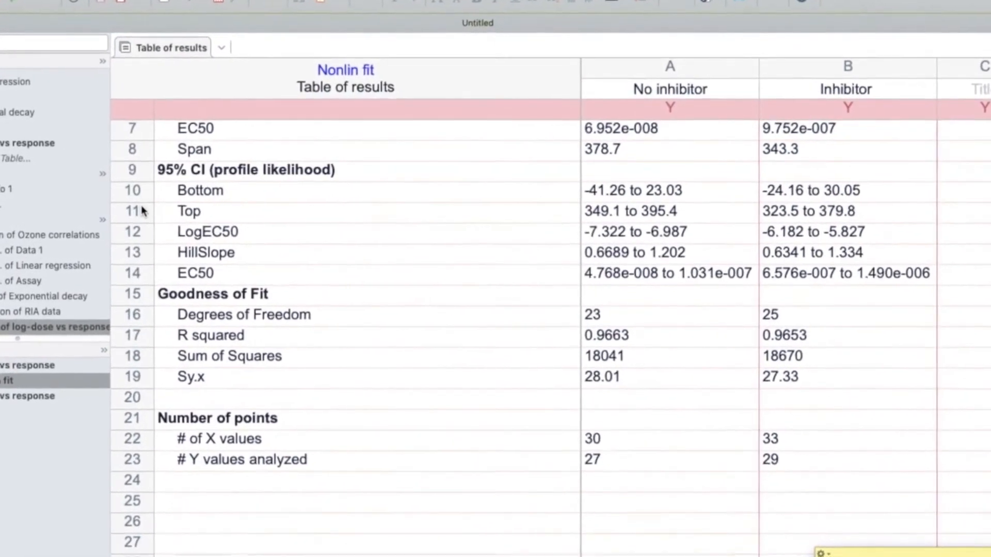
{"action": "left_click", "coordinate": [108, 129]}
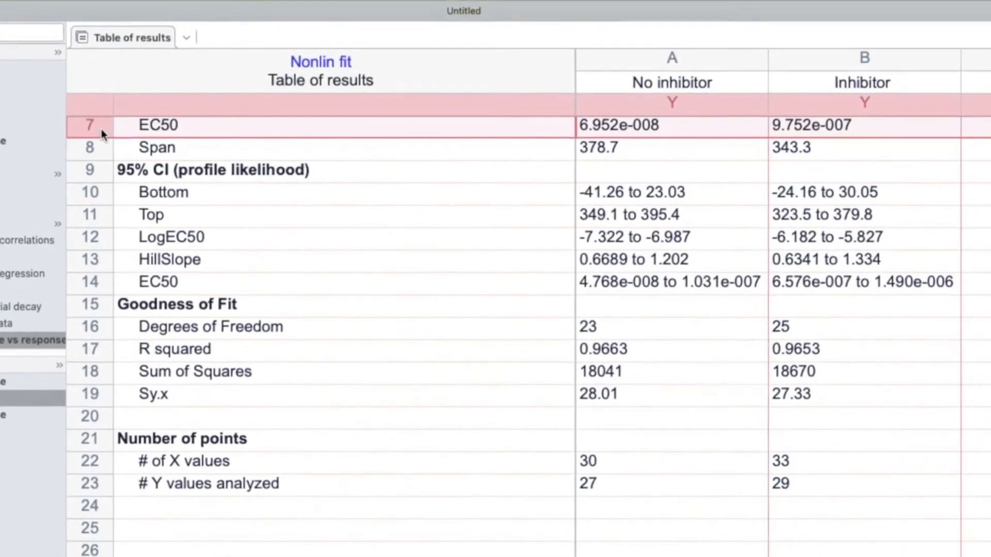
{"action": "scroll", "coordinate": [500, 278], "scroll_direction": "up", "scroll_amount": 2}
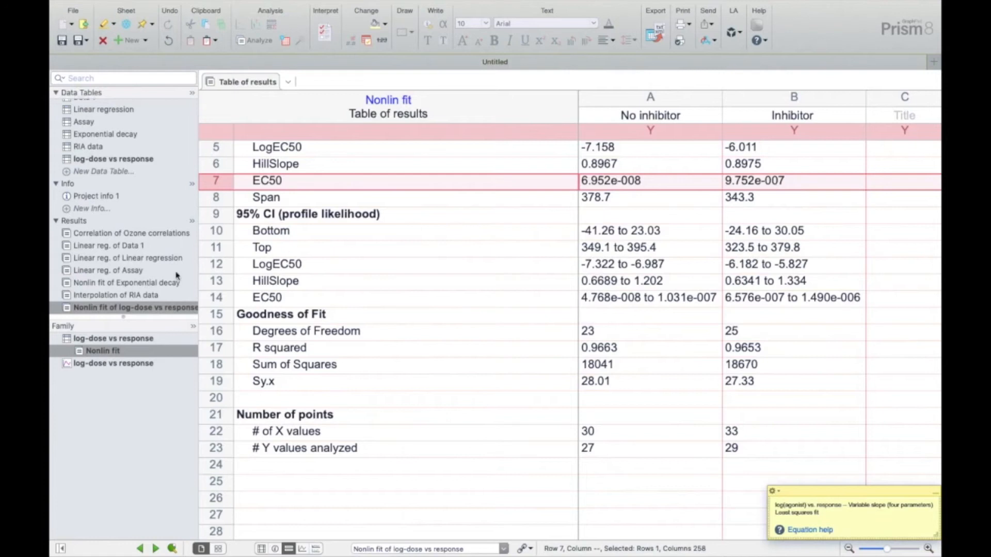
- Display the log-dose vs response graph and accept the default XY graph type
{"action": "scroll", "coordinate": [173, 276], "scroll_direction": "down", "scroll_amount": 5}
{"action": "scroll", "coordinate": [173, 276], "scroll_direction": "down", "scroll_amount": 2}
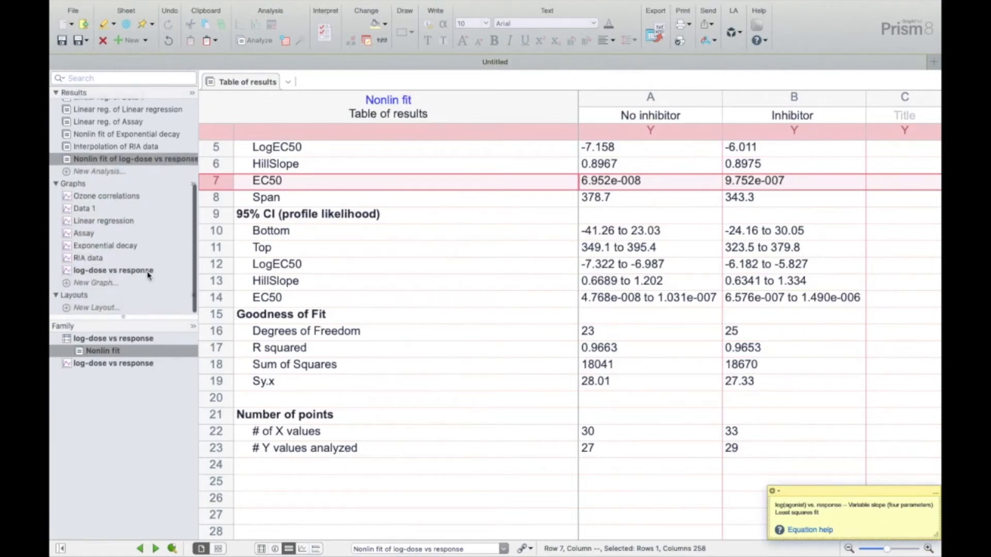
{"action": "left_click", "coordinate": [150, 271]}
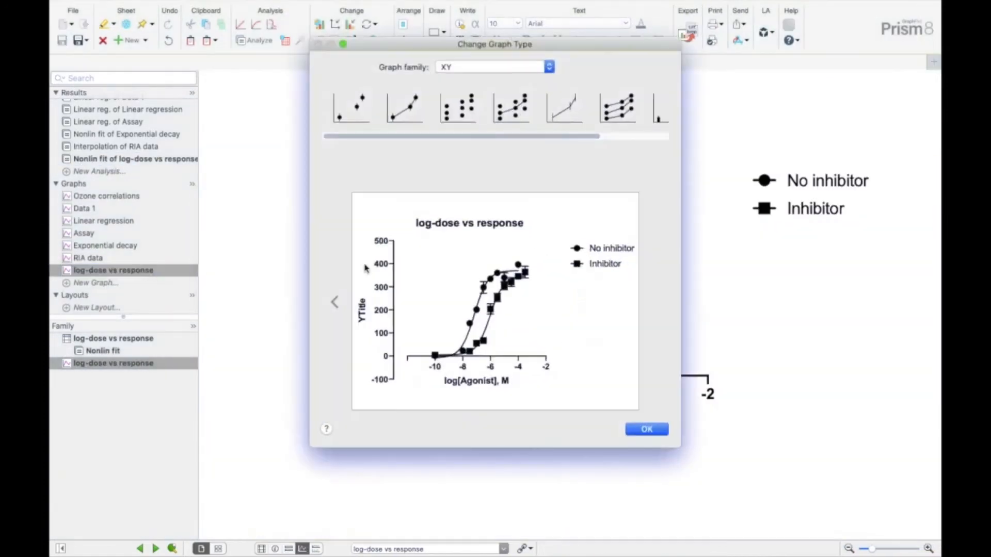
{"action": "left_click", "coordinate": [649, 432]}
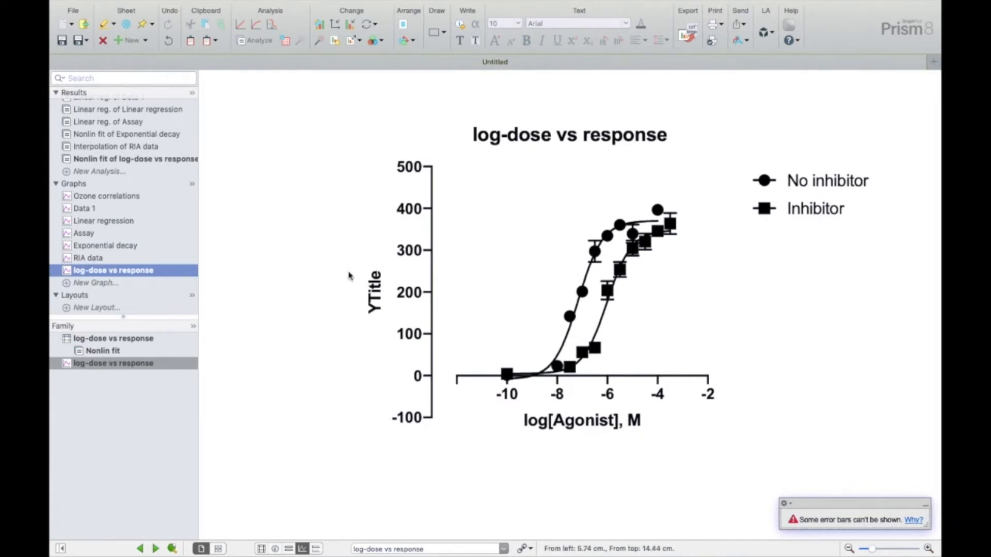
- Create an XY table from the "Schild competitive antagonist - Global nonlinear regression" tutorial data set and move both notes off the data
{"action": "scroll", "coordinate": [162, 222], "scroll_direction": "up", "scroll_amount": 5}
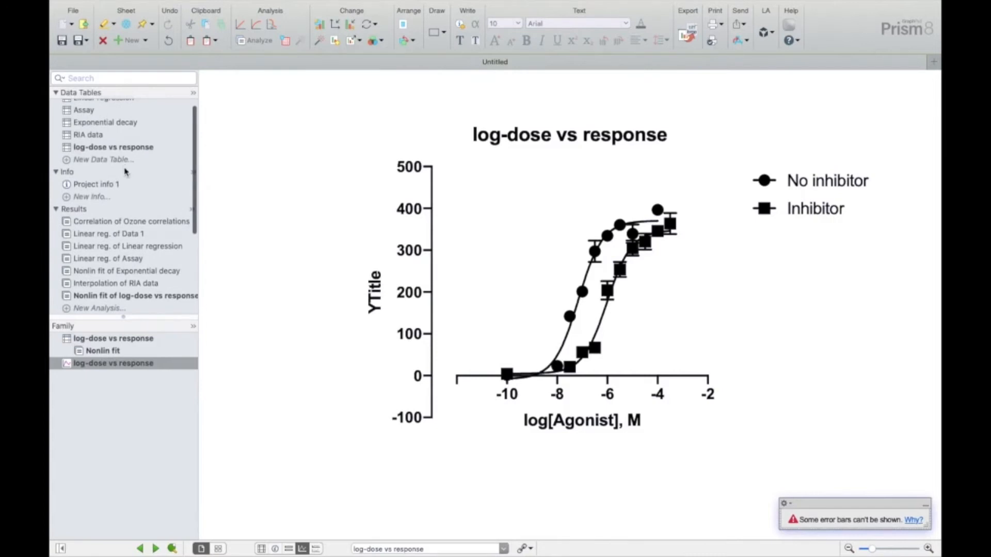
{"action": "left_click", "coordinate": [125, 162]}
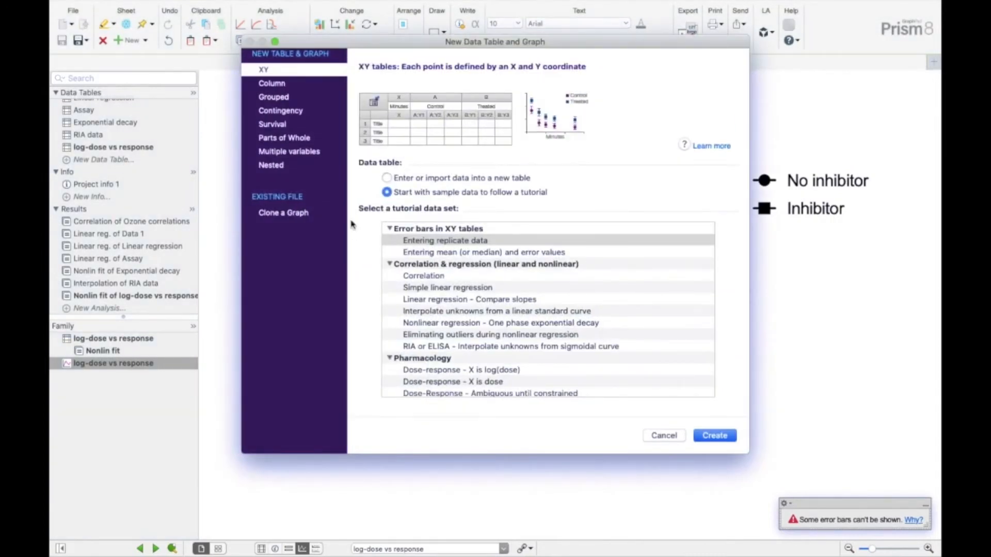
{"action": "scroll", "coordinate": [476, 349], "scroll_direction": "down", "scroll_amount": 5}
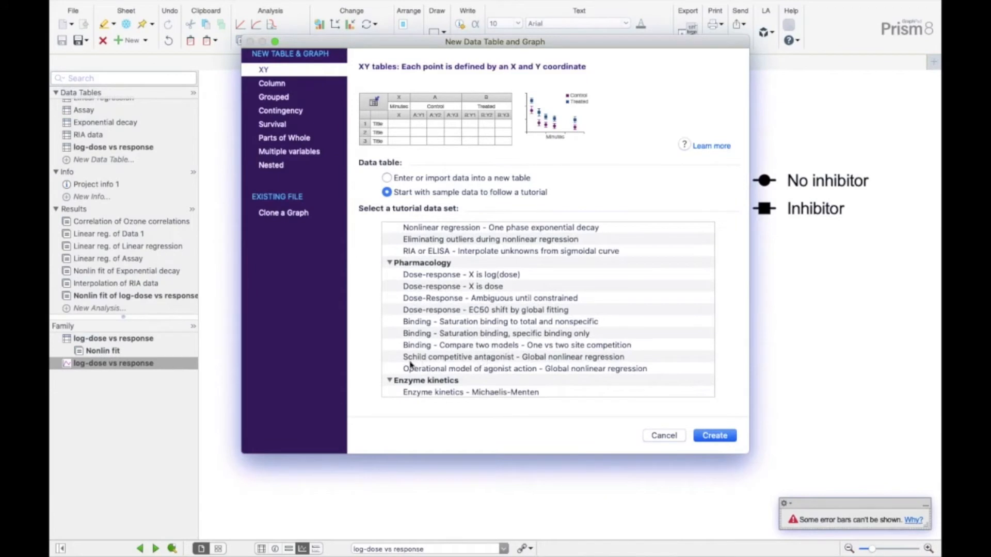
{"action": "left_click", "coordinate": [451, 357]}
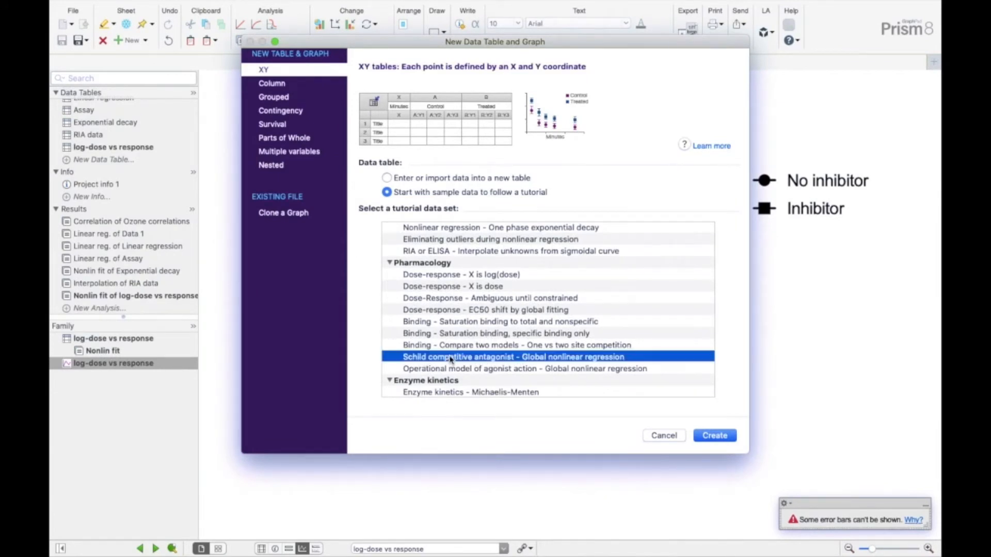
{"action": "left_click", "coordinate": [714, 436]}
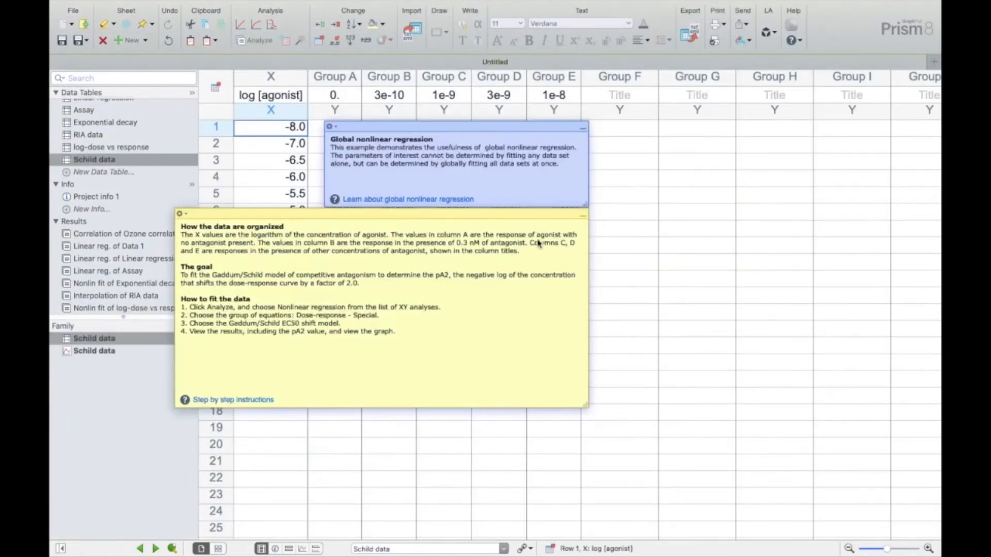
{"action": "left_click_drag", "start_coordinate": [550, 220], "coordinate": [652, 348]}
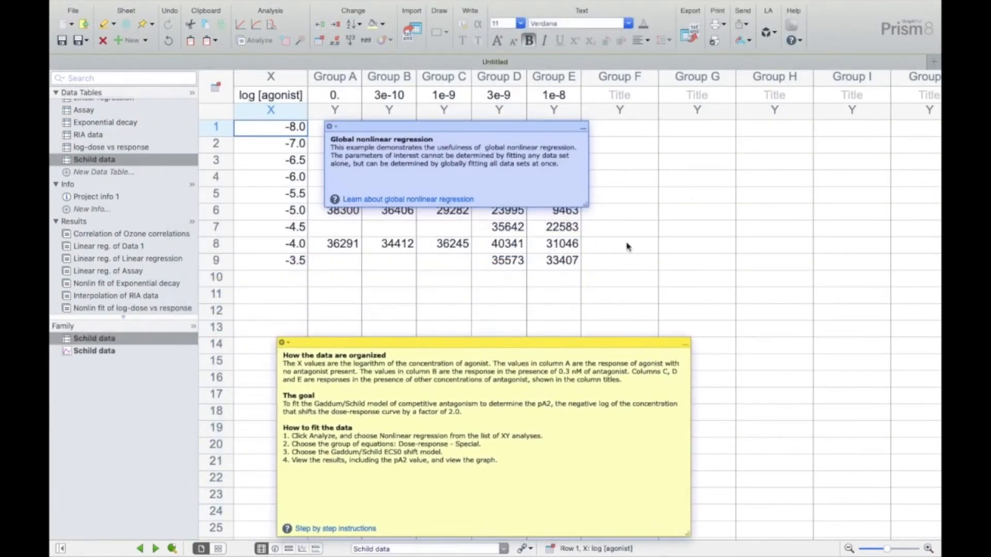
{"action": "left_click_drag", "start_coordinate": [562, 129], "coordinate": [904, 132]}
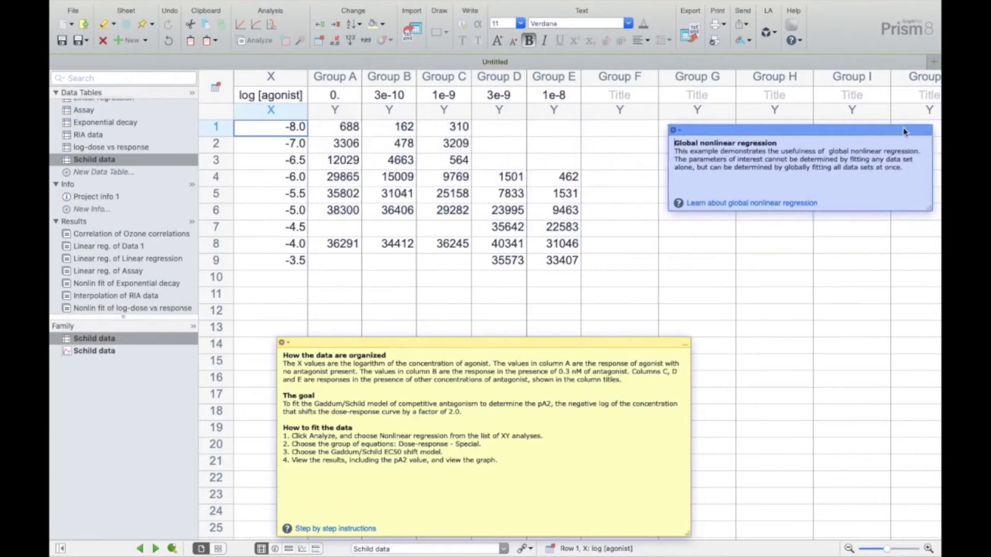
{"action": "left_click_drag", "start_coordinate": [591, 345], "coordinate": [770, 334]}
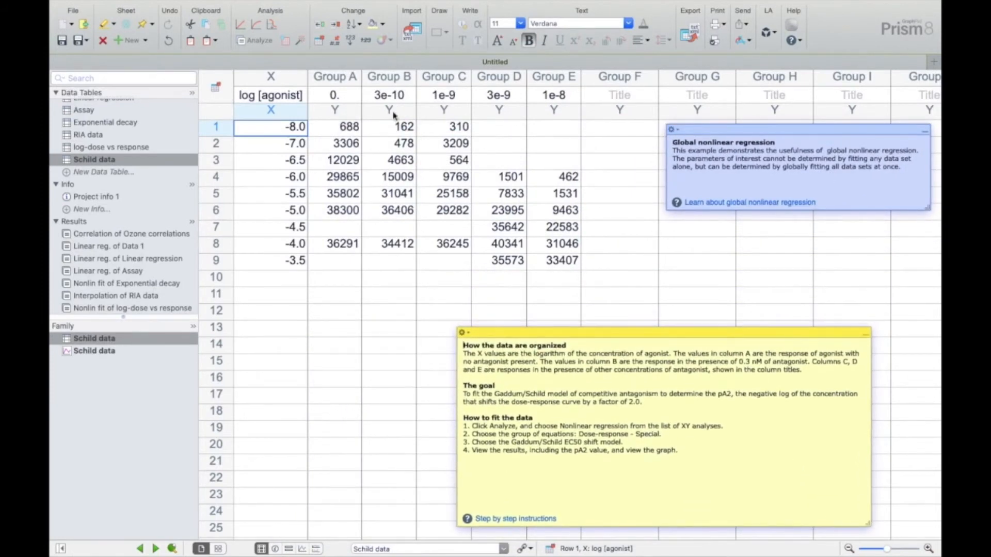
- Examine the Schild data's log [agonist] X column and Groups A through E, and reposition the yellow instructions note
{"action": "left_click", "coordinate": [287, 81]}
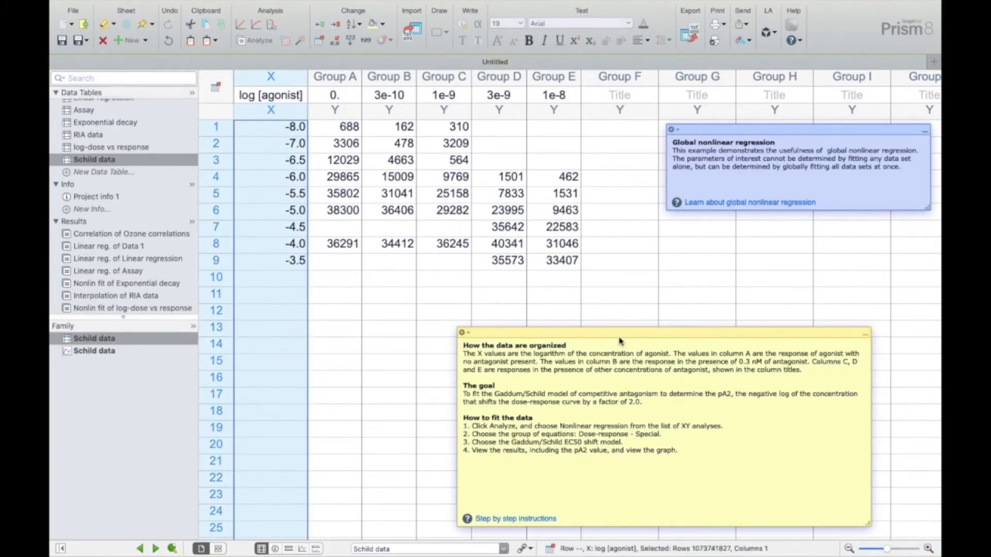
{"action": "left_click_drag", "start_coordinate": [625, 333], "coordinate": [612, 327]}
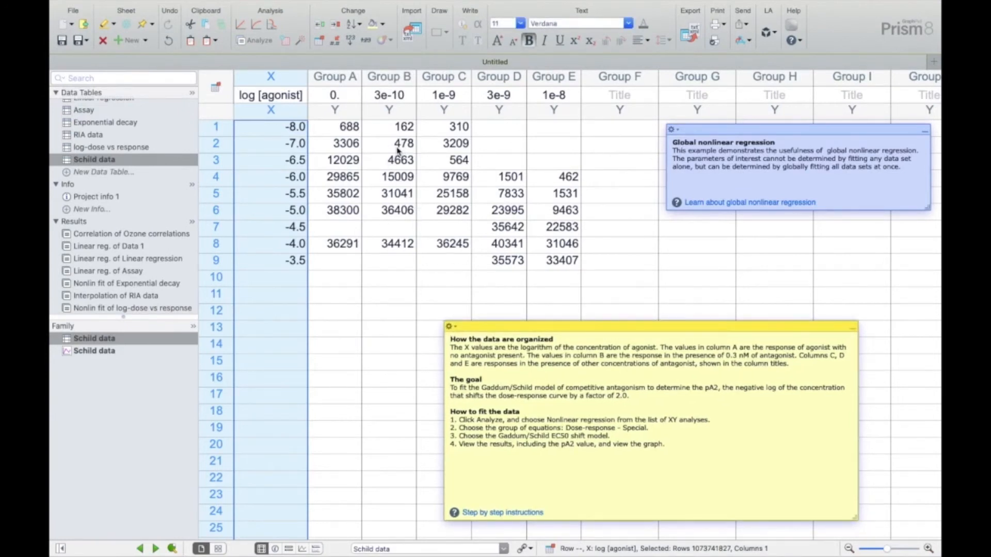
{"action": "left_click", "coordinate": [348, 78]}
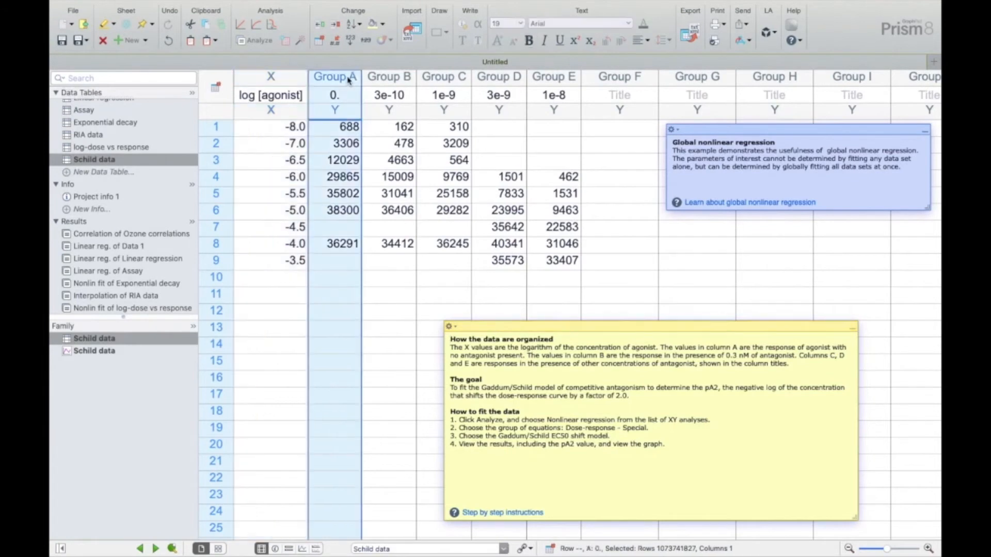
{"action": "left_click", "coordinate": [394, 77]}
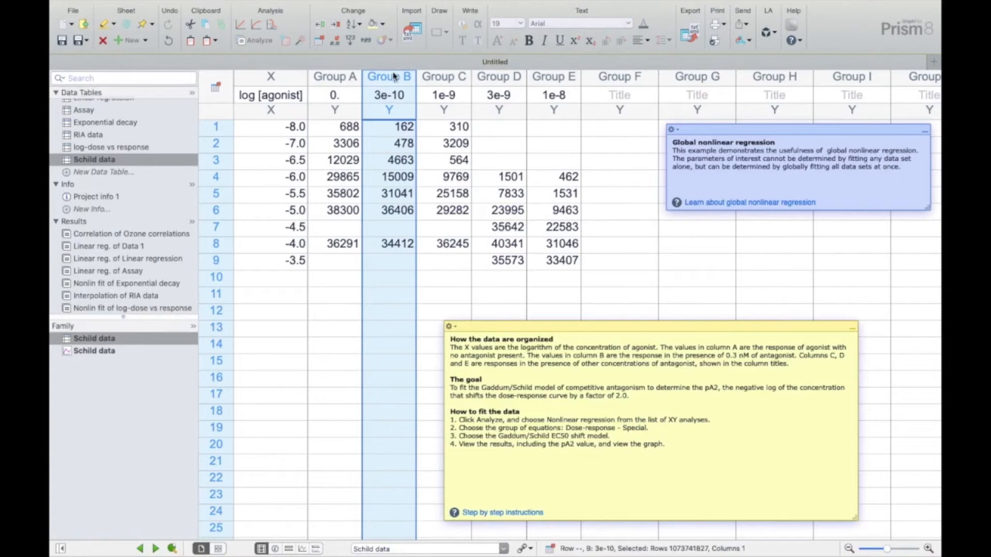
{"action": "left_click", "coordinate": [440, 81]}
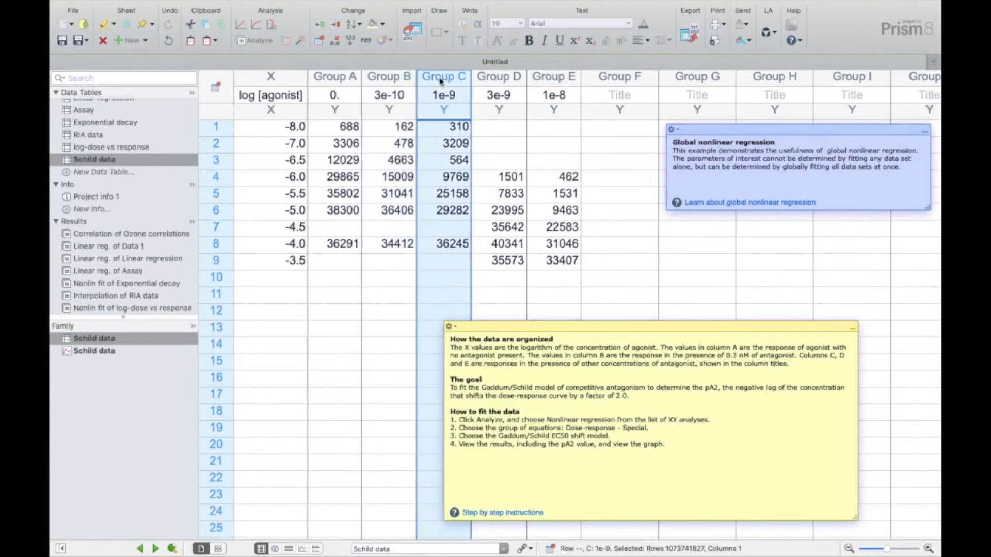
{"action": "left_click", "coordinate": [498, 81]}
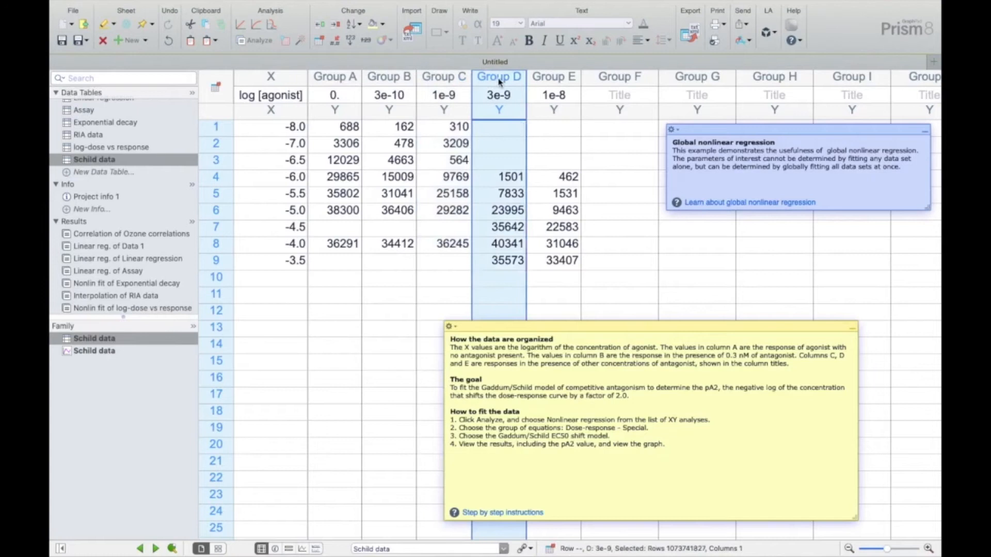
{"action": "left_click", "coordinate": [564, 85]}
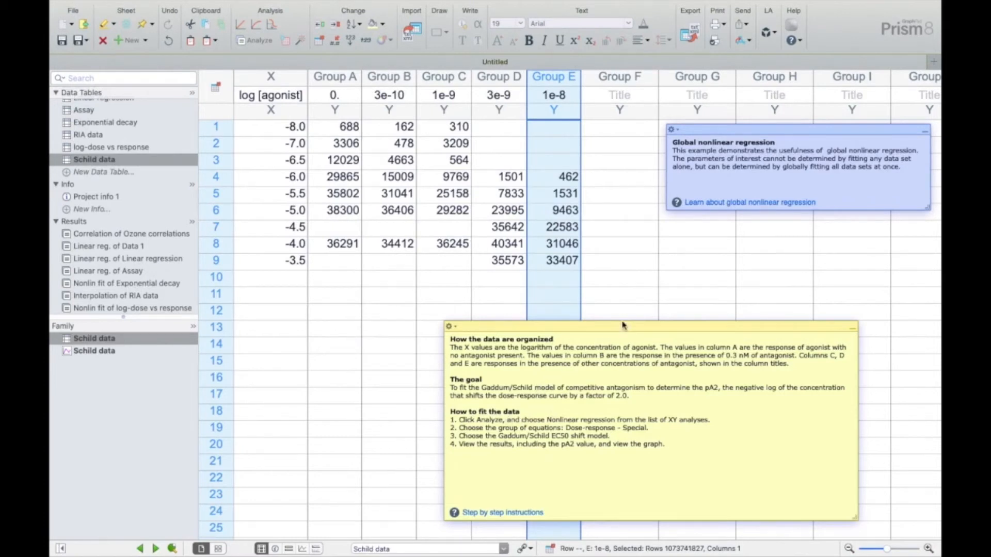
{"action": "left_click_drag", "start_coordinate": [624, 325], "coordinate": [690, 335]}
{"action": "left_click", "coordinate": [586, 415]}
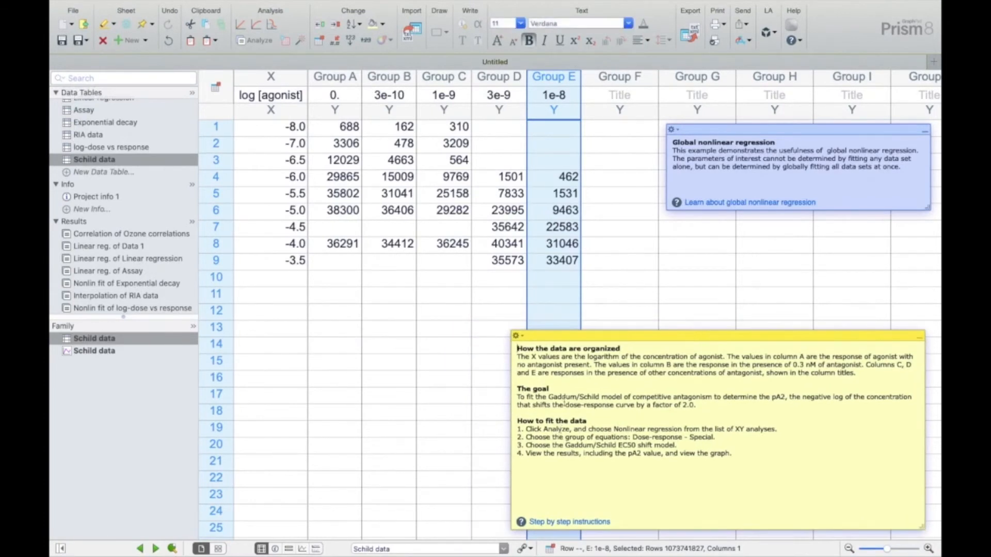
- Run a nonlinear regression on all five data sets with "Gaddum/Schild EC50 shift, X is log(concentration)" and review the best-fit values
{"action": "left_click", "coordinate": [266, 45]}
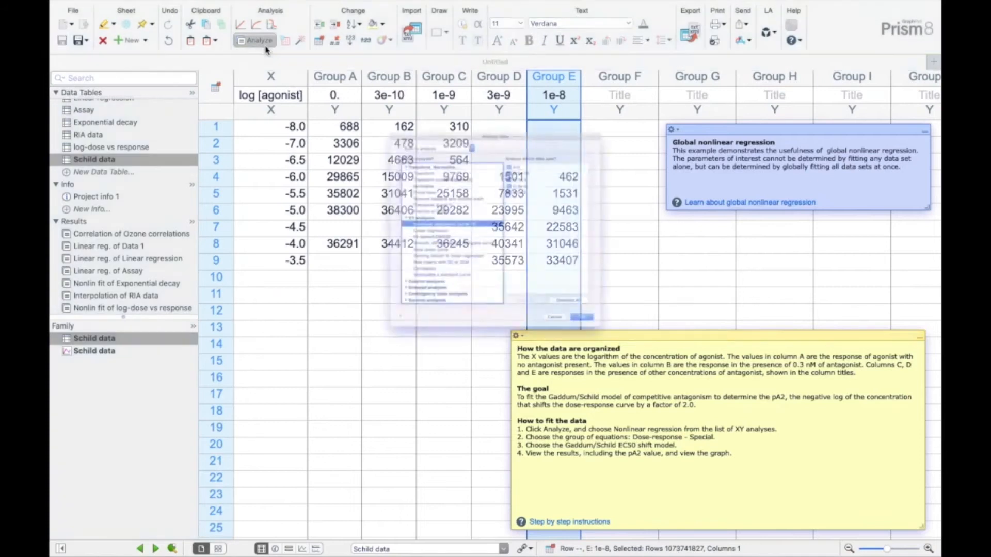
{"action": "left_click_drag", "start_coordinate": [498, 58], "coordinate": [279, 54]}
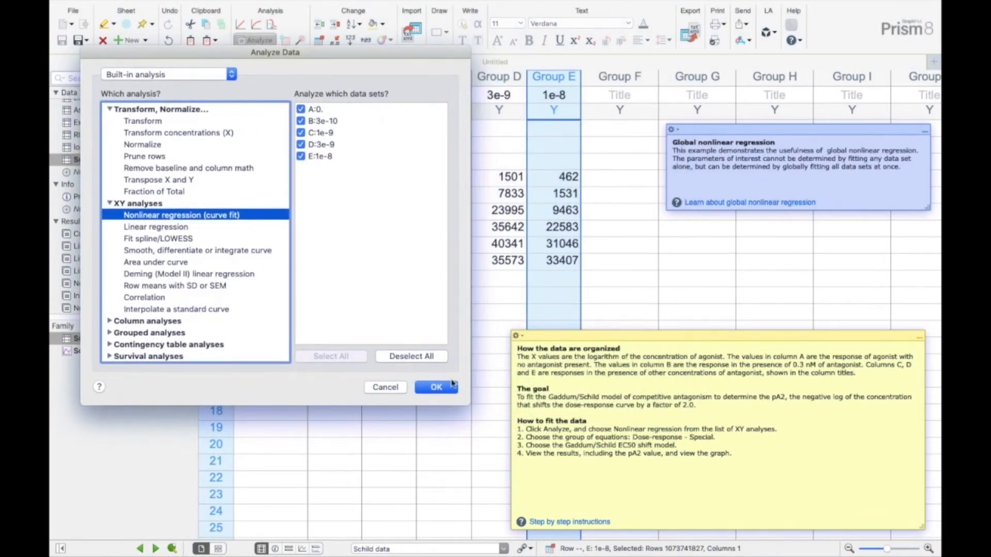
{"action": "left_click", "coordinate": [436, 387]}
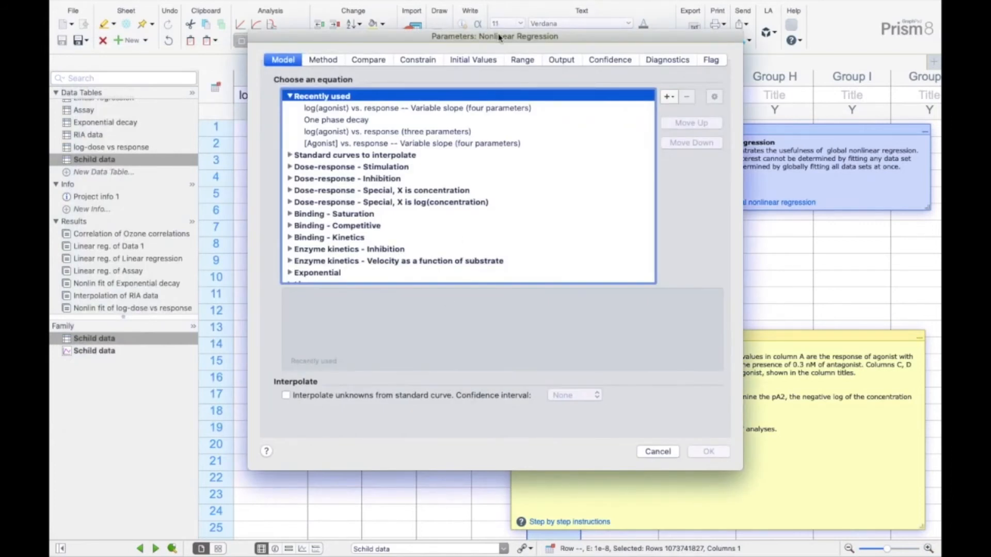
{"action": "left_click_drag", "start_coordinate": [498, 36], "coordinate": [272, 51]}
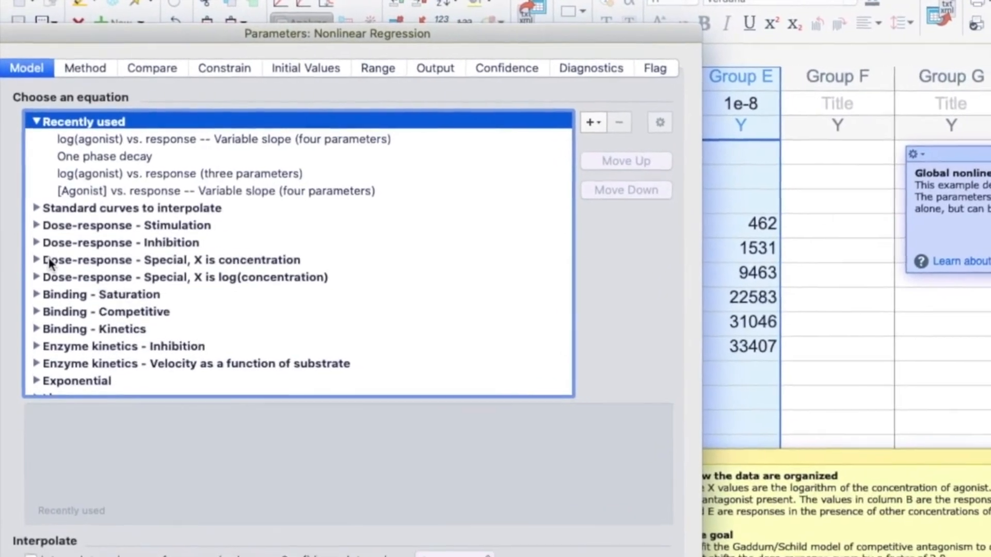
{"action": "double_click", "coordinate": [56, 277]}
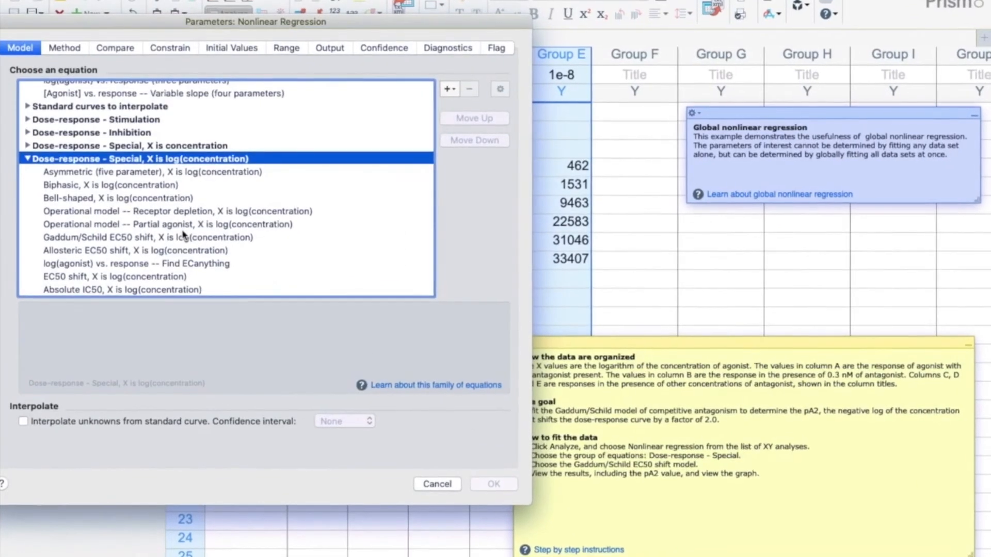
{"action": "scroll", "coordinate": [243, 255], "scroll_direction": "down", "scroll_amount": 3}
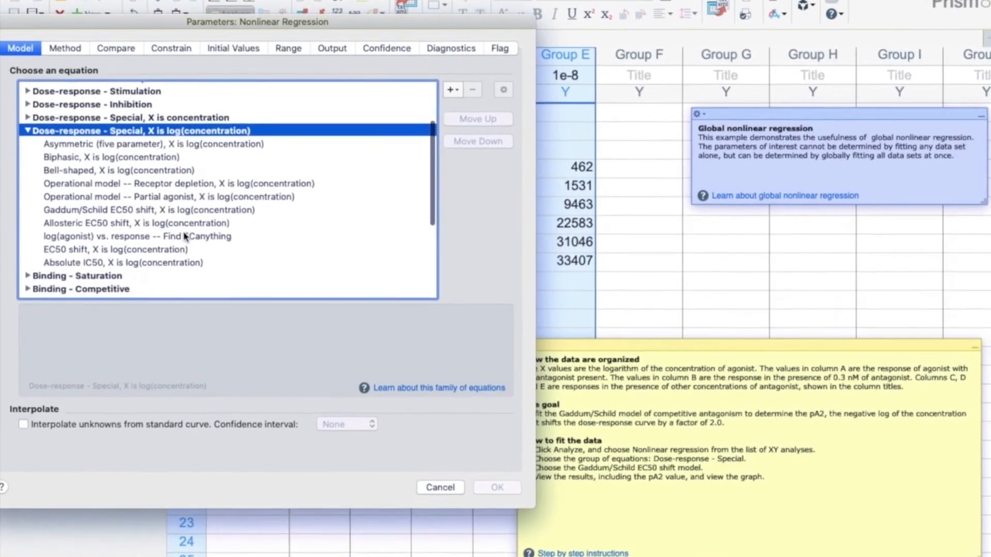
{"action": "scroll", "coordinate": [190, 222], "scroll_direction": "up", "scroll_amount": 1}
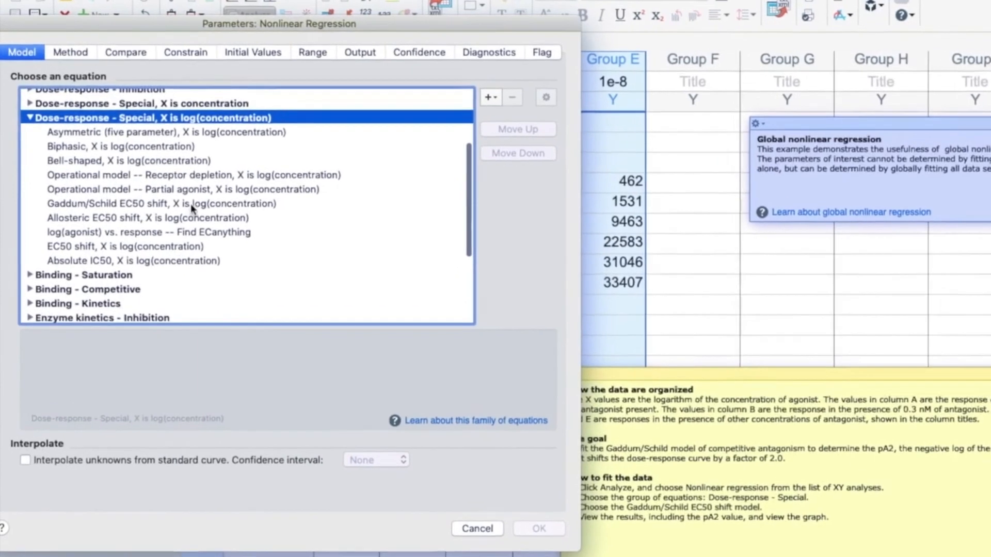
{"action": "left_click", "coordinate": [191, 200]}
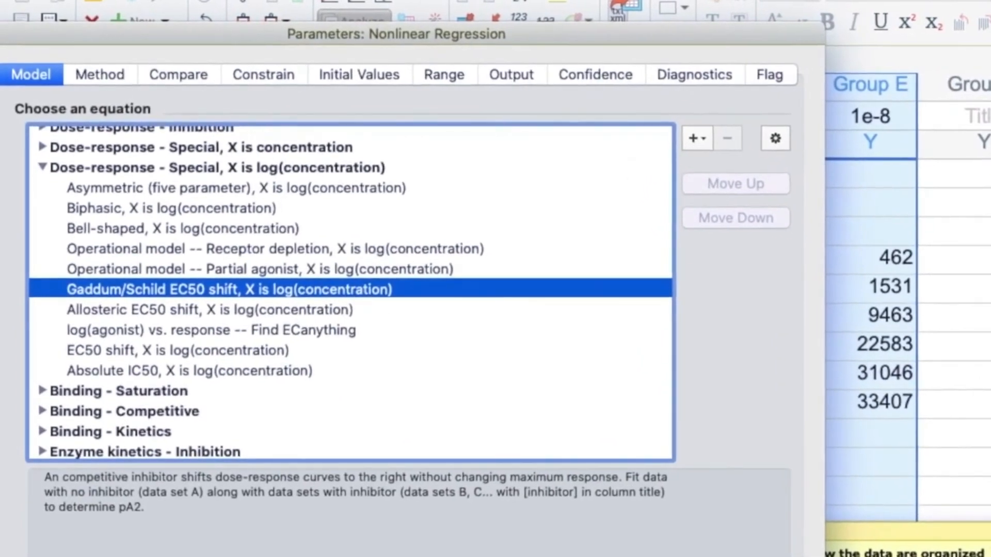
{"action": "left_click", "coordinate": [484, 462]}
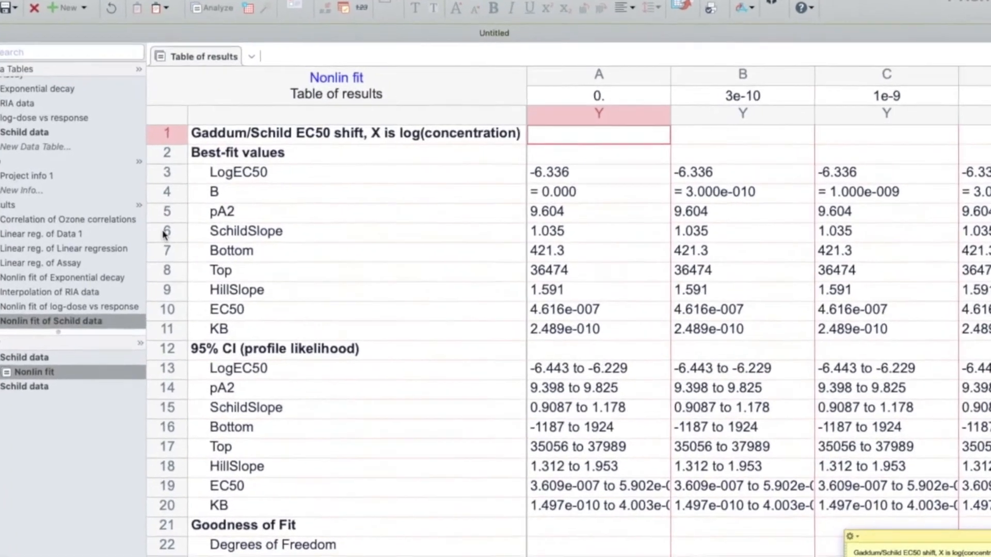
{"action": "left_click", "coordinate": [216, 231]}
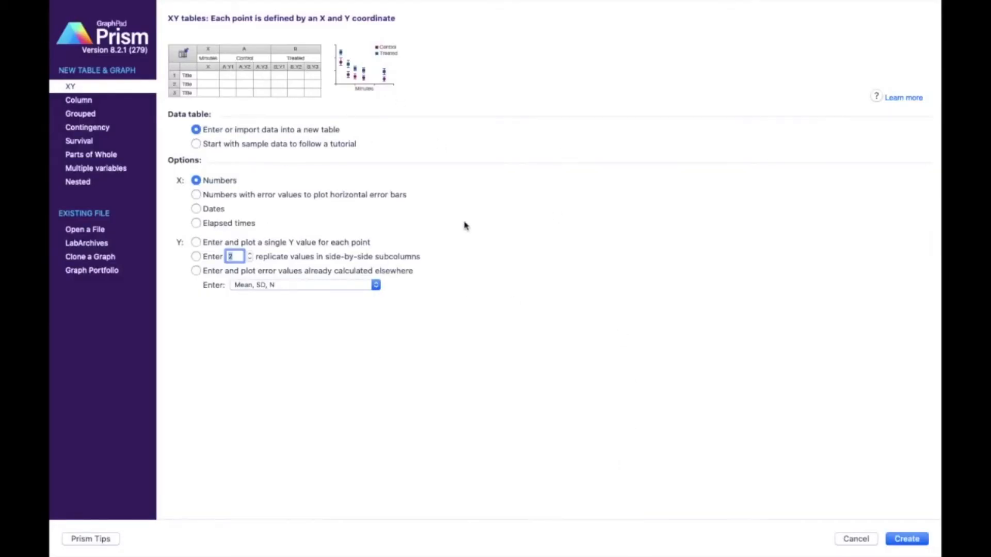
- Create a Column table from the "t test - Unpaired" tutorial data set and move the note away from the data
{"action": "left_click", "coordinate": [76, 101]}
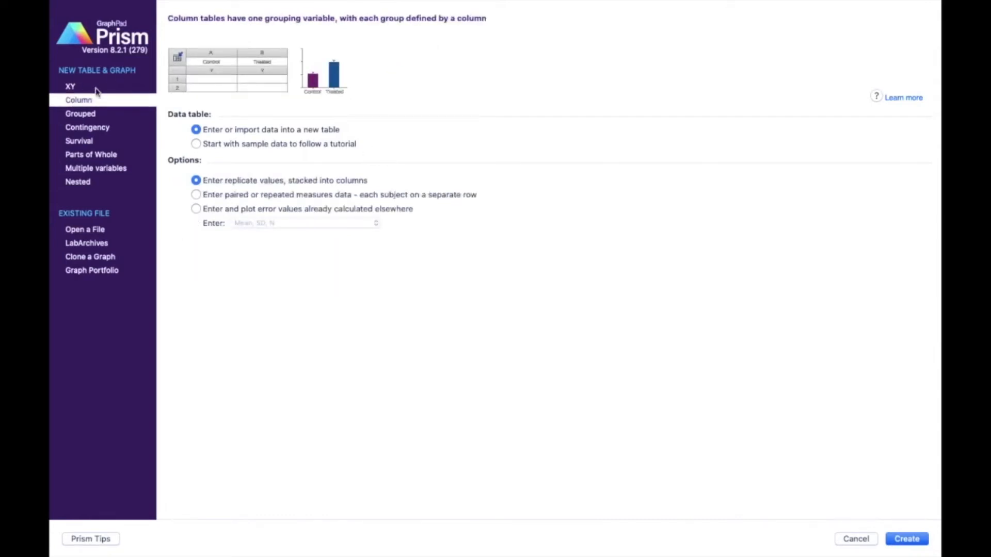
{"action": "left_click", "coordinate": [196, 144]}
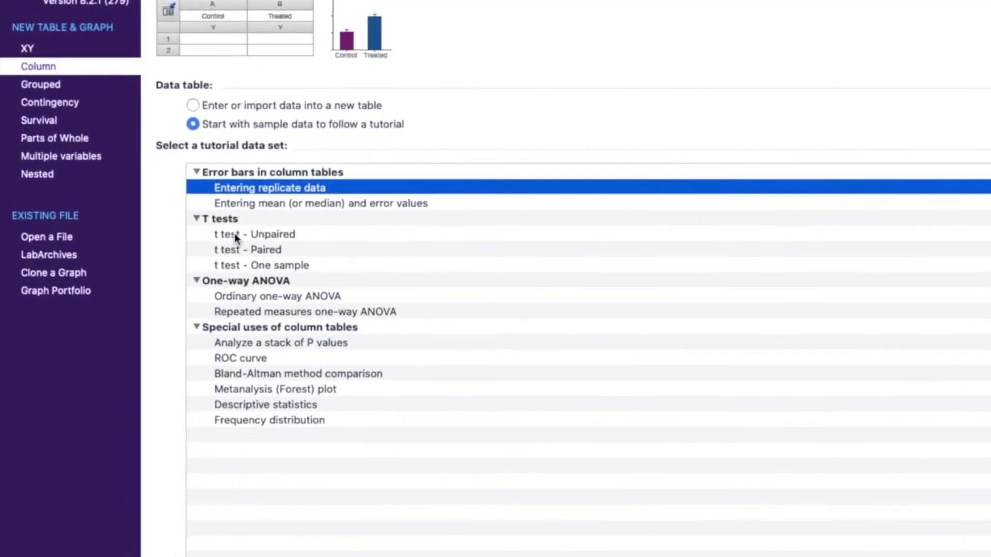
{"action": "left_click", "coordinate": [229, 229]}
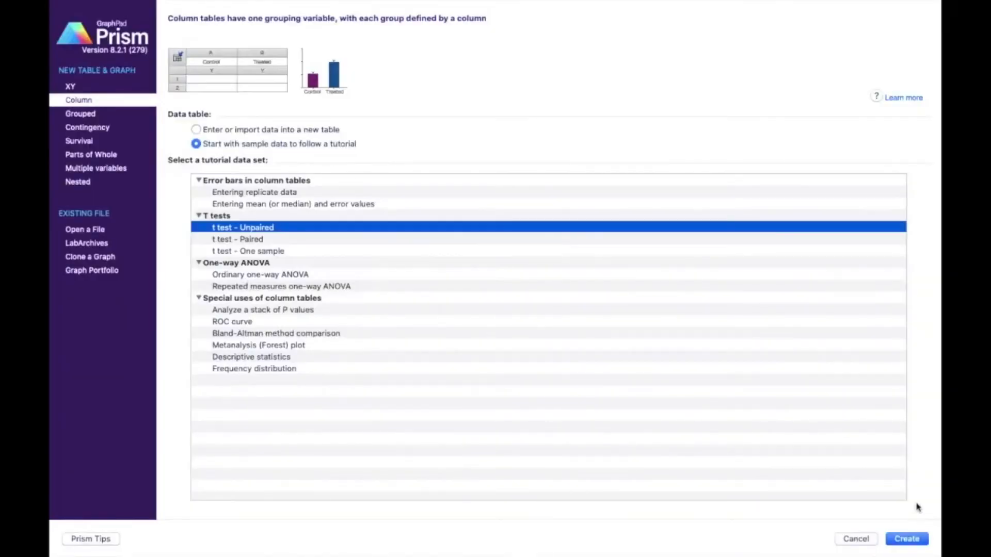
{"action": "left_click", "coordinate": [910, 539]}
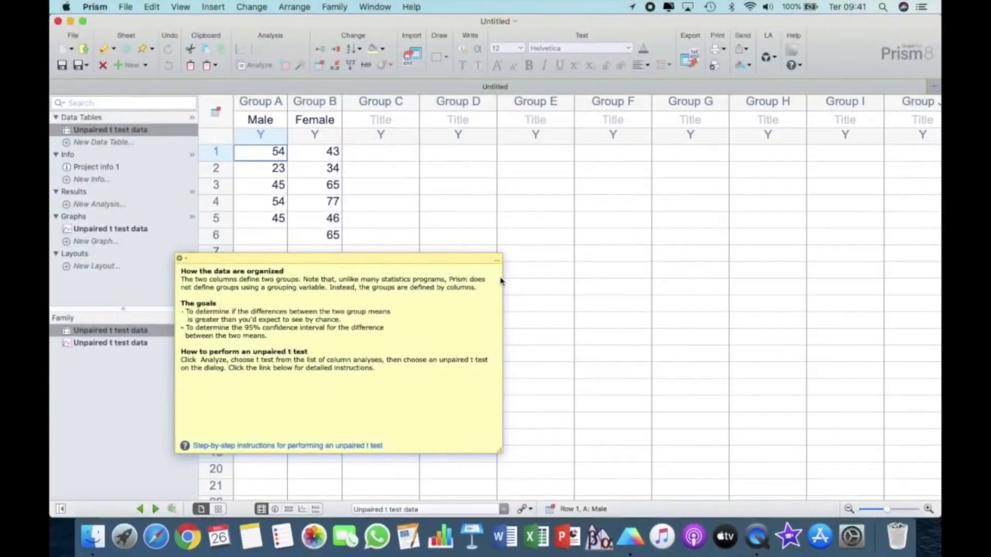
{"action": "left_click_drag", "start_coordinate": [467, 259], "coordinate": [785, 207]}
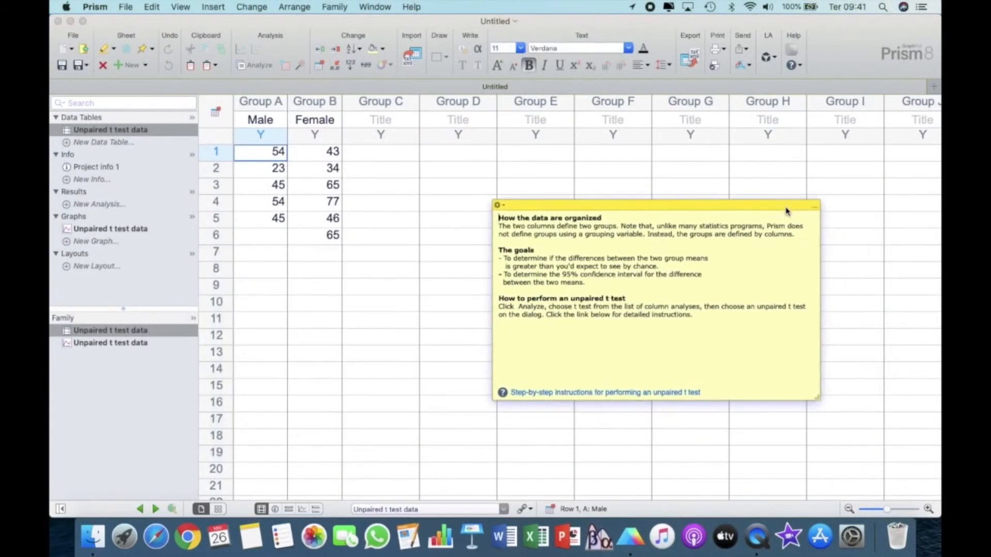
- Examine the Male and Female data columns of the unpaired t test table
{"action": "left_click", "coordinate": [271, 107]}
{"action": "left_click", "coordinate": [310, 105]}
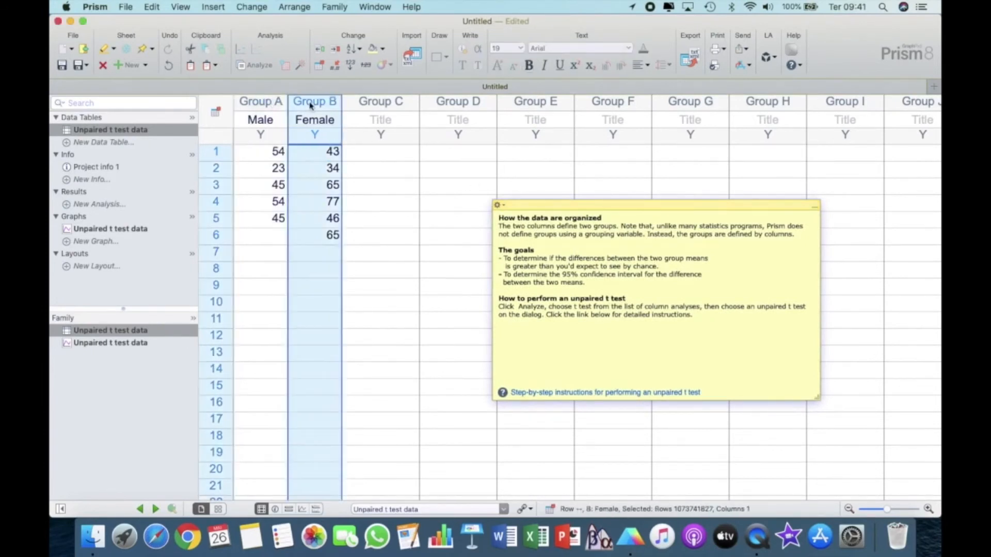
{"action": "left_click", "coordinate": [264, 107]}
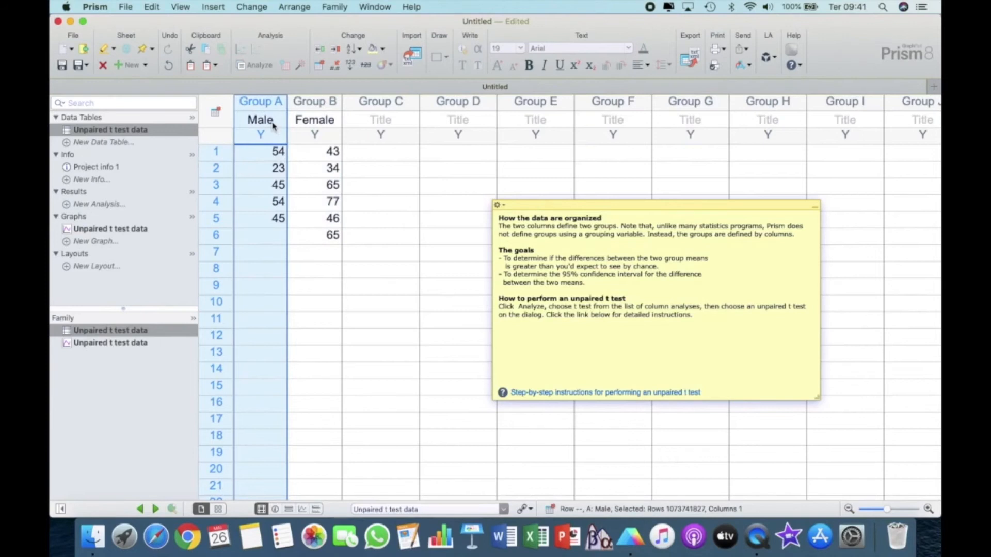
{"action": "left_click", "coordinate": [320, 100]}
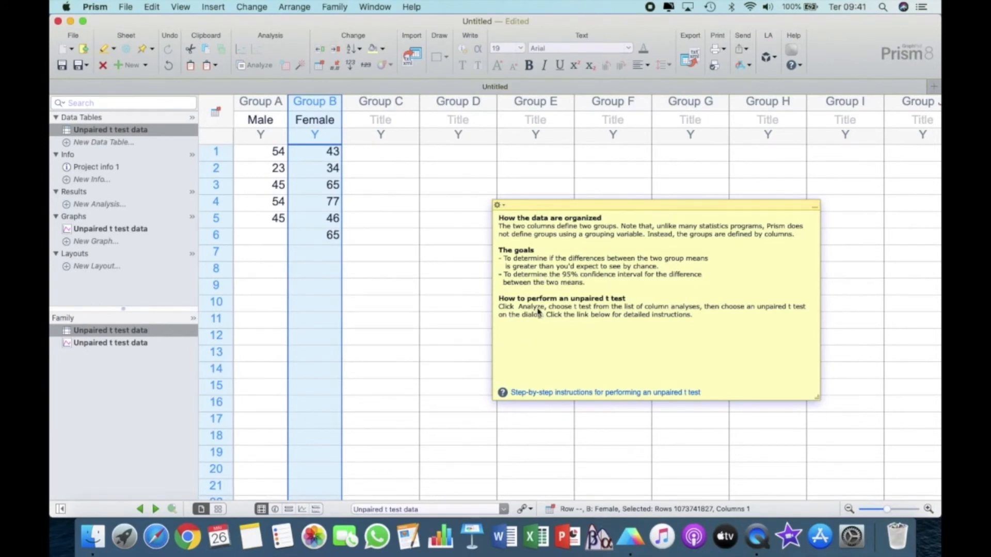
- Run an unpaired parametric t test on the Male and Female data sets, assuming both populations have the same SD
{"action": "left_click", "coordinate": [255, 65]}
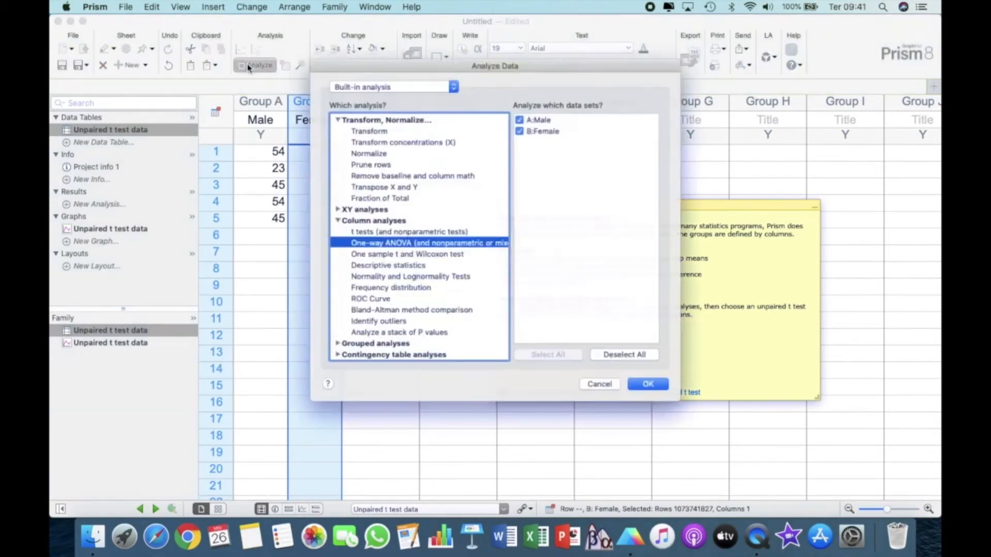
{"action": "left_click_drag", "start_coordinate": [439, 38], "coordinate": [253, 38]}
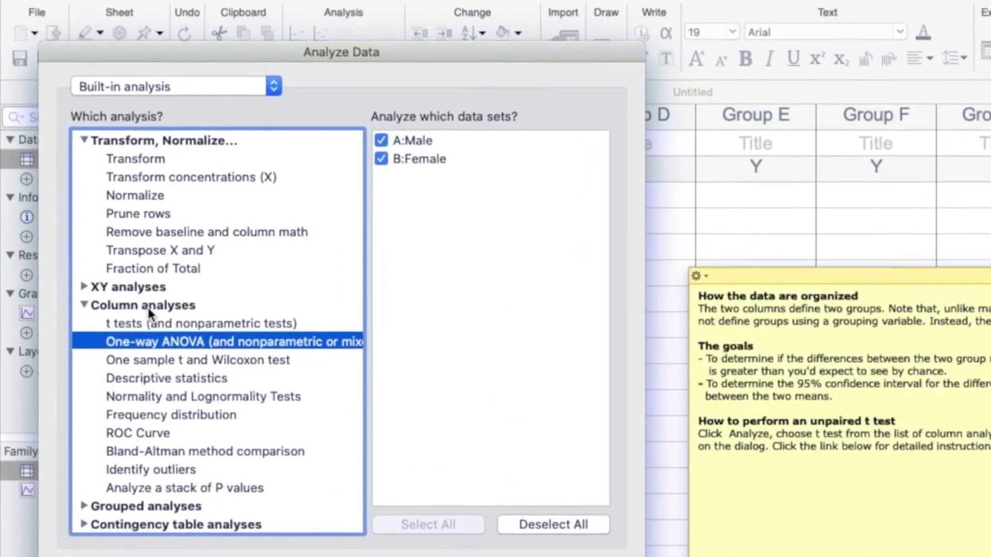
{"action": "left_click", "coordinate": [149, 308]}
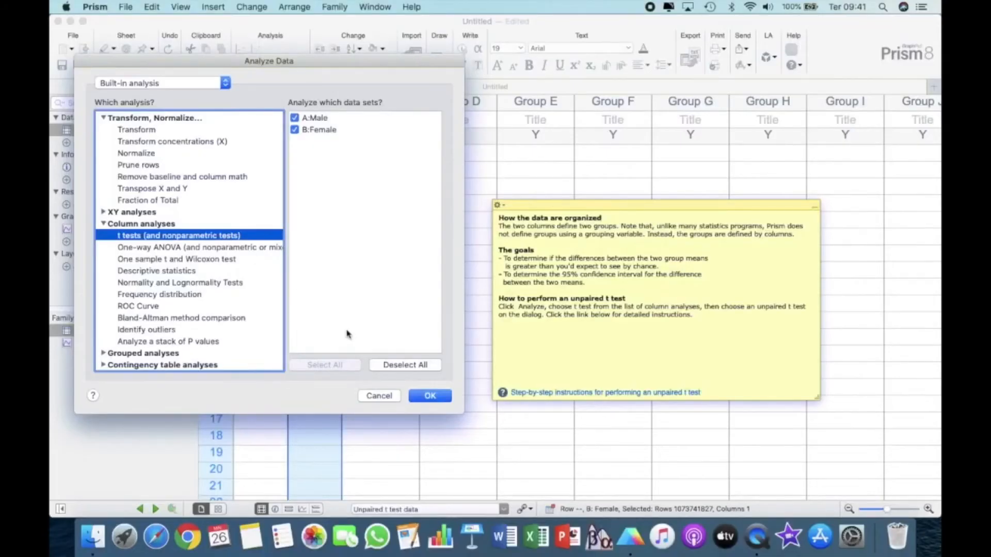
{"action": "left_click", "coordinate": [431, 397]}
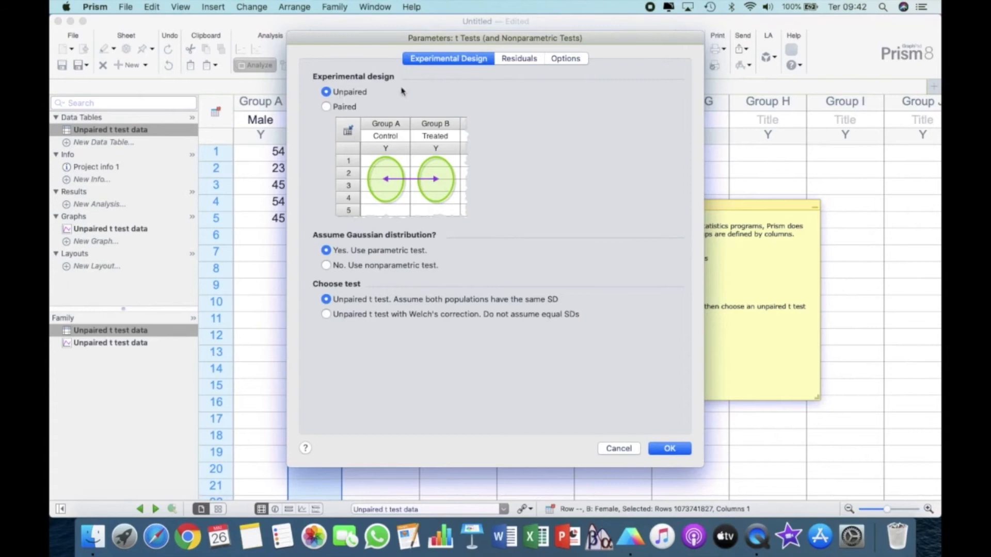
{"action": "key", "text": "Return"}
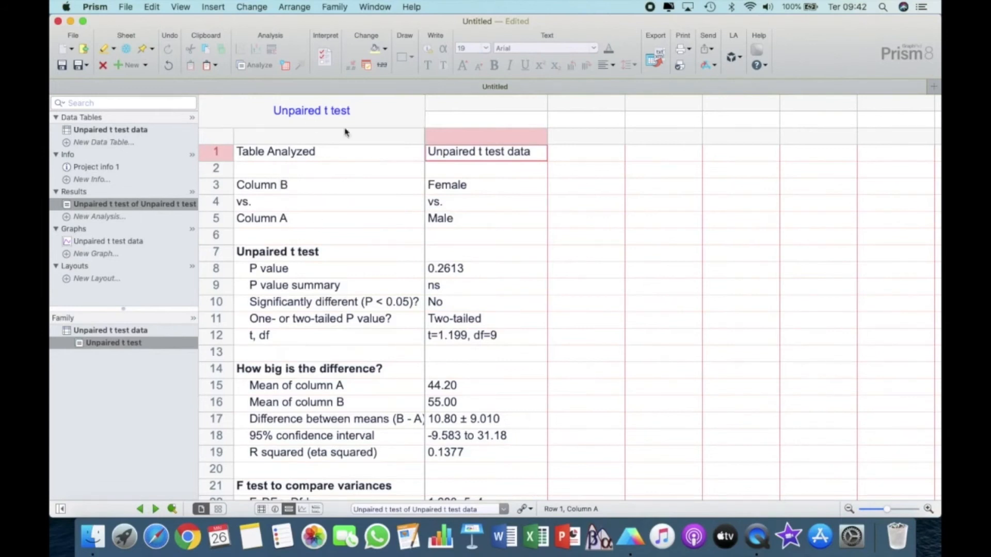
- Review the P value and the "Significantly different (P < 0.05)?" row in the unpaired t test results
{"action": "scroll", "coordinate": [317, 254], "scroll_direction": "down", "scroll_amount": 5}
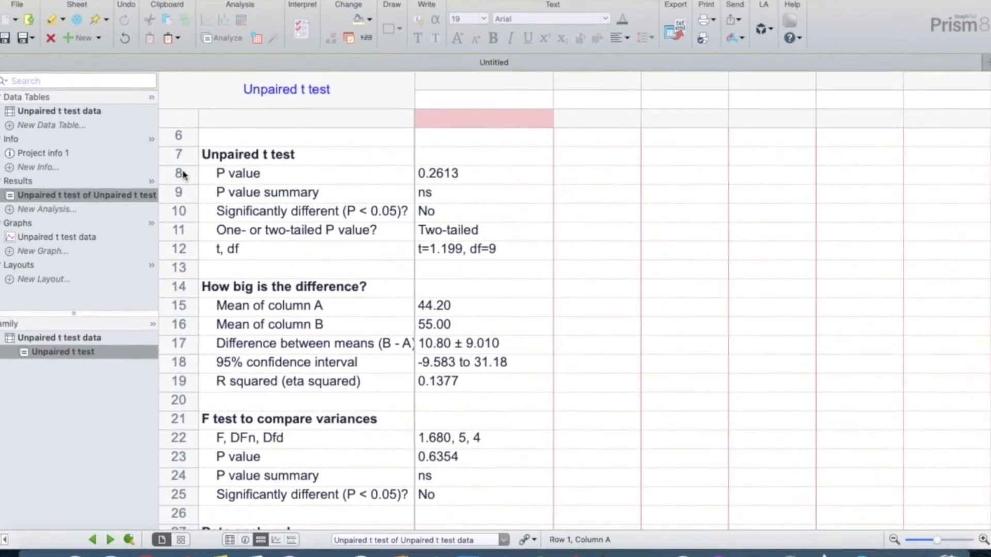
{"action": "left_click", "coordinate": [217, 185]}
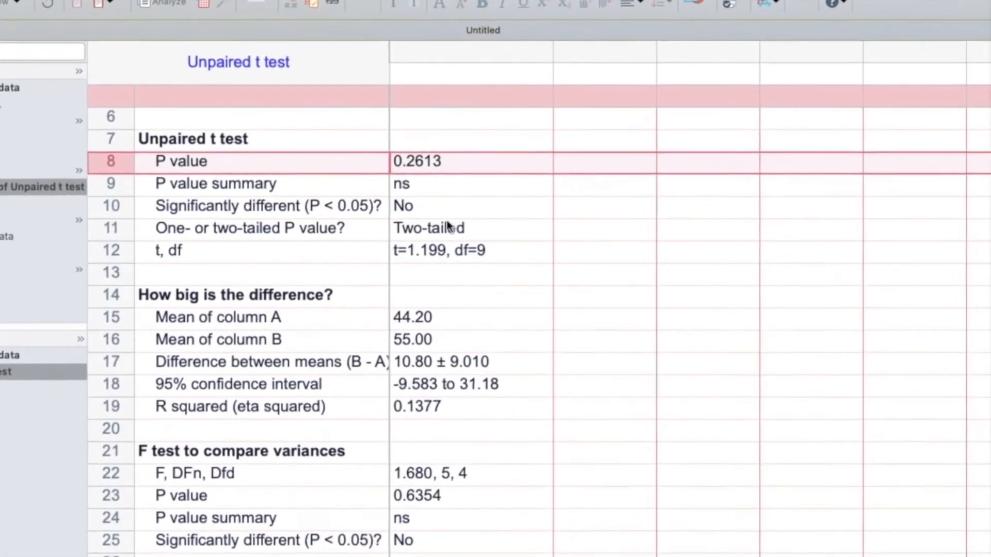
{"action": "left_click", "coordinate": [100, 205]}
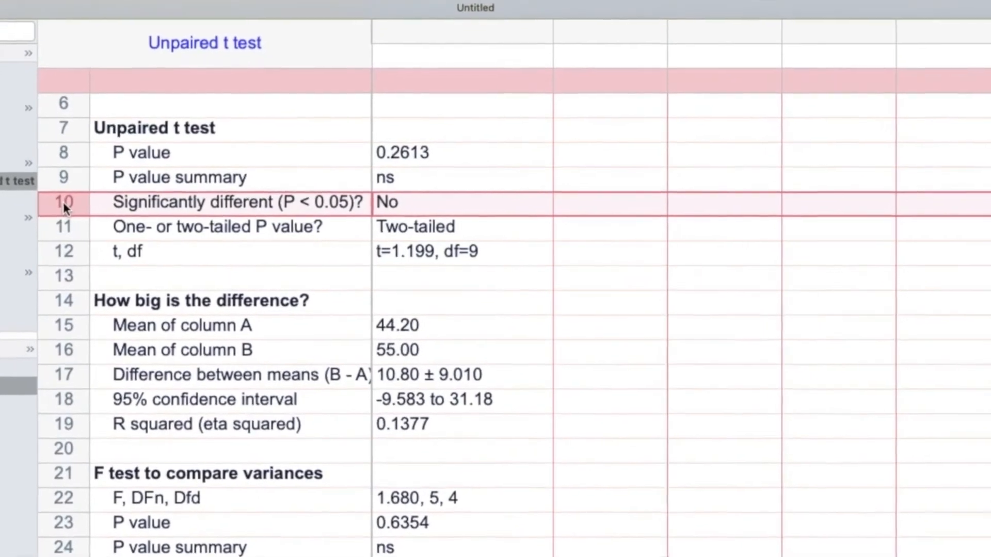
{"action": "scroll", "coordinate": [26, 197], "scroll_direction": "up", "scroll_amount": 2}
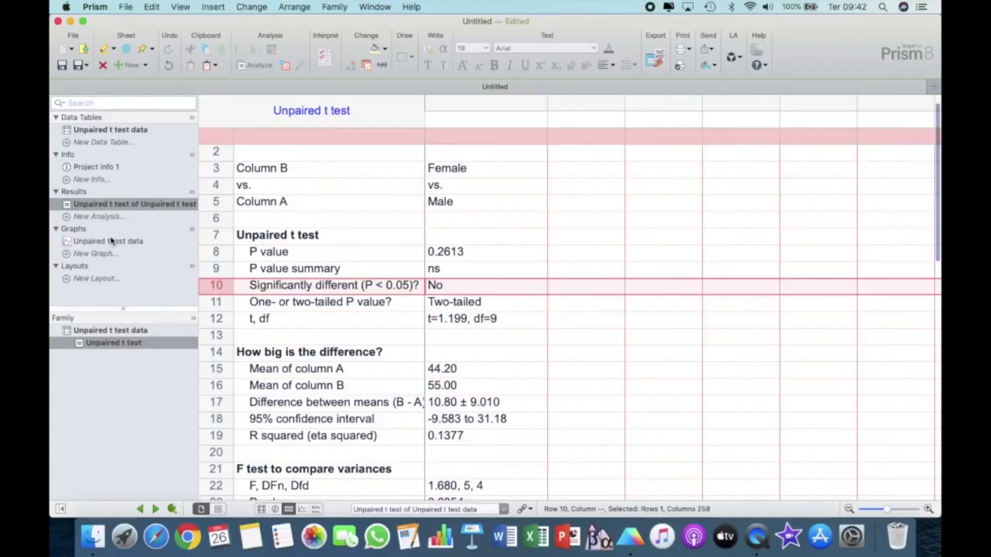
- Plot the unpaired t test data as a mean/median & error column bar graph showing Mean with SD
{"action": "left_click", "coordinate": [112, 241]}
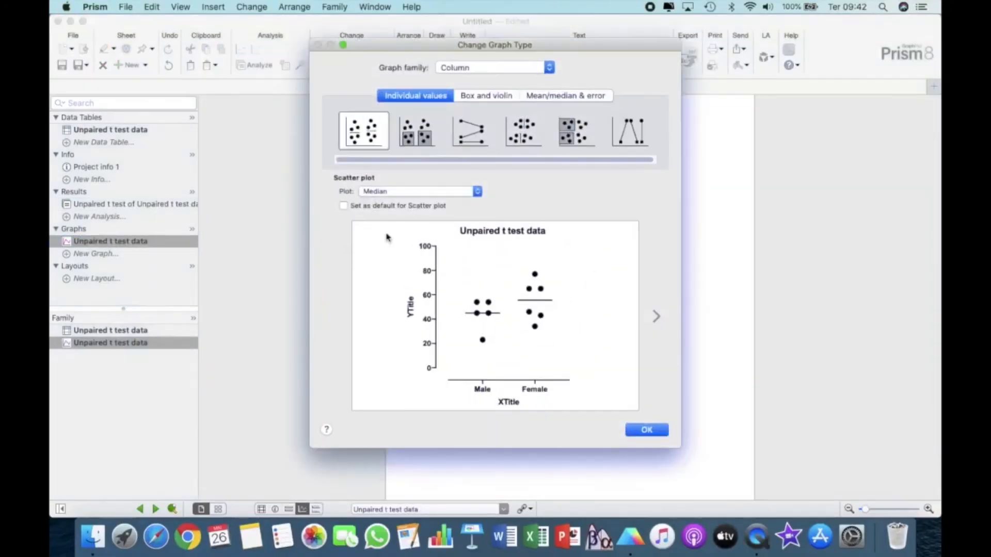
{"action": "left_click", "coordinate": [477, 191]}
{"action": "left_click", "coordinate": [469, 147]}
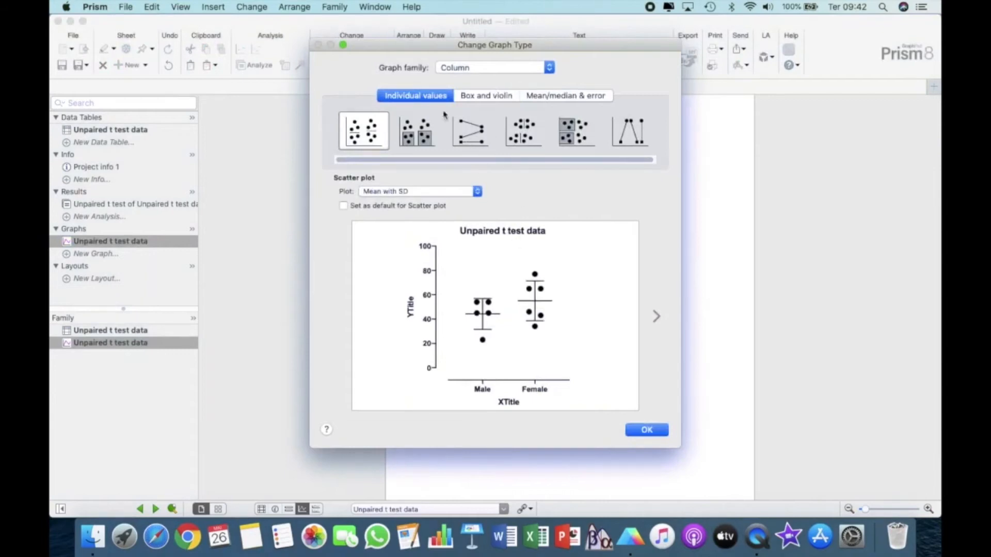
{"action": "left_click", "coordinate": [475, 96]}
{"action": "left_click", "coordinate": [555, 96]}
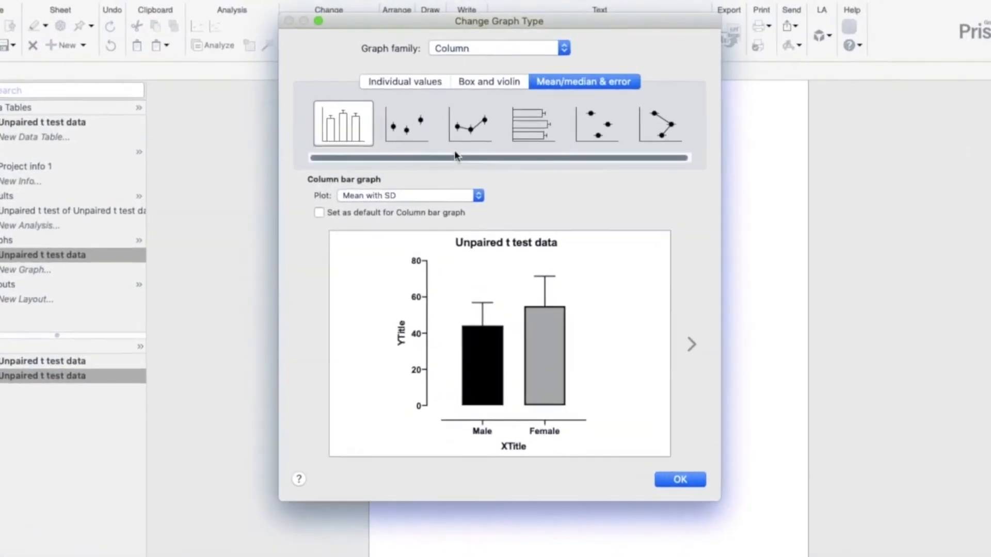
{"action": "left_click", "coordinate": [375, 195]}
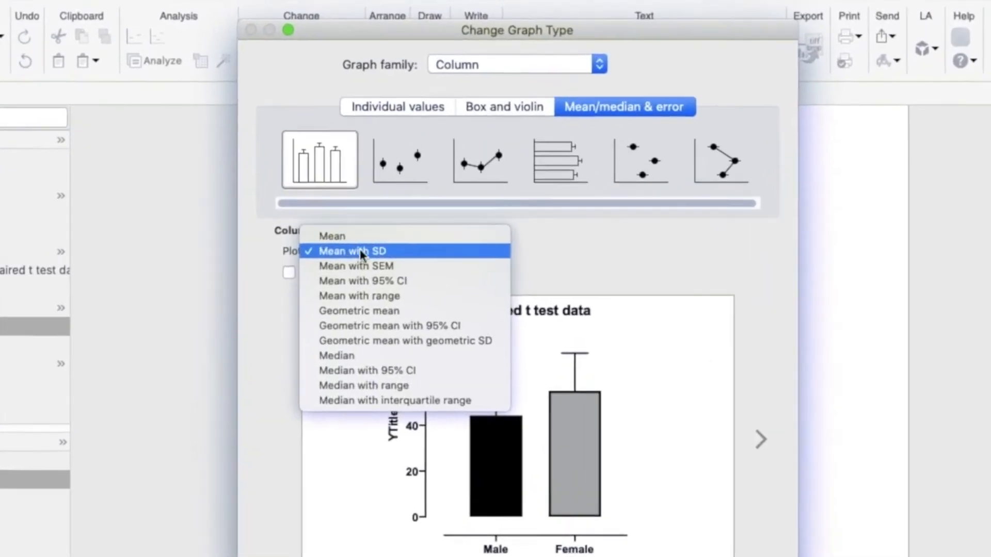
{"action": "left_click", "coordinate": [360, 250]}
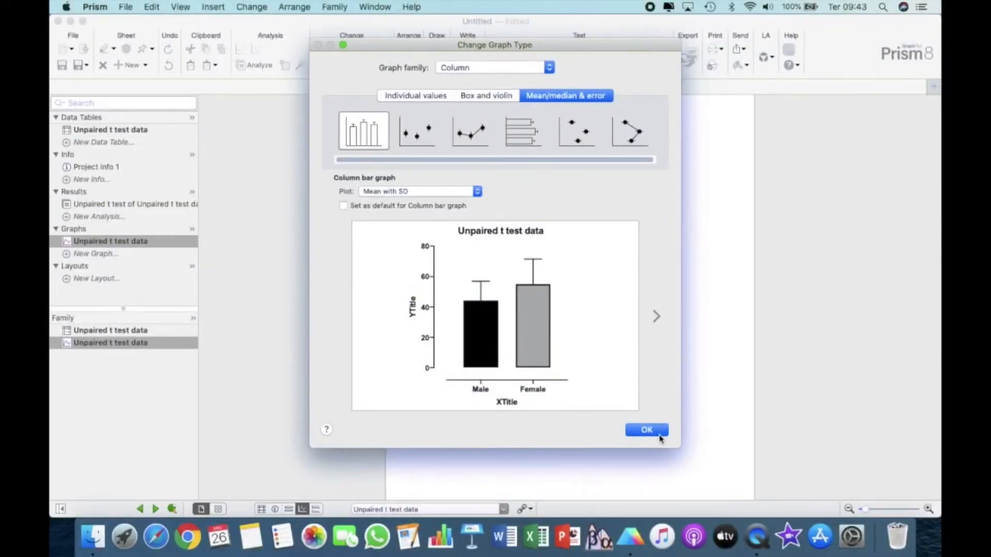
{"action": "left_click", "coordinate": [652, 430]}
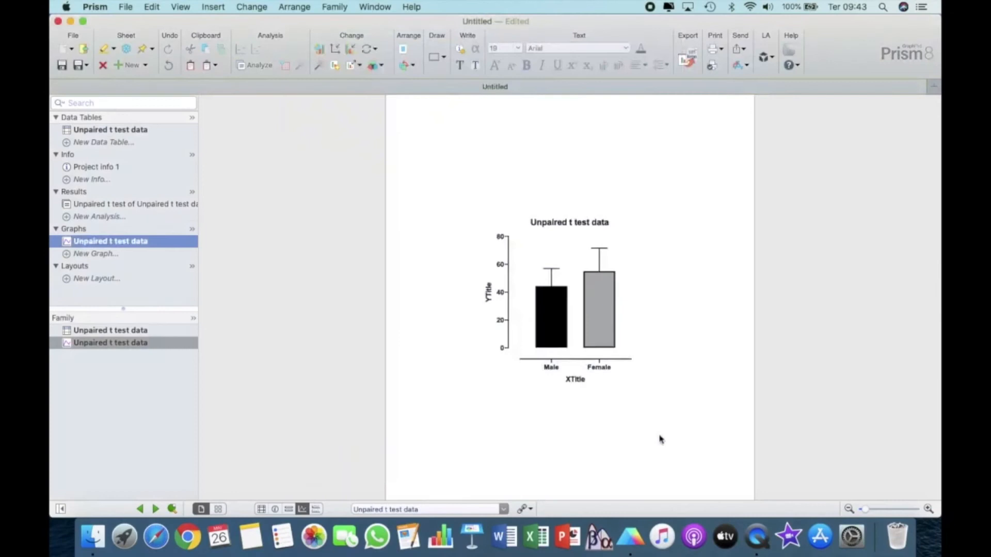
{"action": "scroll", "coordinate": [589, 360], "scroll_direction": "up", "scroll_amount": 5}
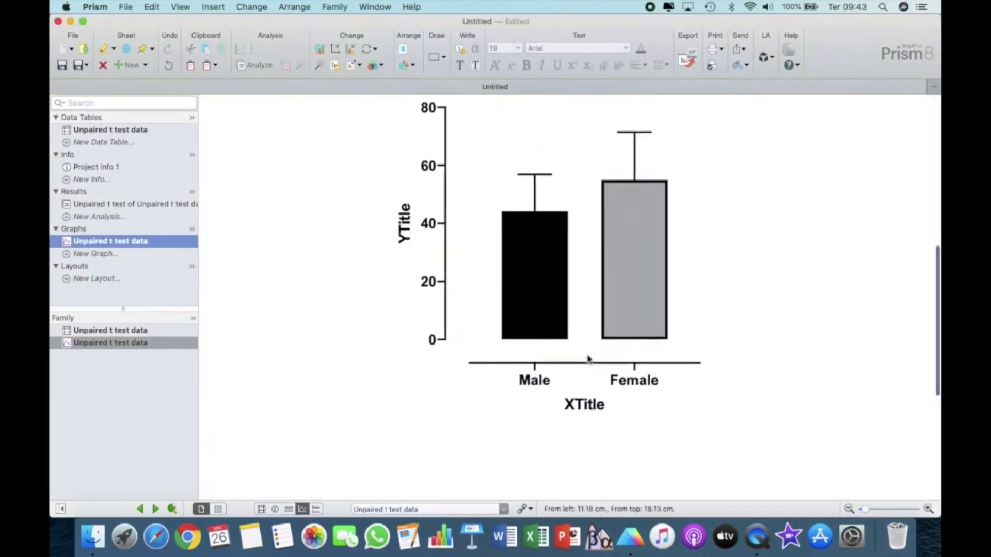
{"action": "scroll", "coordinate": [588, 360], "scroll_direction": "up", "scroll_amount": 2}
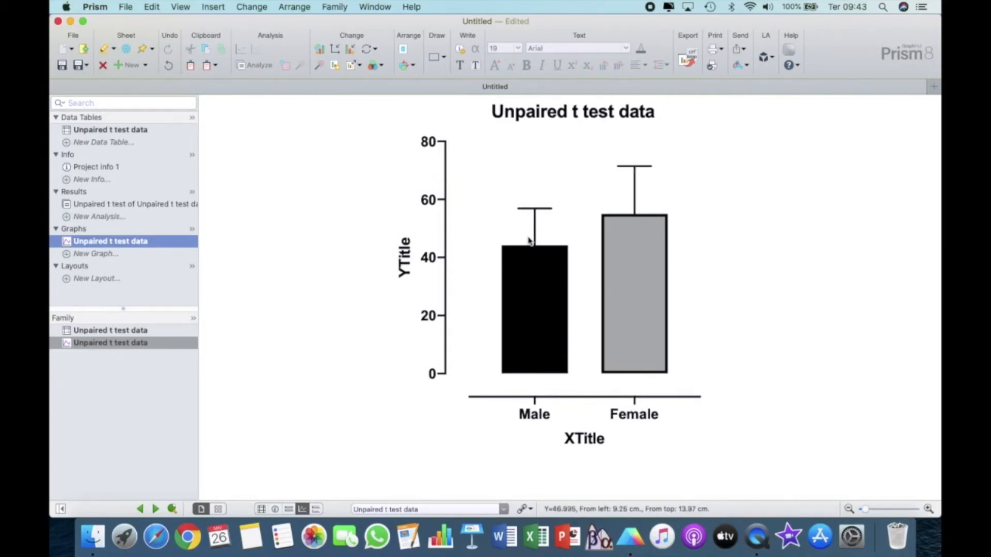
- Create a Column table from the "t test - Paired" tutorial data set and move its note away from the data
{"action": "left_click", "coordinate": [127, 148]}
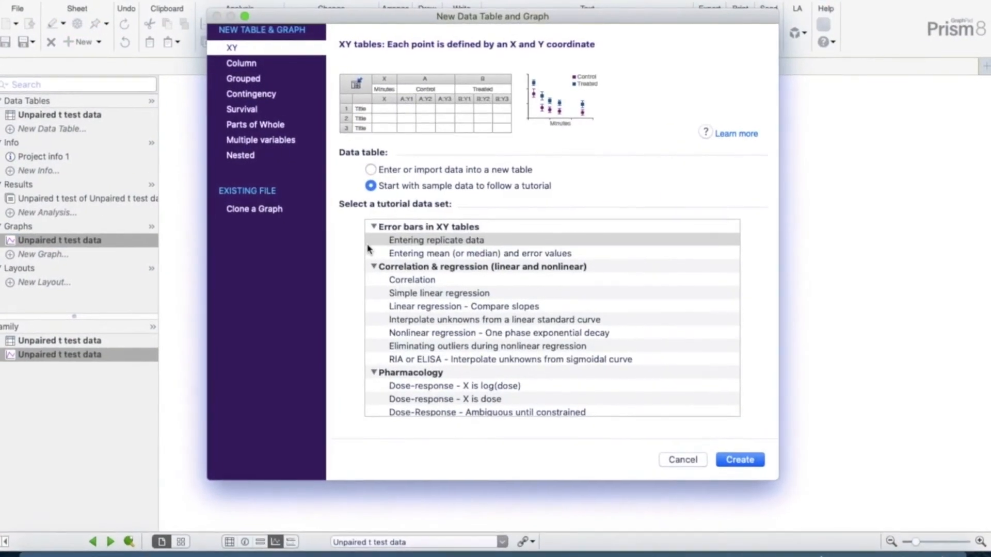
{"action": "left_click", "coordinate": [241, 63]}
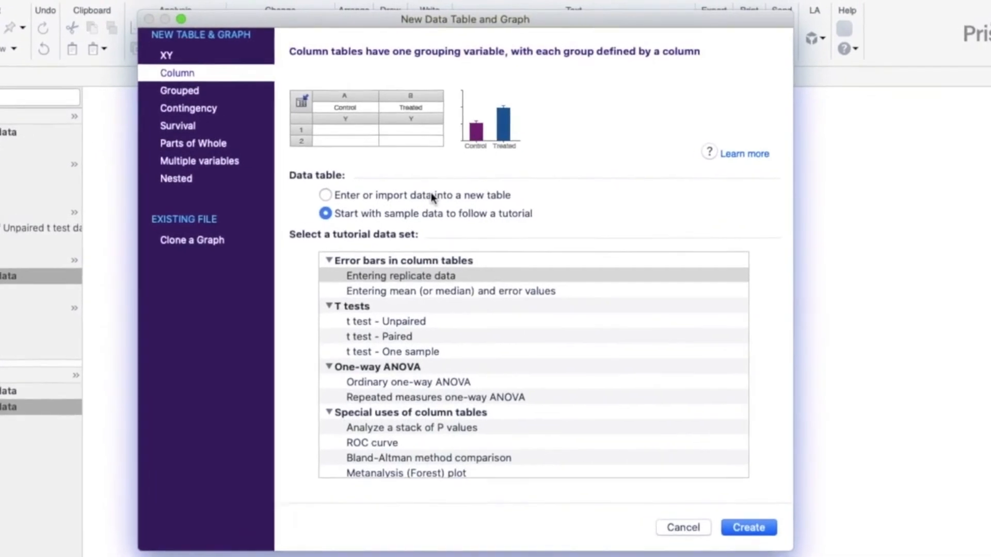
{"action": "left_click", "coordinate": [399, 338]}
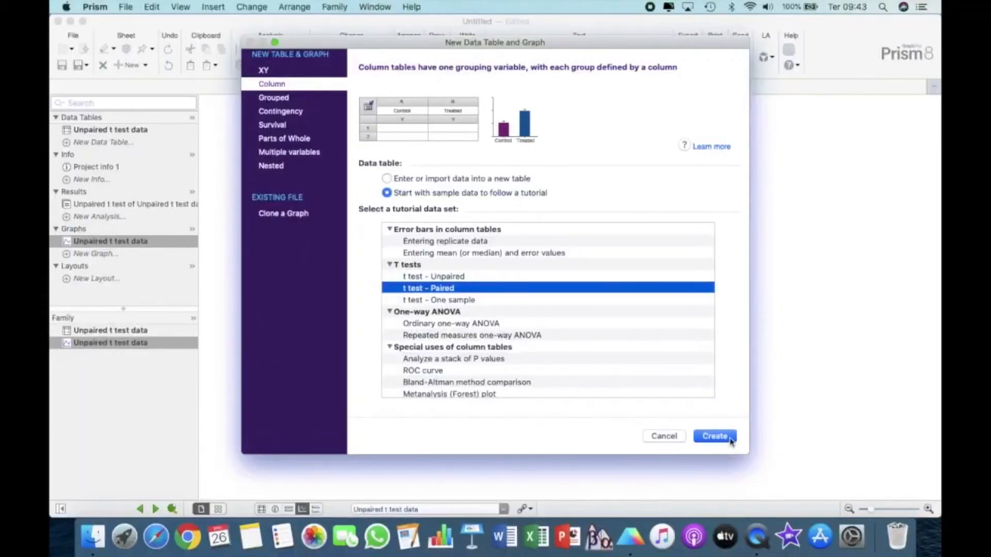
{"action": "left_click", "coordinate": [729, 442]}
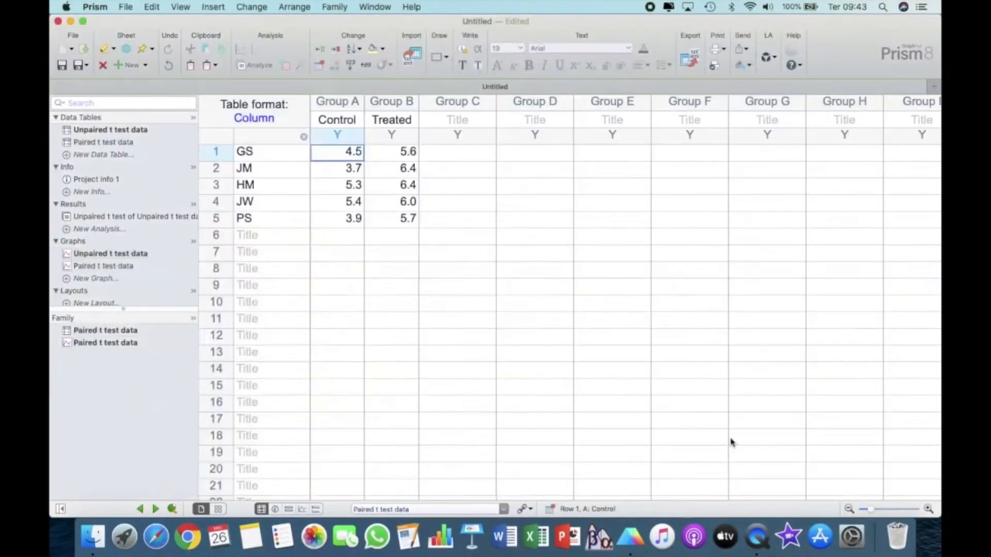
{"action": "left_click_drag", "start_coordinate": [486, 268], "coordinate": [849, 176]}
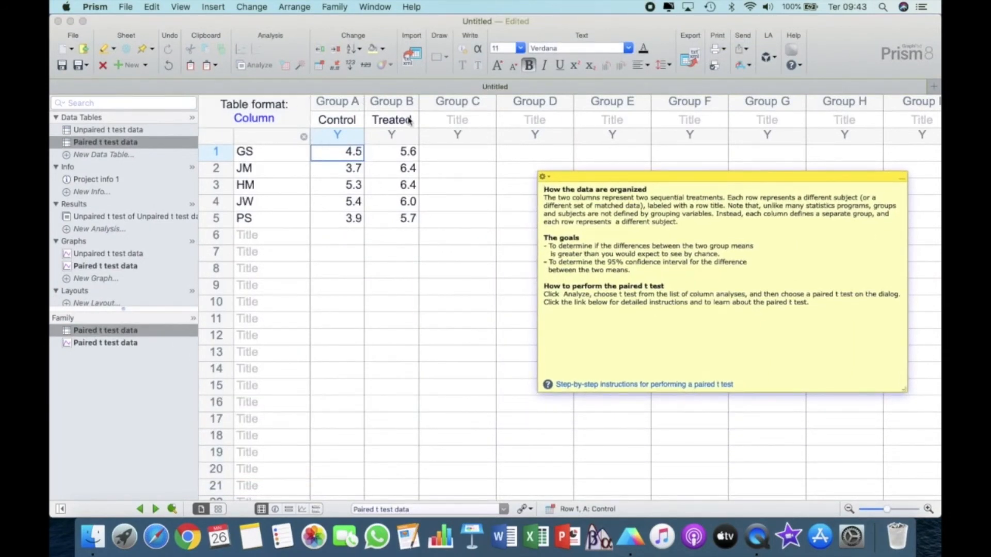
- Examine the Control and Treated columns and the five matched subject rows of the paired t test table
{"action": "left_click", "coordinate": [348, 102]}
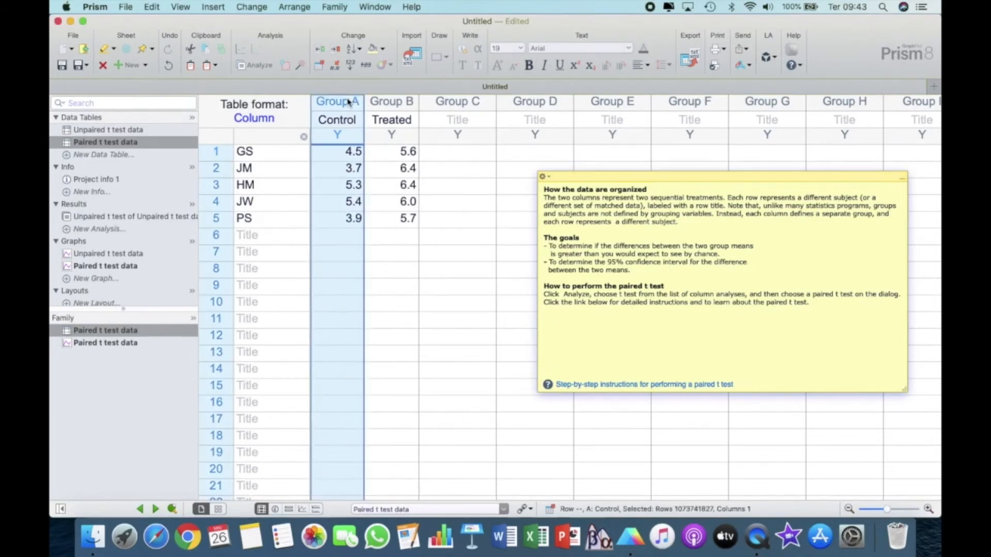
{"action": "left_click", "coordinate": [397, 102]}
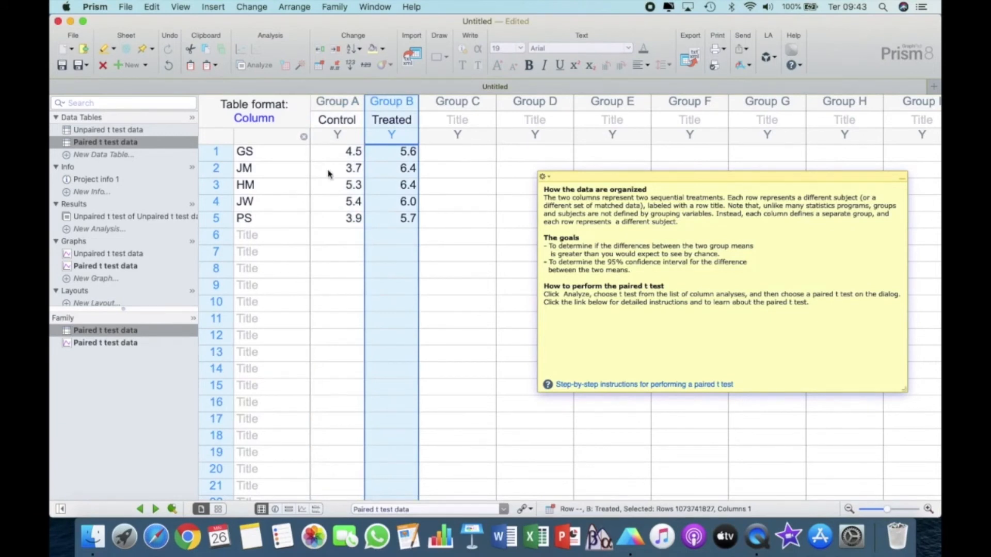
{"action": "left_click", "coordinate": [216, 152]}
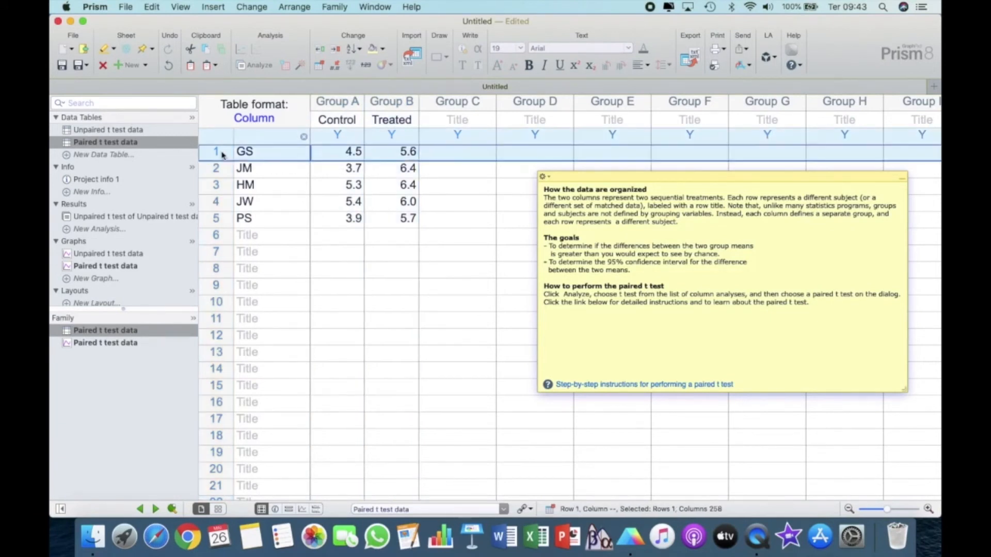
{"action": "key", "text": "shift+Down"}
{"action": "key", "text": "shift+Down"}
{"action": "key", "text": "shift+Down"}
{"action": "key", "text": "shift+Down"}
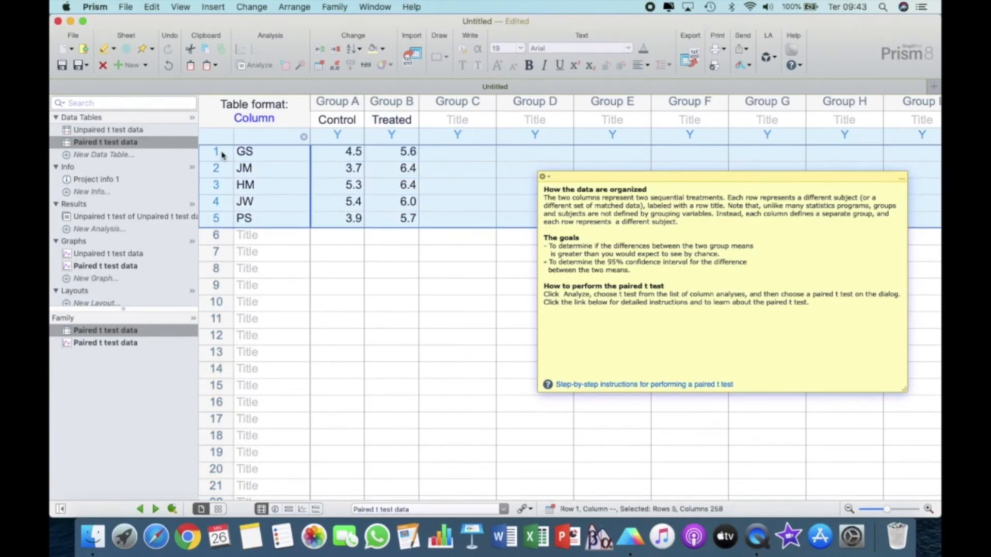
{"action": "left_click", "coordinate": [359, 104]}
{"action": "left_click", "coordinate": [395, 105]}
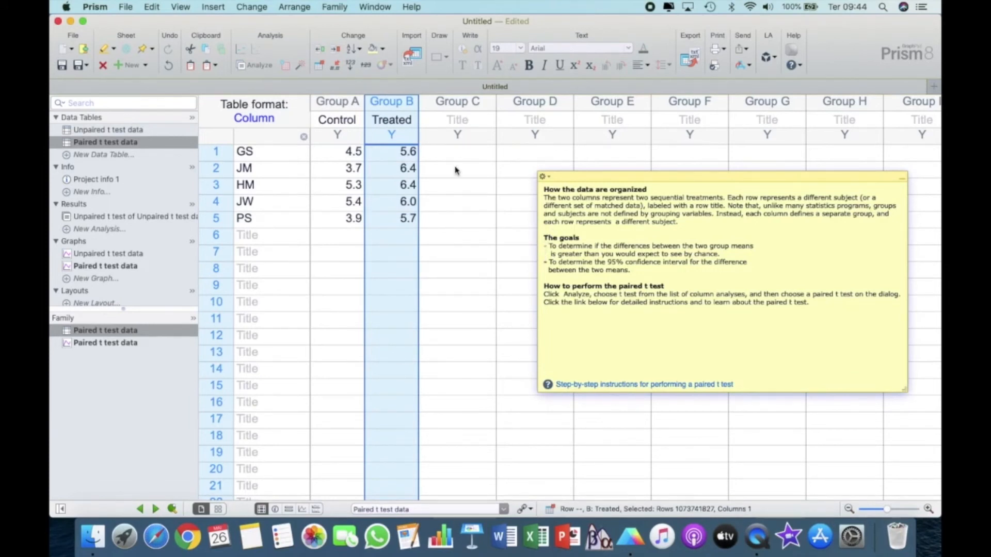
- Run a paired parametric t test on the Control and Treated data sets, using the consistent-differences option
{"action": "left_click", "coordinate": [255, 65]}
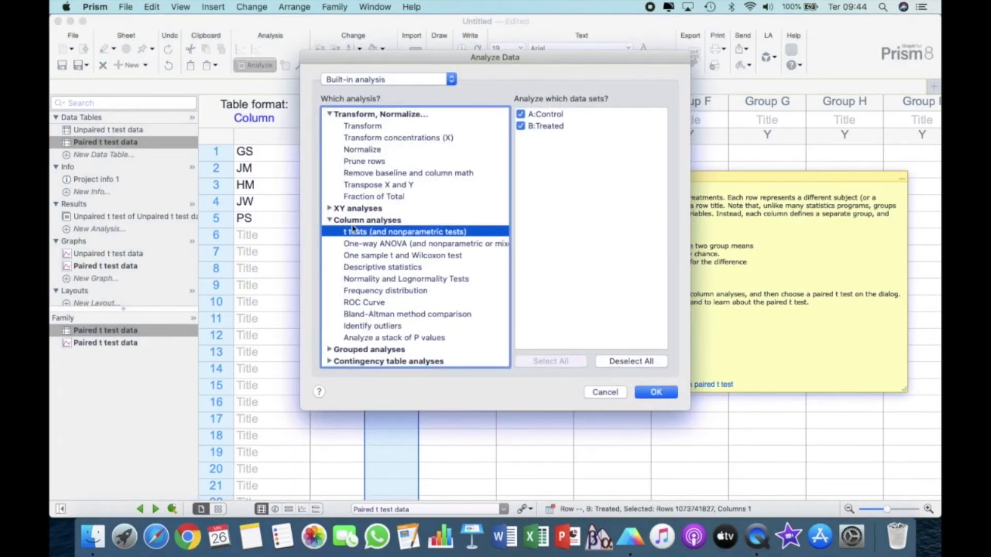
{"action": "left_click", "coordinate": [654, 396]}
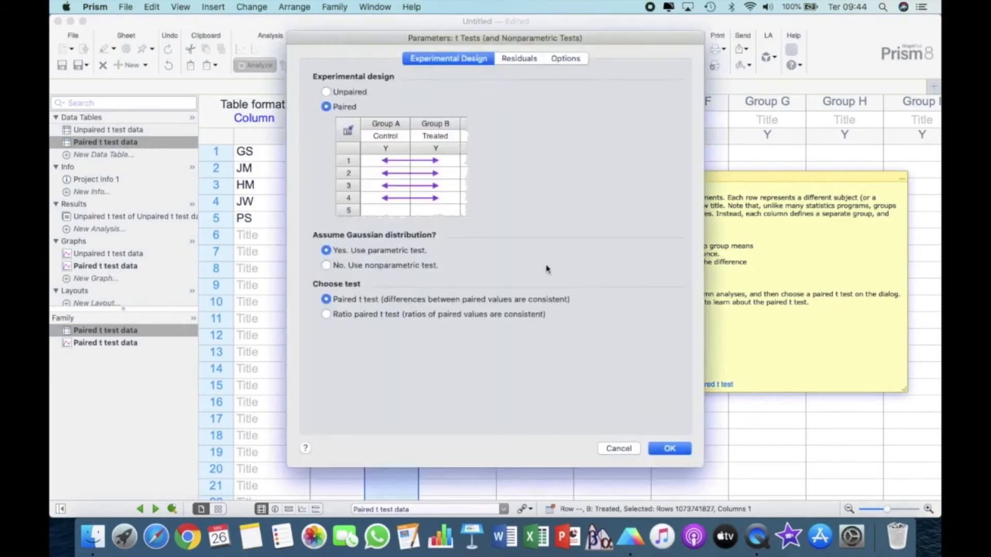
{"action": "left_click_drag", "start_coordinate": [371, 37], "coordinate": [187, 20]}
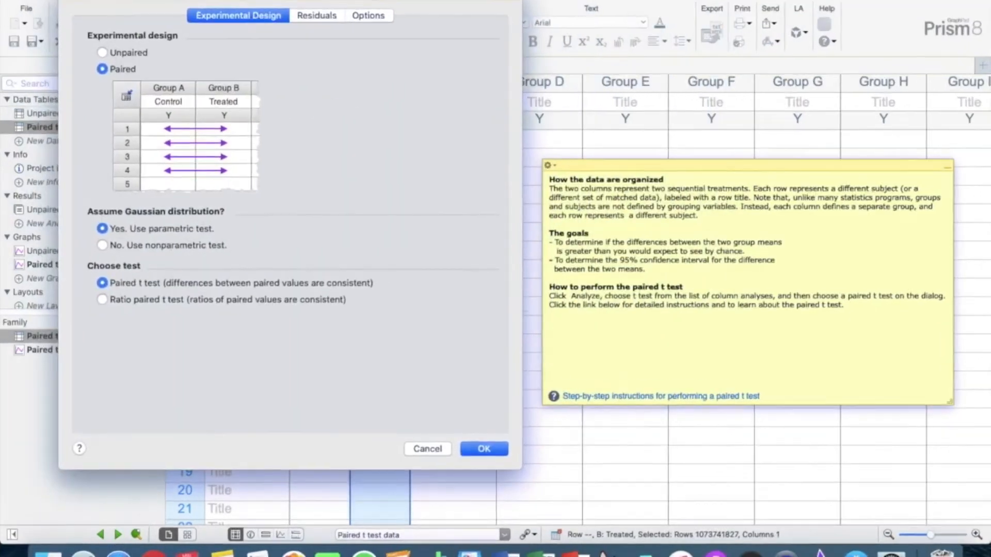
{"action": "left_click", "coordinate": [103, 52]}
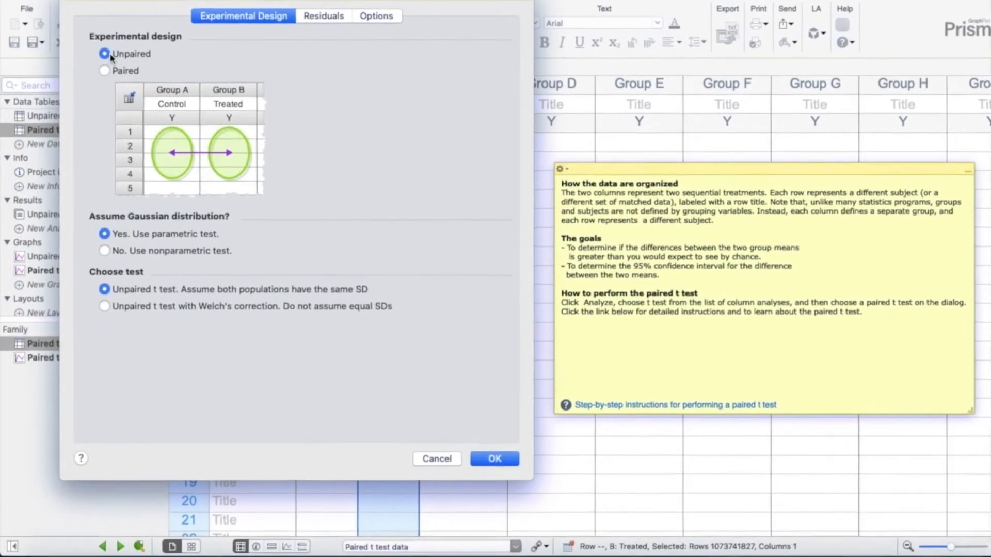
{"action": "left_click", "coordinate": [106, 68]}
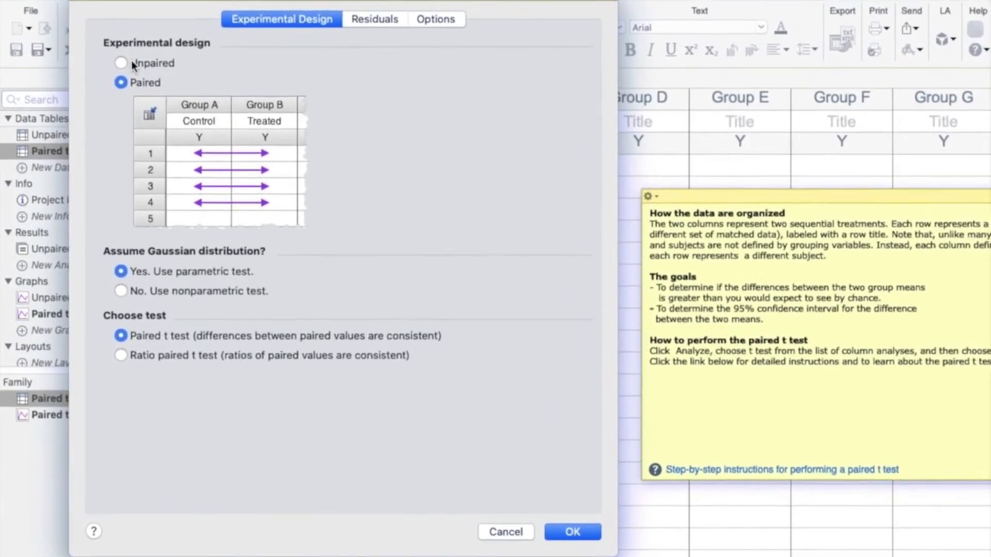
{"action": "left_click", "coordinate": [122, 58]}
{"action": "left_click", "coordinate": [149, 92]}
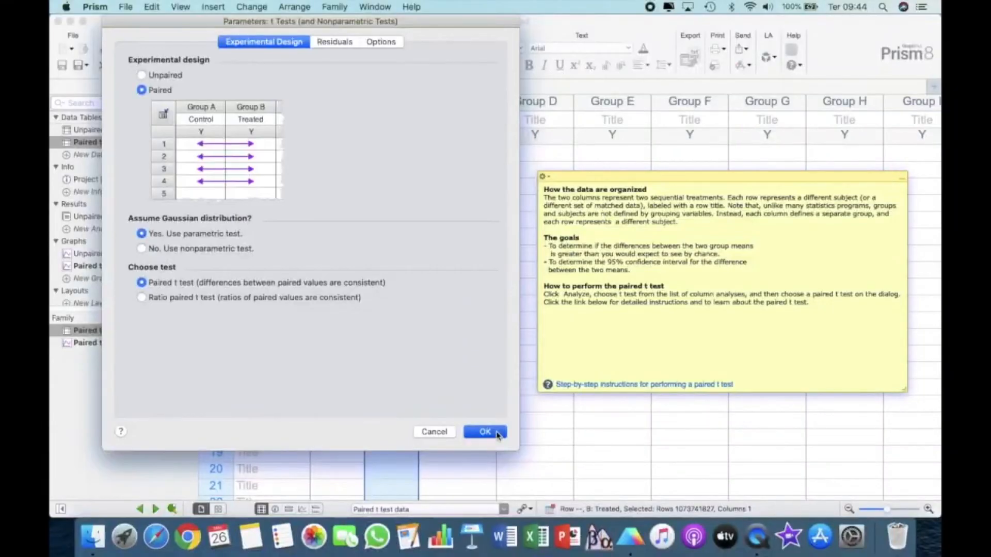
{"action": "left_click", "coordinate": [497, 434]}
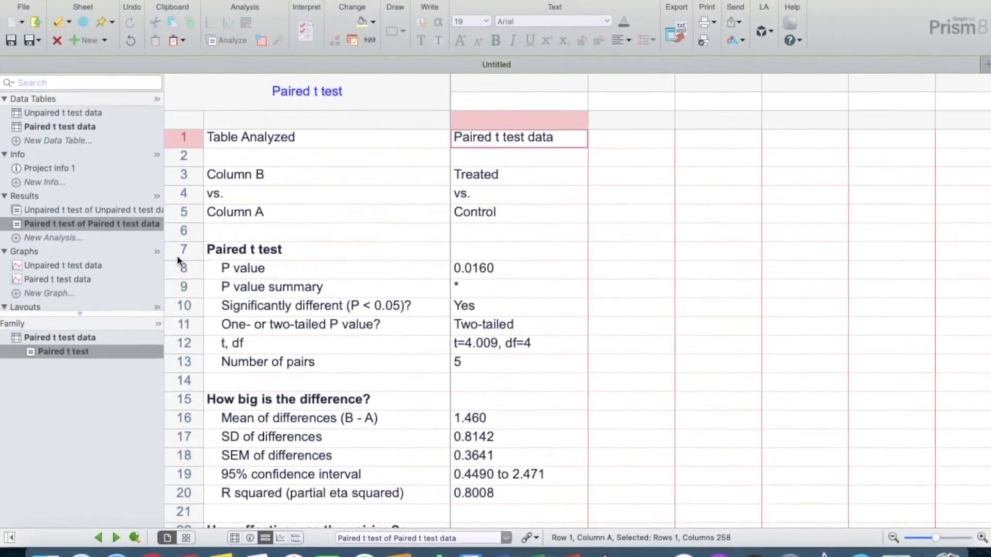
- Review the P value and "Significantly different (P < 0.05)?" rows of the paired t test results, and return to the paired data table
{"action": "left_click", "coordinate": [212, 266]}
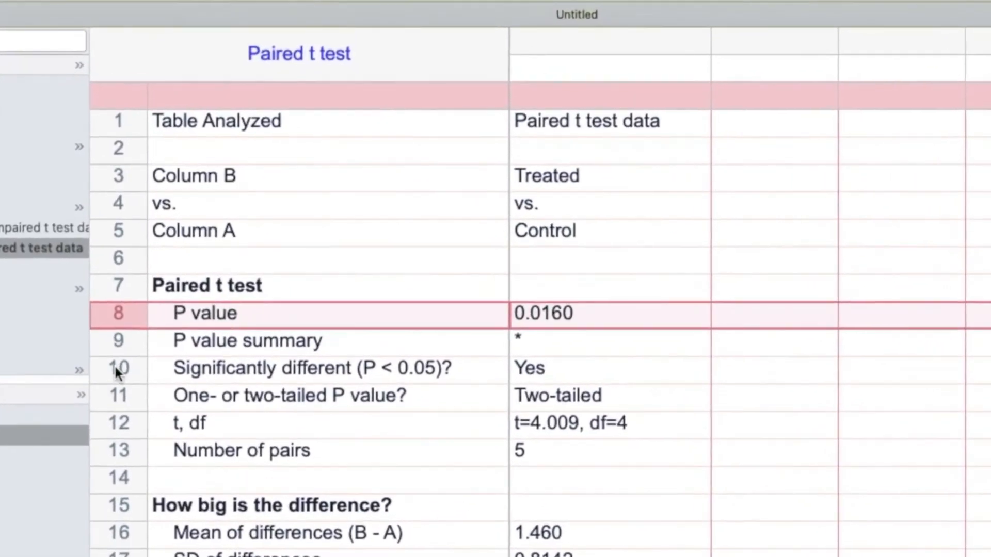
{"action": "left_click", "coordinate": [137, 347]}
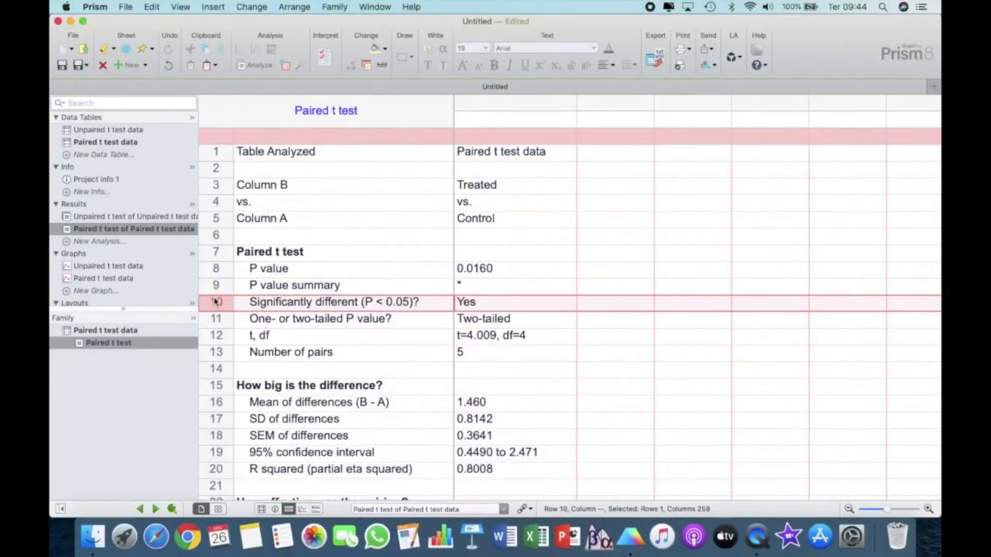
{"action": "left_click", "coordinate": [136, 145]}
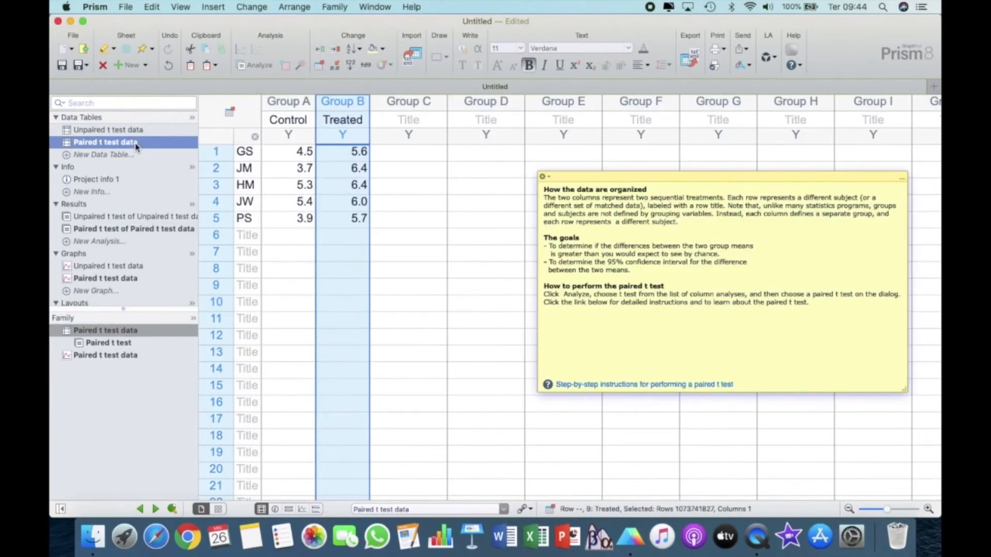
- Plot the paired t test data as a mean/median & error column bar graph showing Mean with SEM
{"action": "left_click", "coordinate": [130, 279]}
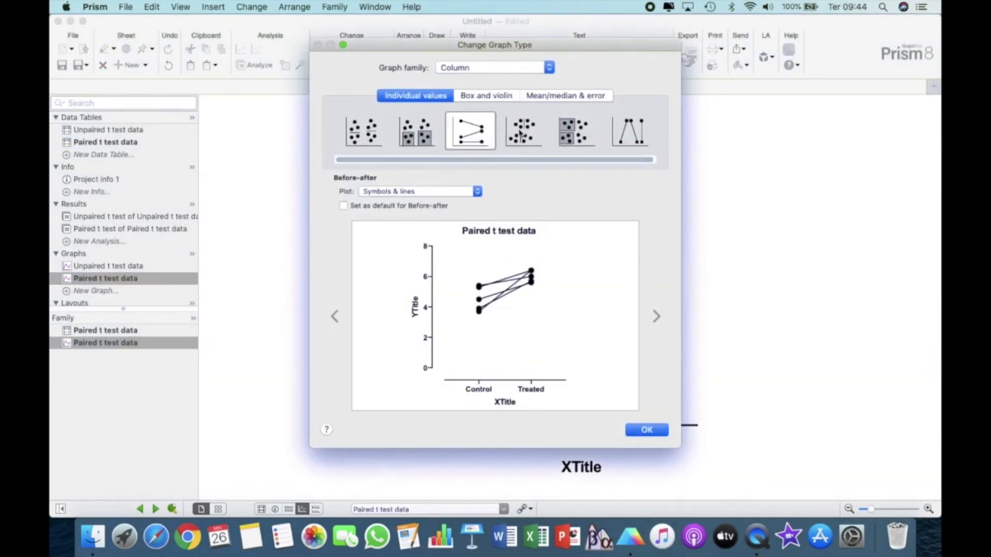
{"action": "left_click", "coordinate": [572, 98]}
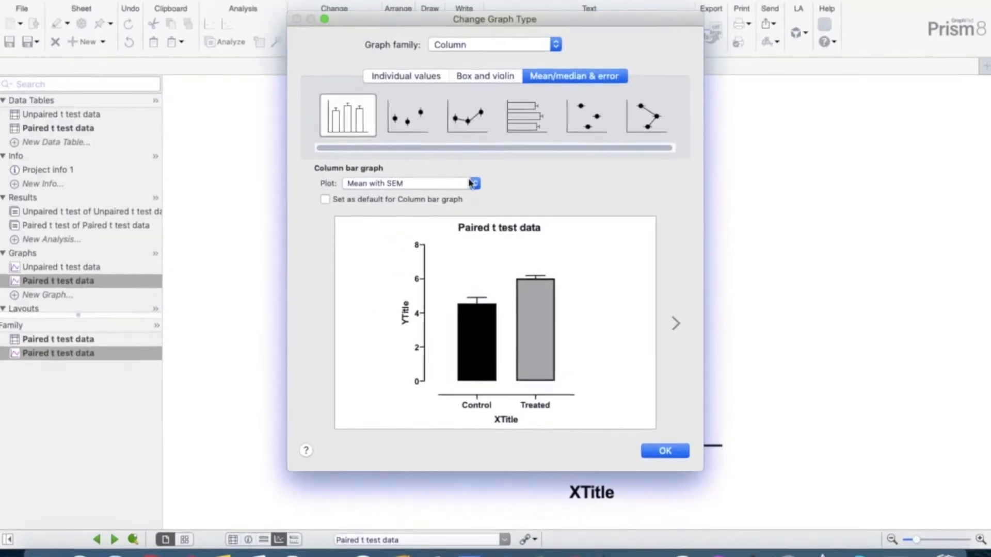
{"action": "left_click", "coordinate": [472, 191]}
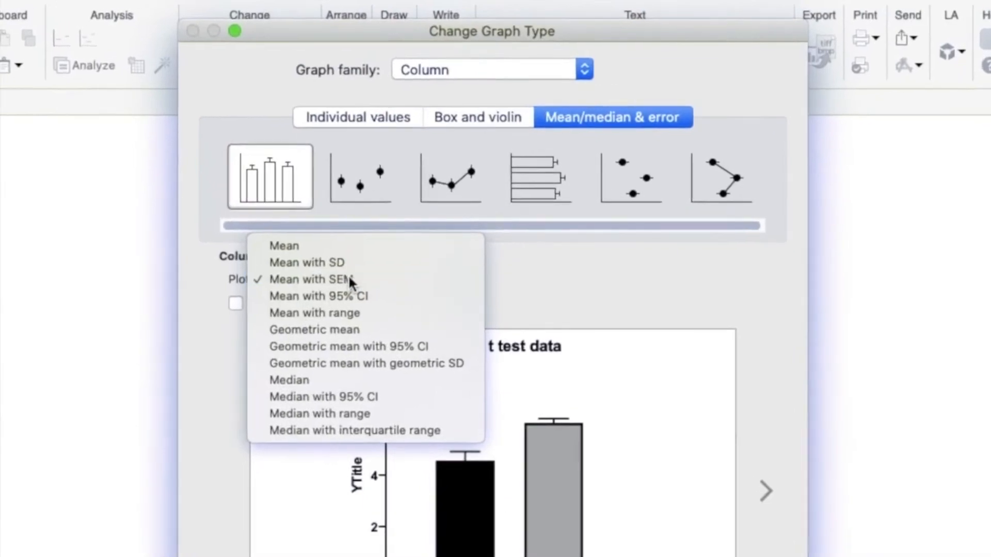
{"action": "left_click", "coordinate": [372, 227]}
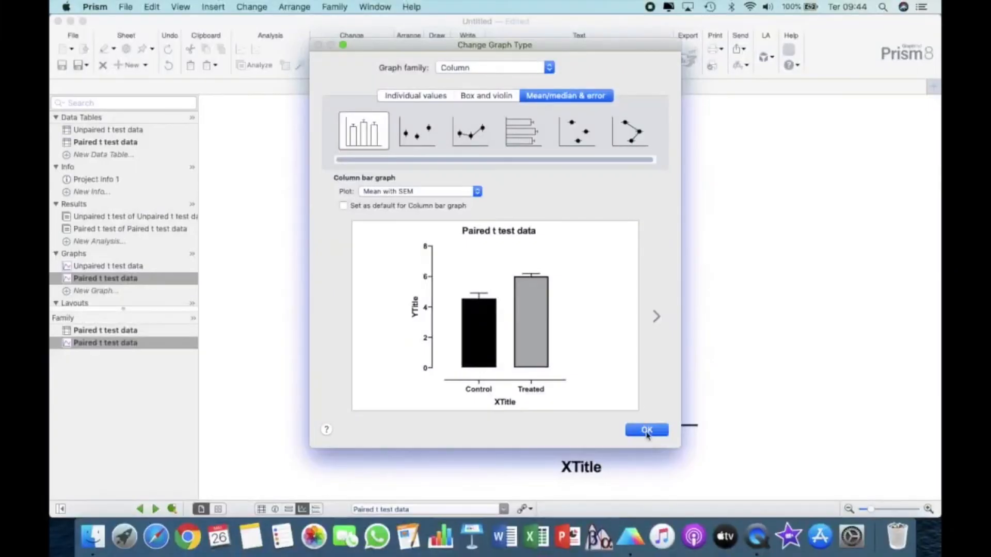
{"action": "left_click", "coordinate": [646, 431]}
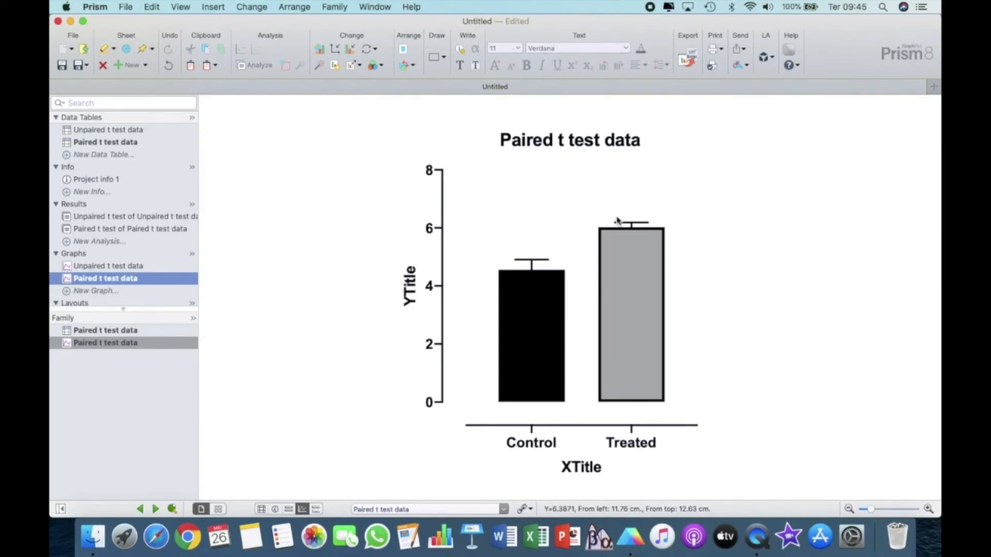
- Add an asterisk text label to the paired t test graph and place it above the Treated bar's error bar
{"action": "left_click", "coordinate": [459, 65]}
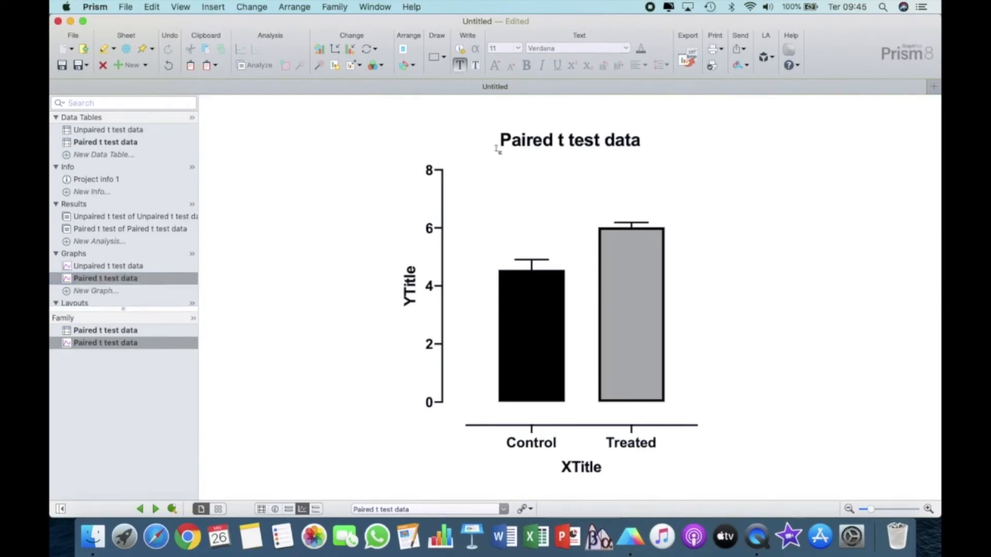
{"action": "left_click", "coordinate": [512, 174]}
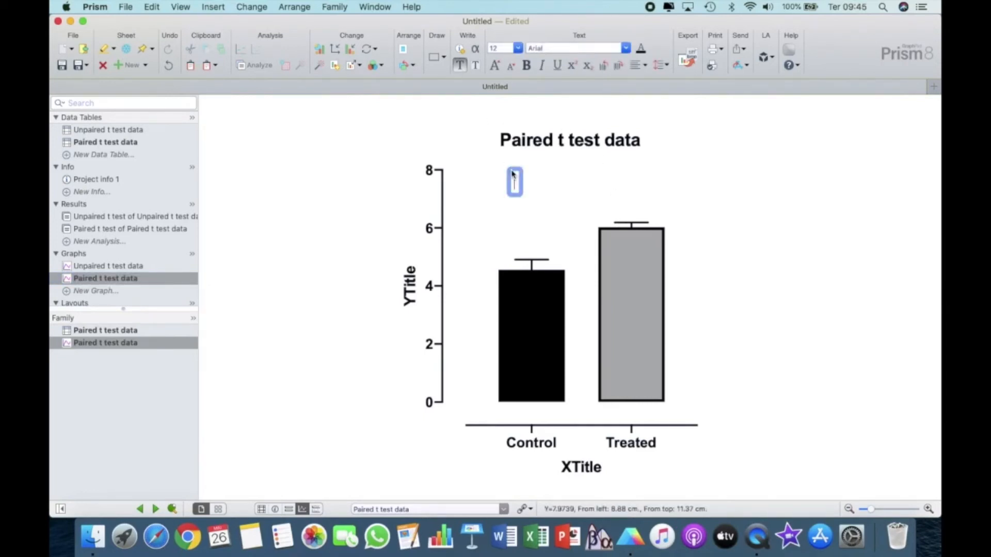
{"action": "type", "text": "*"}
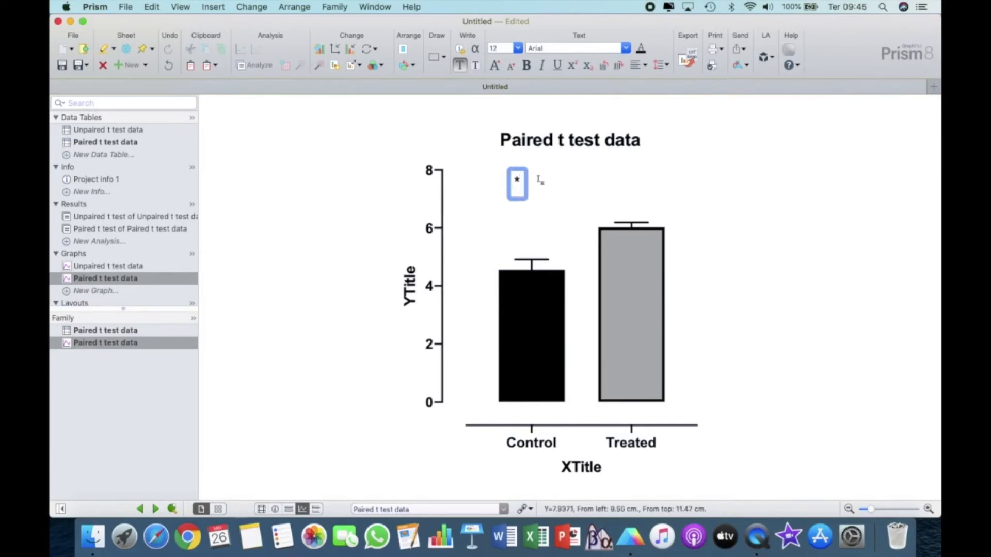
{"action": "left_click", "coordinate": [559, 217]}
{"action": "left_click", "coordinate": [518, 182]}
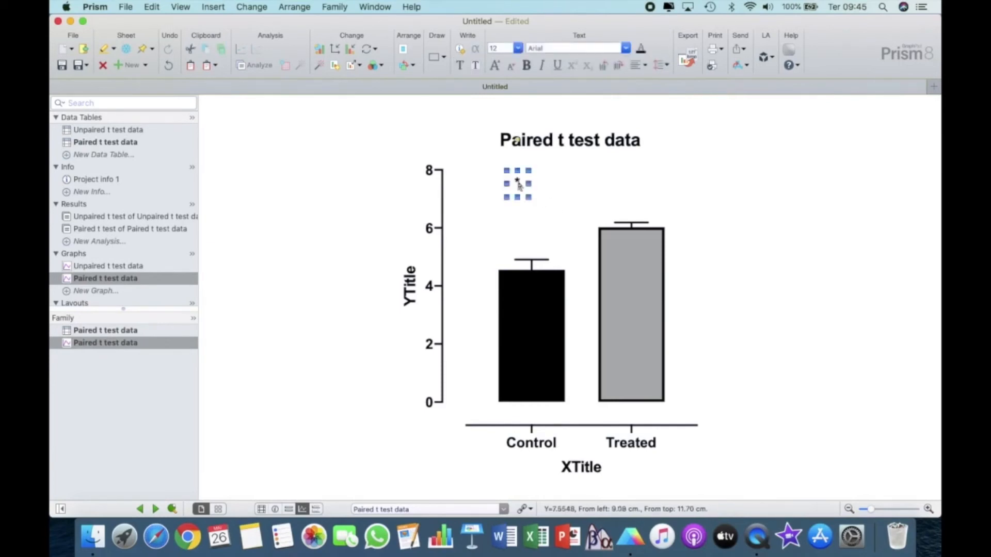
{"action": "left_click_drag", "start_coordinate": [517, 181], "coordinate": [630, 216]}
{"action": "left_click", "coordinate": [789, 247]}
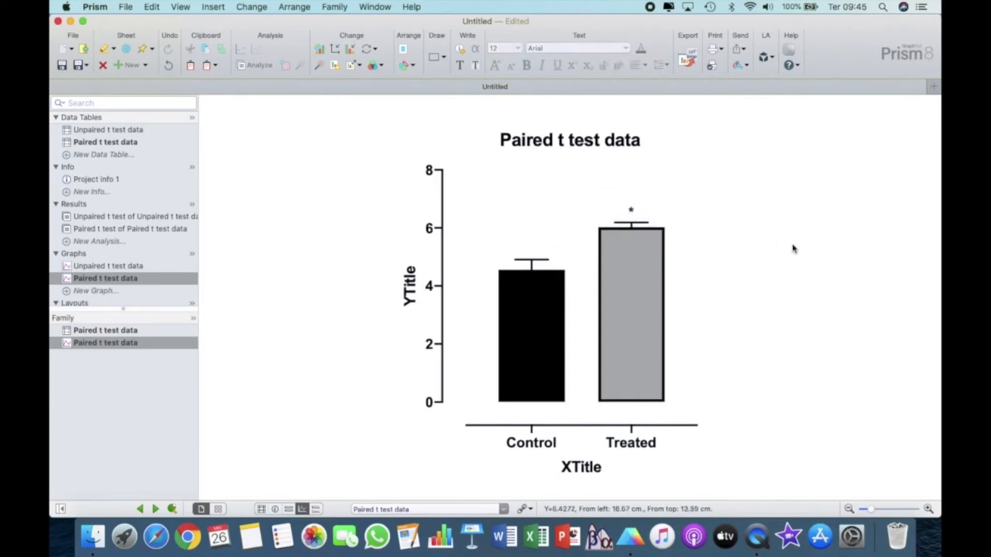
- Create a new column data table from the "Ordinary one-way ANOVA" tutorial sample data set
{"action": "left_click", "coordinate": [125, 155]}
{"action": "scroll", "coordinate": [441, 278], "scroll_direction": "down", "scroll_amount": 2}
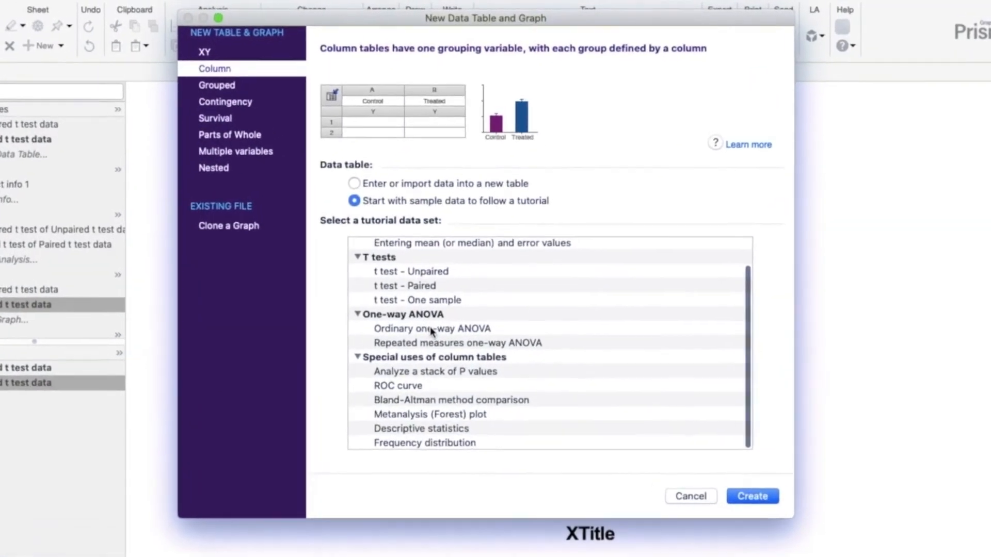
{"action": "left_click", "coordinate": [432, 329]}
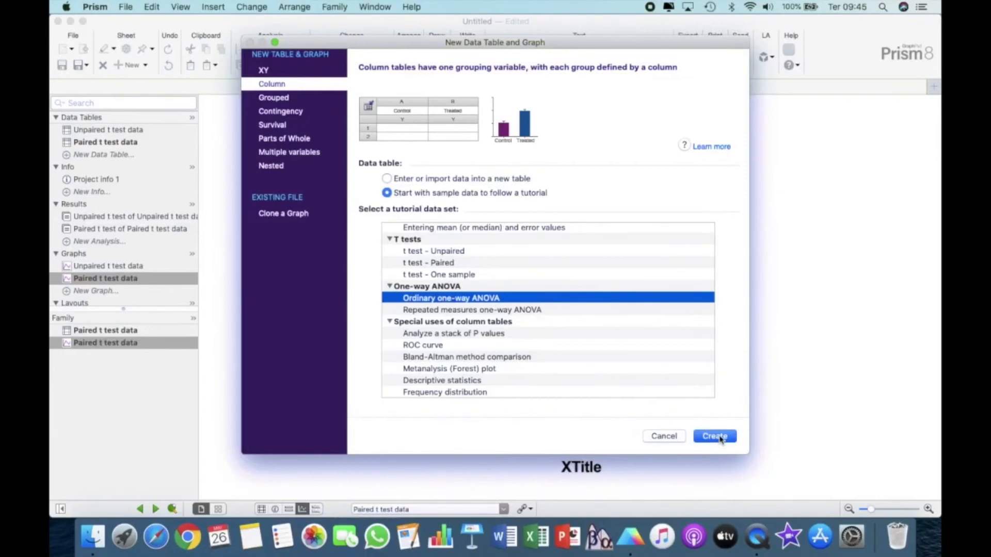
{"action": "left_click", "coordinate": [714, 436]}
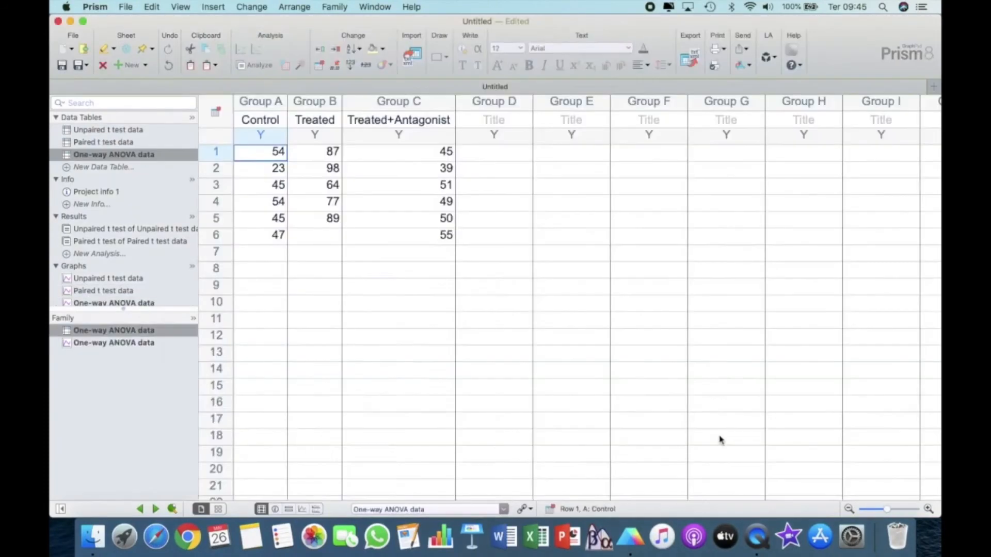
- Move the tutorial note off the data and examine the Control, Treated and Treated+Antagonist columns
{"action": "left_click_drag", "start_coordinate": [465, 269], "coordinate": [886, 105]}
{"action": "left_click", "coordinate": [265, 103]}
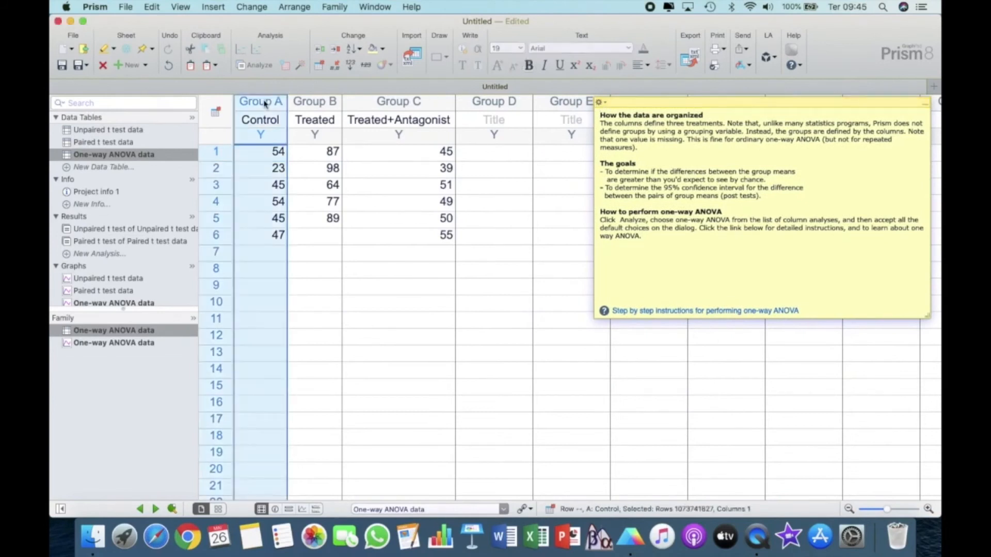
{"action": "left_click", "coordinate": [311, 104]}
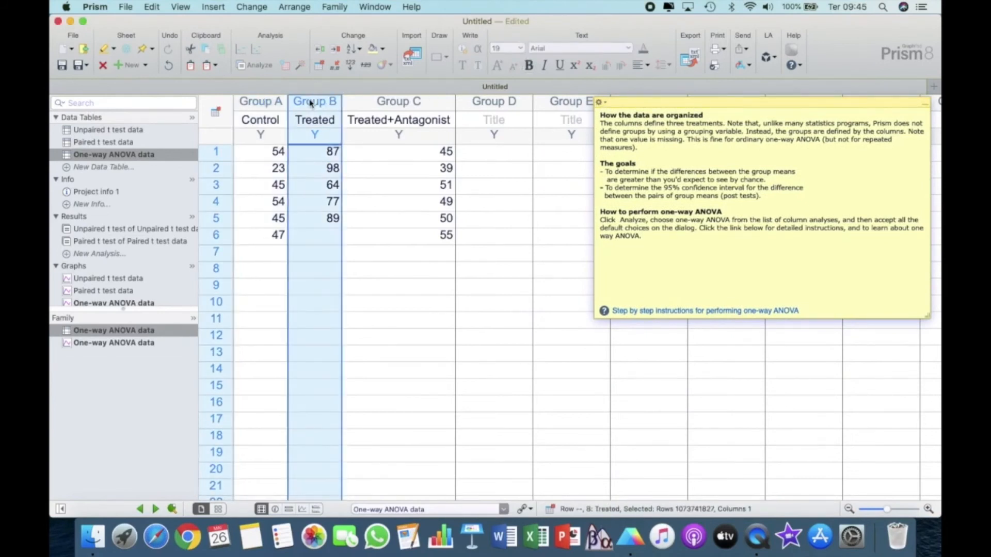
{"action": "left_click", "coordinate": [389, 104]}
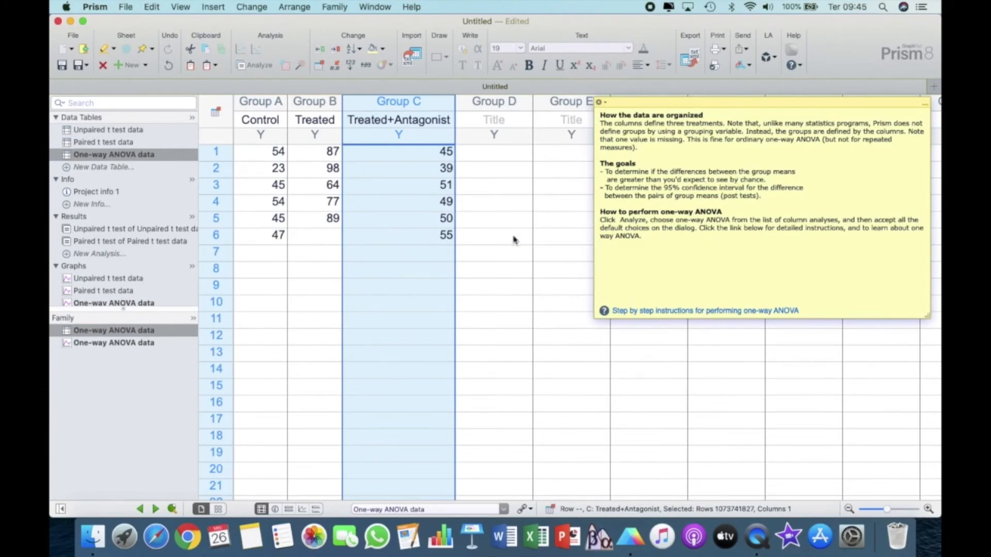
- Run an ordinary one-way ANOVA on all three data sets, with no matching or pairing, Gaussian distribution and equal SDs assumed
{"action": "left_click", "coordinate": [258, 67]}
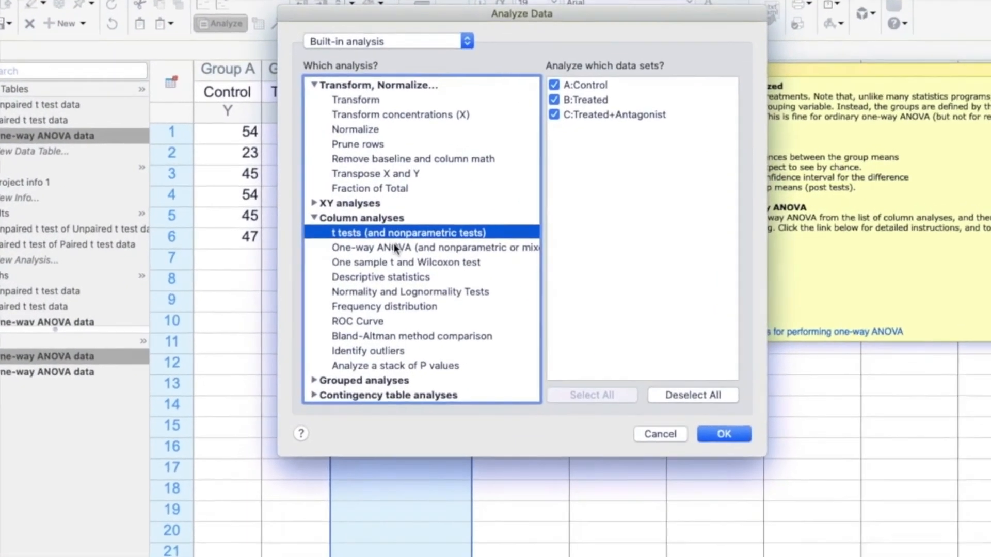
{"action": "left_click", "coordinate": [394, 248]}
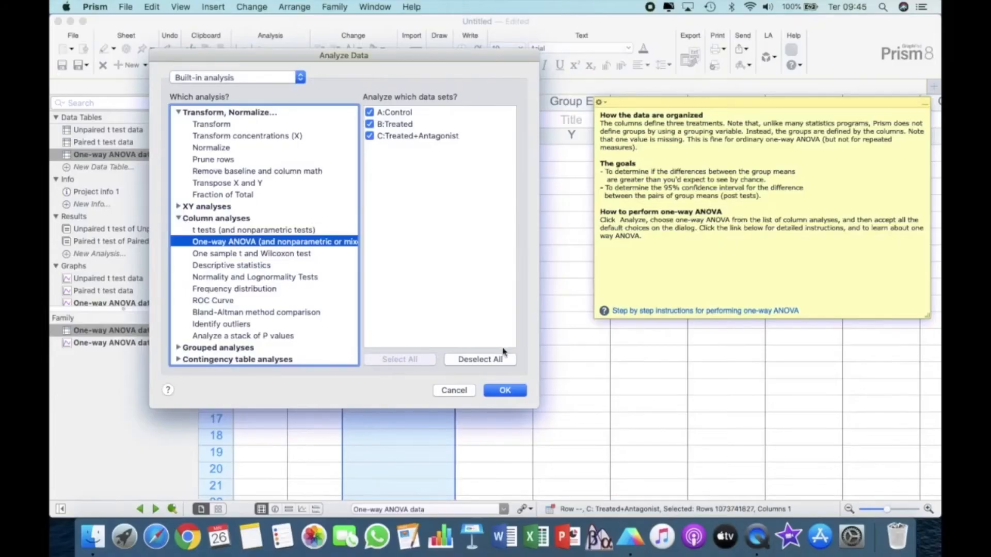
{"action": "left_click", "coordinate": [505, 391]}
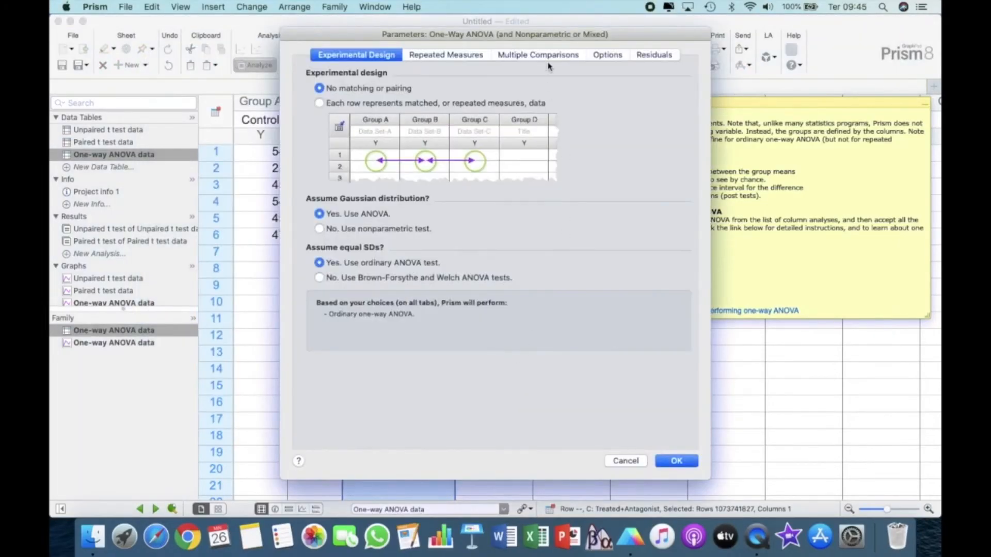
{"action": "mouse_move", "coordinate": [569, 29]}
{"action": "left_mouse_down"}
{"action": "mouse_move", "coordinate": [495, 20]}
{"action": "mouse_move", "coordinate": [563, 30]}
{"action": "left_mouse_up"}
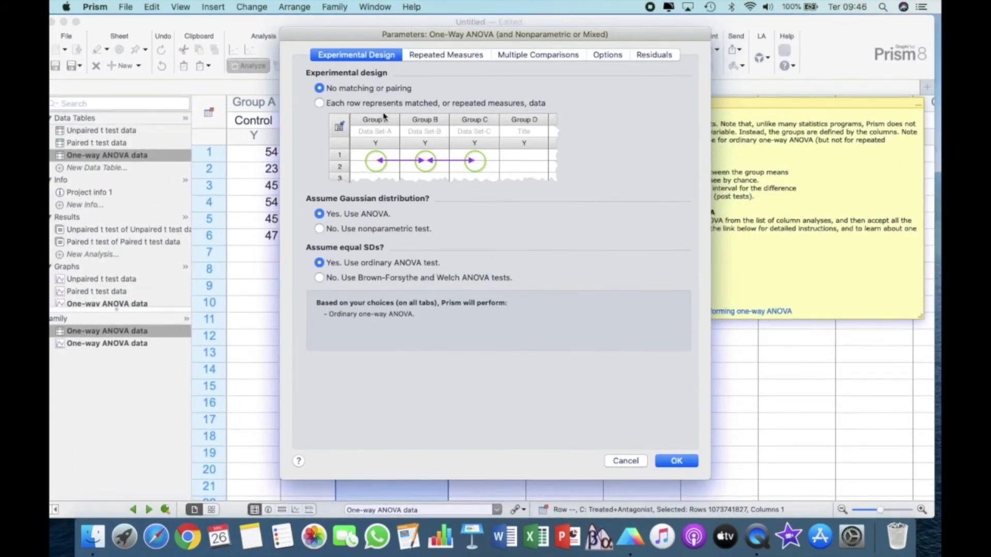
{"action": "left_click", "coordinate": [674, 460]}
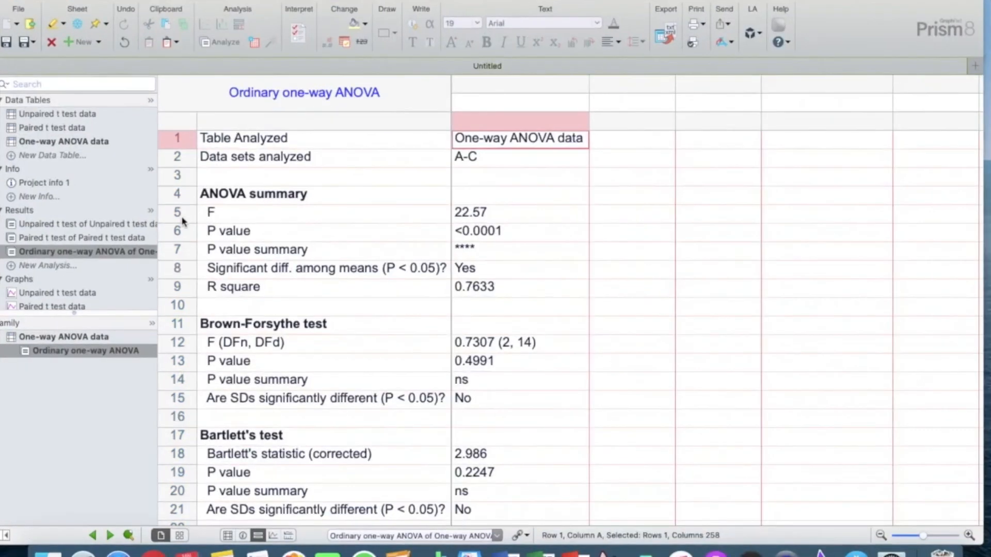
- Review the F, P value summary and "Significant diff. among means (P < 0.05)?" rows of the one-way ANOVA results
{"action": "left_click", "coordinate": [212, 224]}
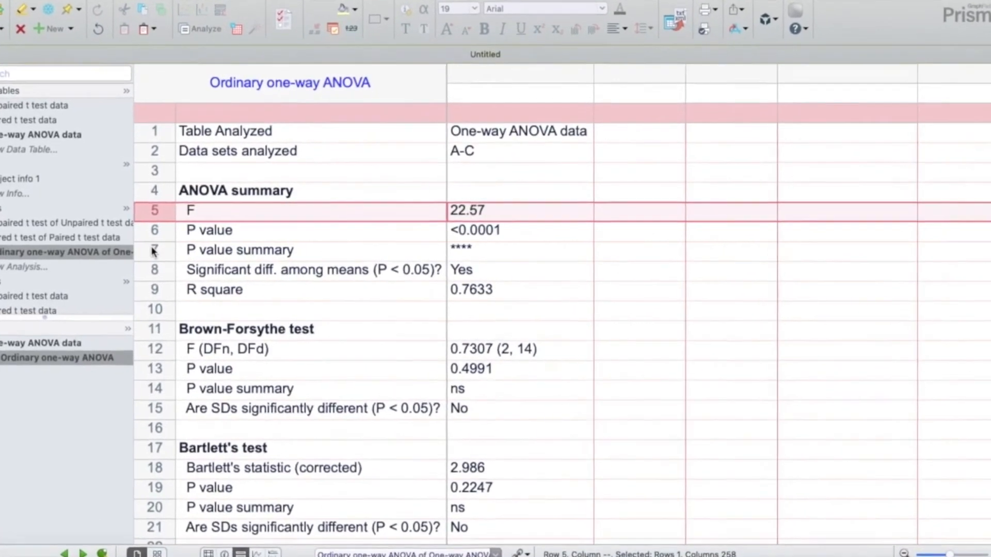
{"action": "left_click", "coordinate": [160, 251]}
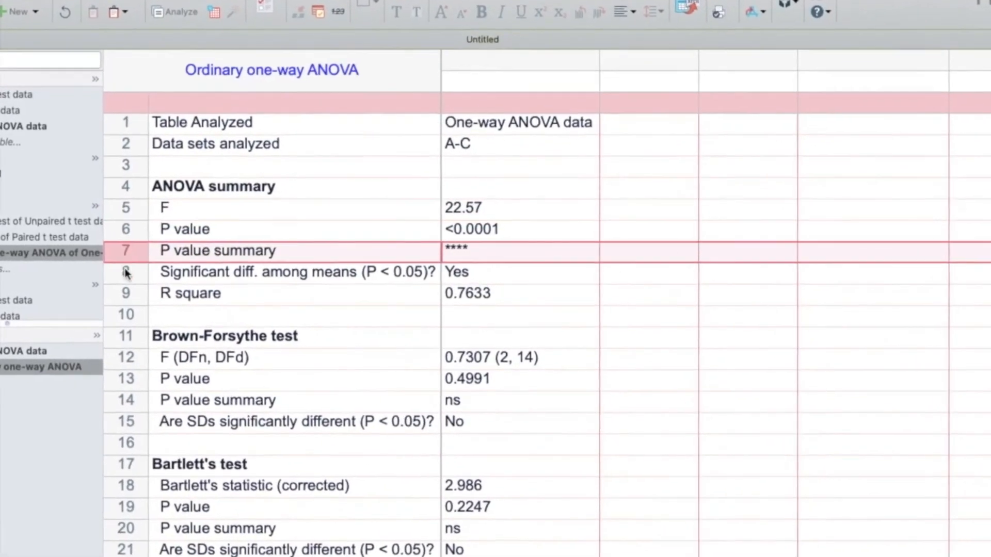
{"action": "left_click", "coordinate": [132, 270]}
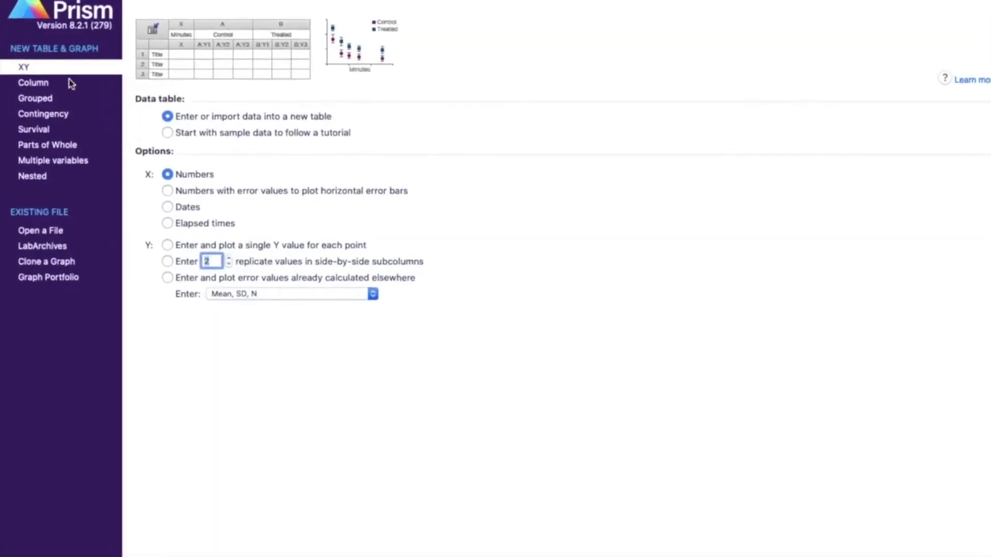
- Create a grouped data table from the two-way ANOVA tutorial sample data set "Ordinary - two data sets"
{"action": "left_click", "coordinate": [54, 119]}
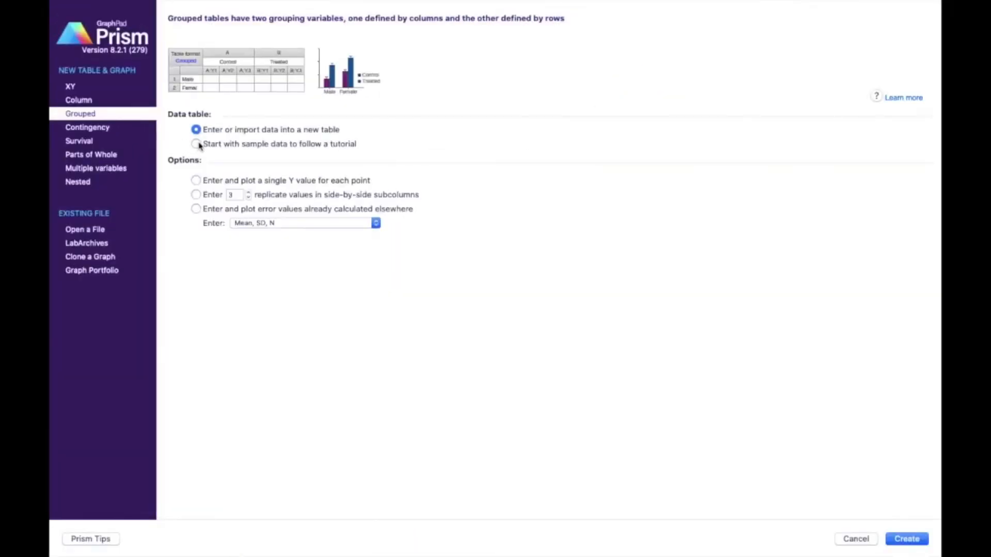
{"action": "left_click", "coordinate": [323, 256]}
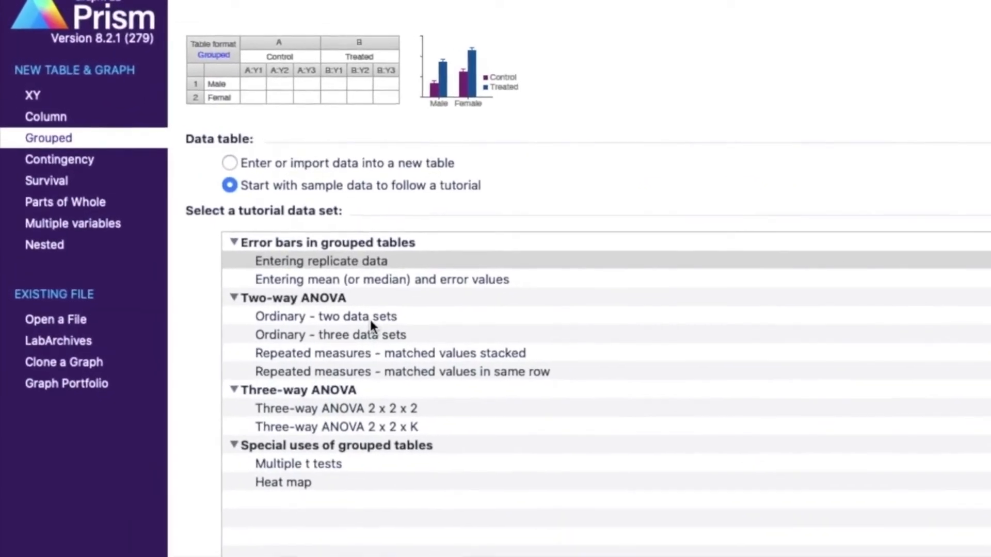
{"action": "left_click", "coordinate": [369, 317]}
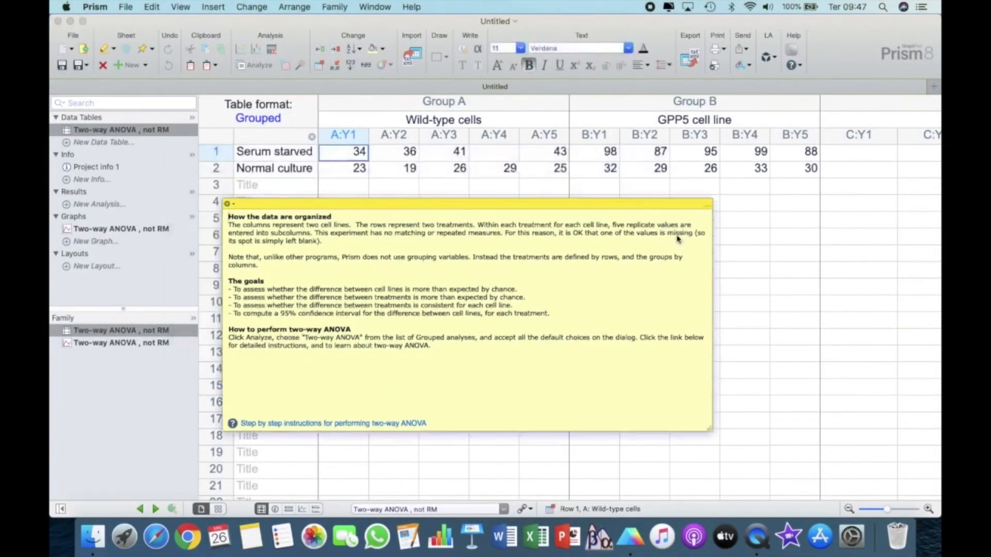
- Move the note below the data and examine the Wild-type and GPP5 cell line groups and the Serum starved and Normal culture rows
{"action": "left_click_drag", "start_coordinate": [653, 205], "coordinate": [721, 236]}
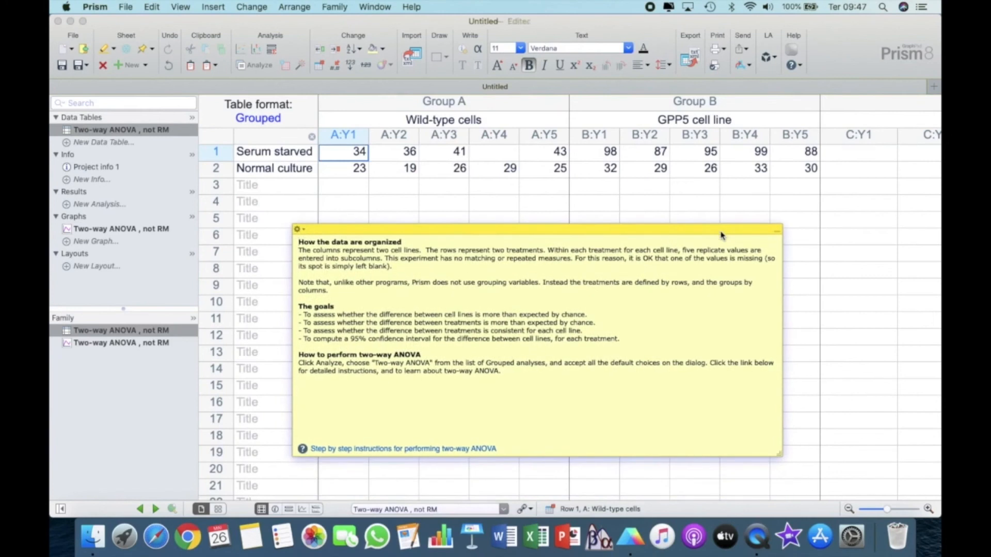
{"action": "left_click", "coordinate": [474, 104]}
{"action": "left_click", "coordinate": [692, 108]}
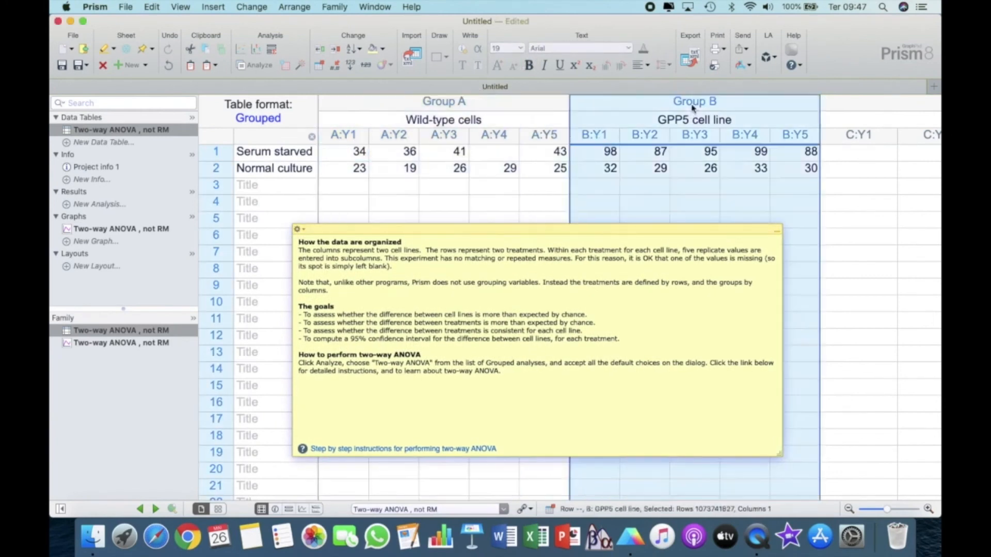
{"action": "left_click", "coordinate": [539, 109]}
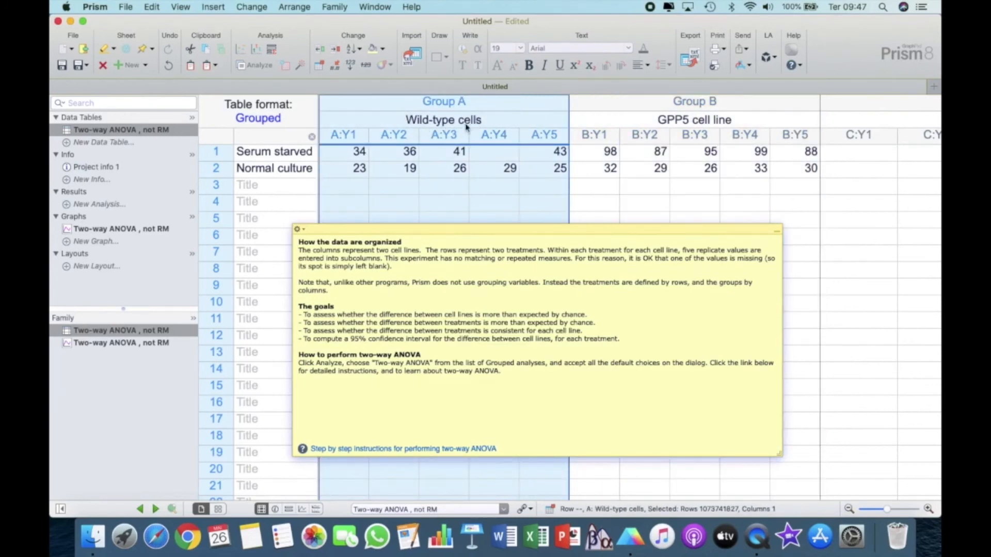
{"action": "left_click", "coordinate": [680, 102]}
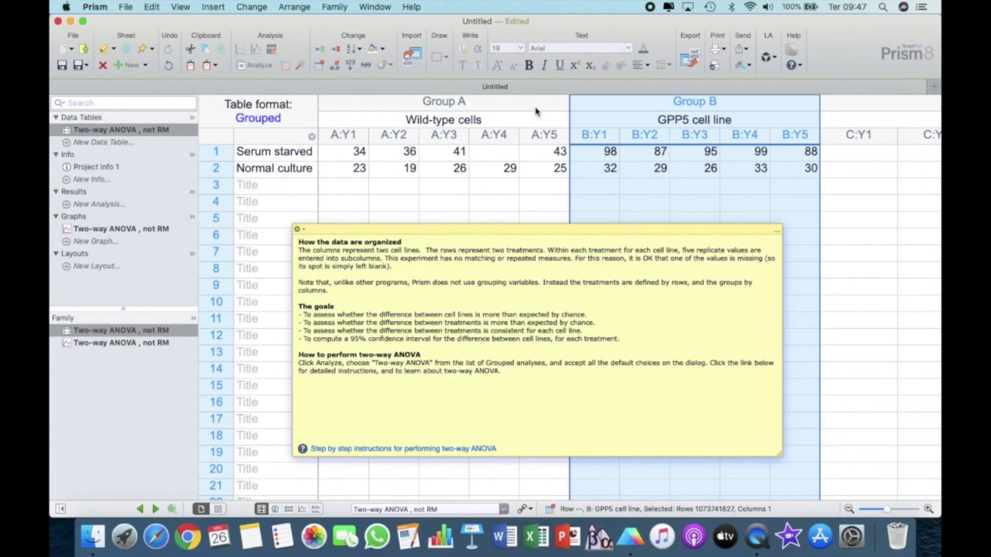
{"action": "left_click", "coordinate": [225, 154]}
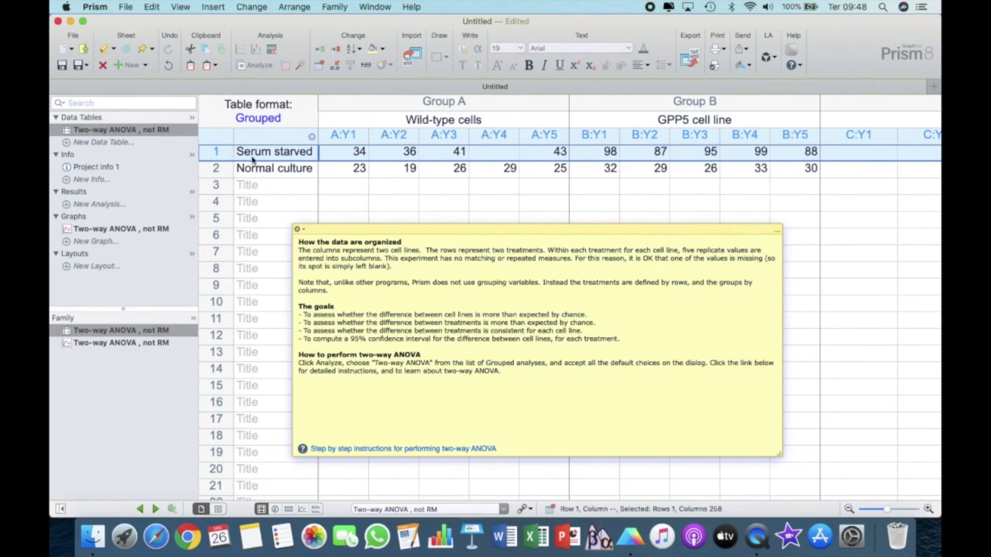
{"action": "left_click", "coordinate": [223, 172]}
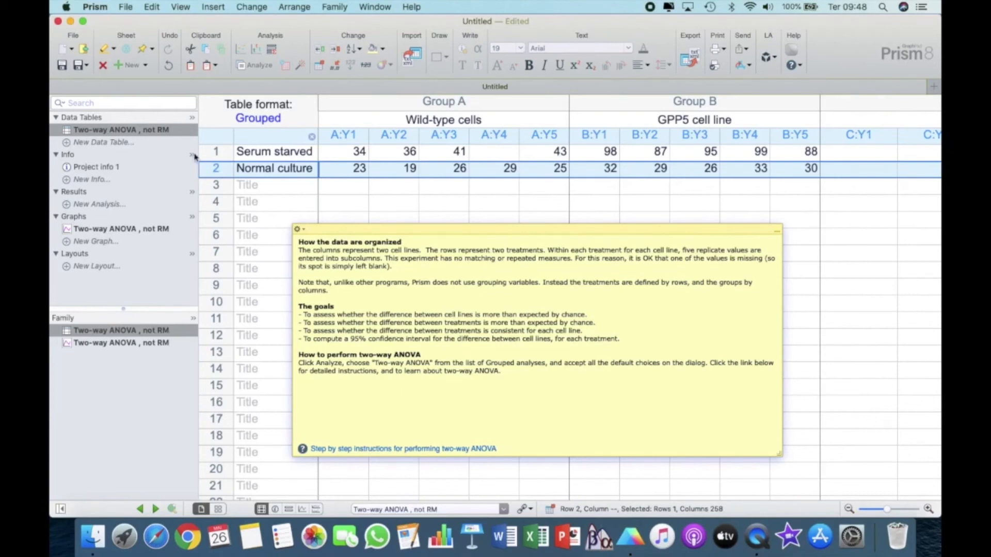
- Compare the two cell line groups with the two treatment rows again, and move the note further aside
{"action": "left_click", "coordinate": [342, 158]}
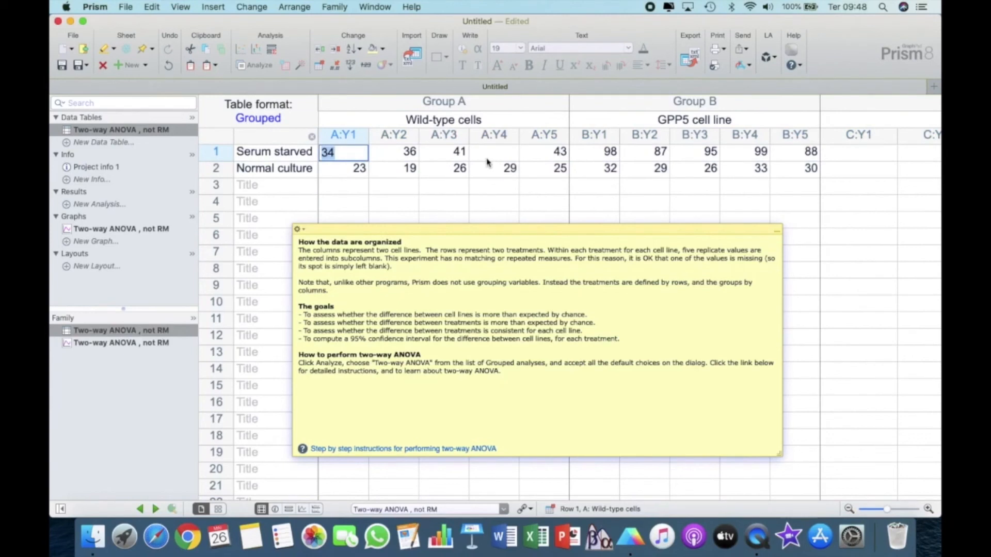
{"action": "left_click", "coordinate": [520, 102]}
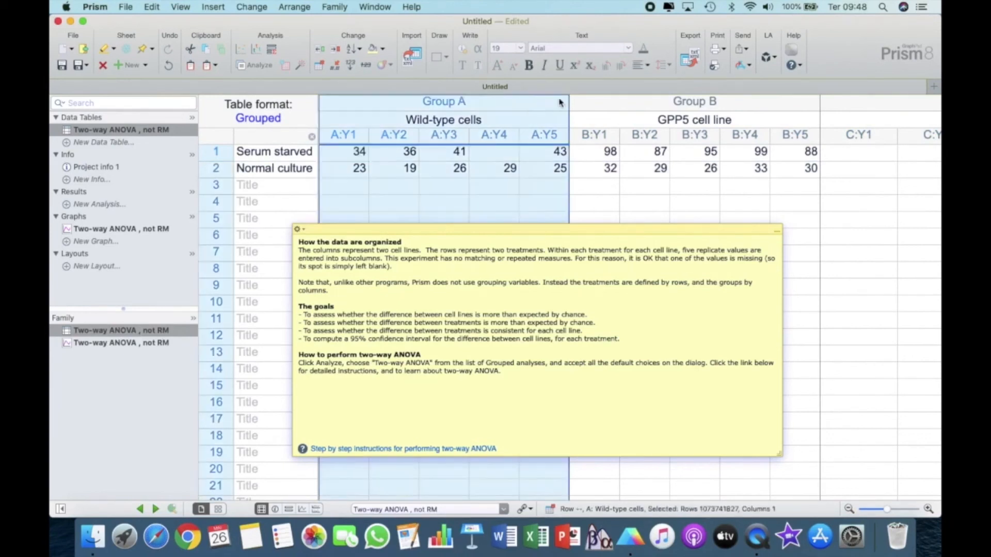
{"action": "left_click", "coordinate": [627, 112]}
{"action": "left_click", "coordinate": [549, 106]}
{"action": "left_click", "coordinate": [598, 105]}
{"action": "left_click", "coordinate": [222, 152]}
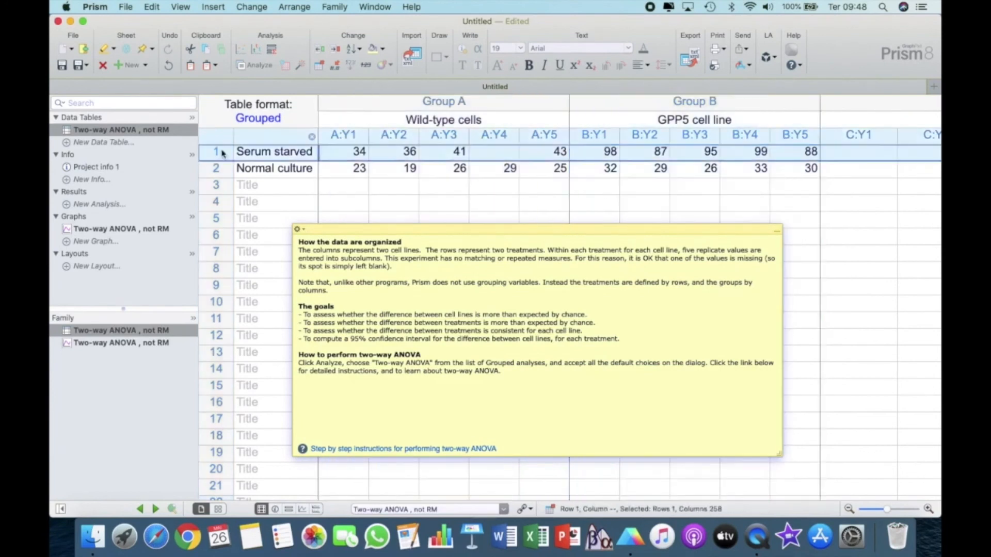
{"action": "left_click", "coordinate": [220, 171]}
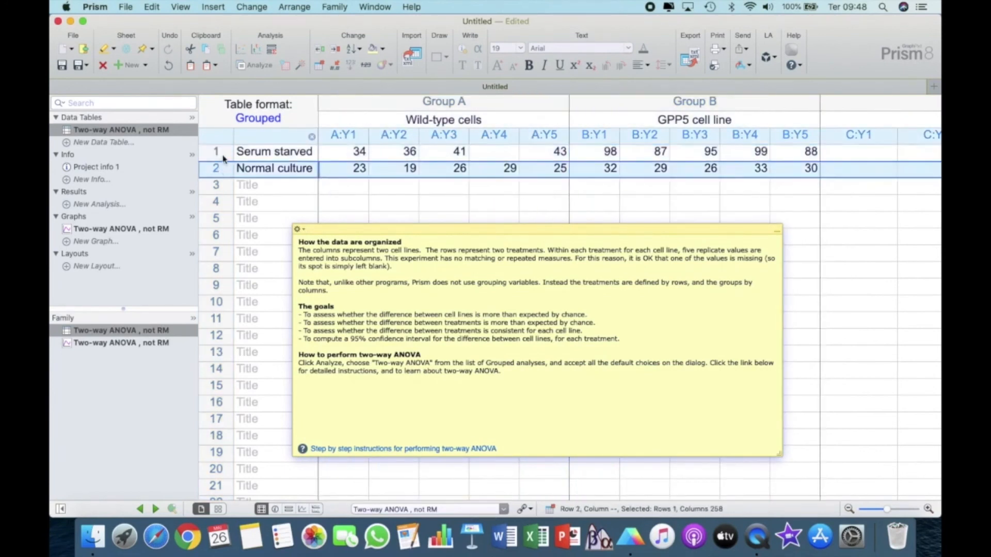
{"action": "left_click", "coordinate": [224, 157]}
{"action": "left_click_drag", "start_coordinate": [491, 233], "coordinate": [671, 214]}
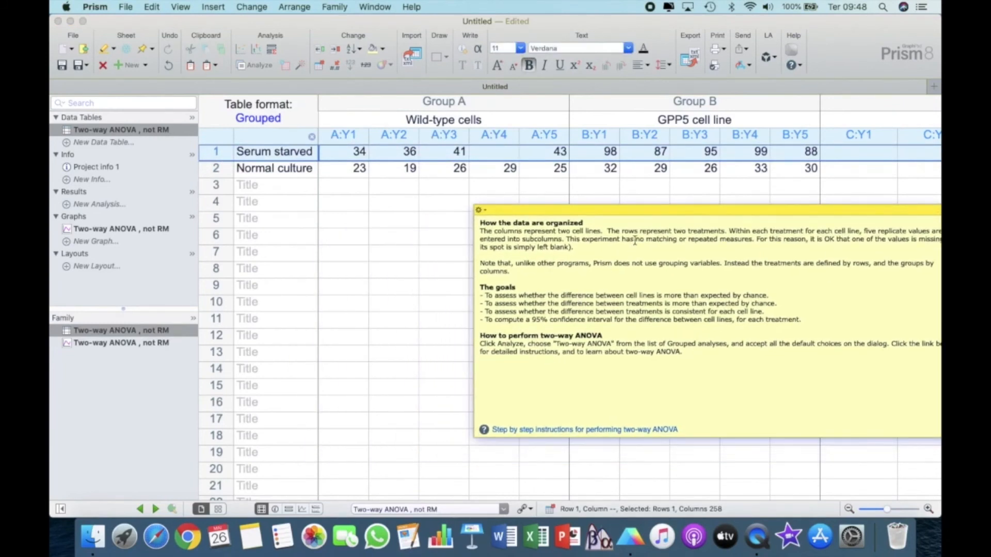
- Run an ordinary two-way ANOVA on the Wild-type cells and GPP5 cell line data sets, with no matching factors
{"action": "left_click", "coordinate": [255, 65]}
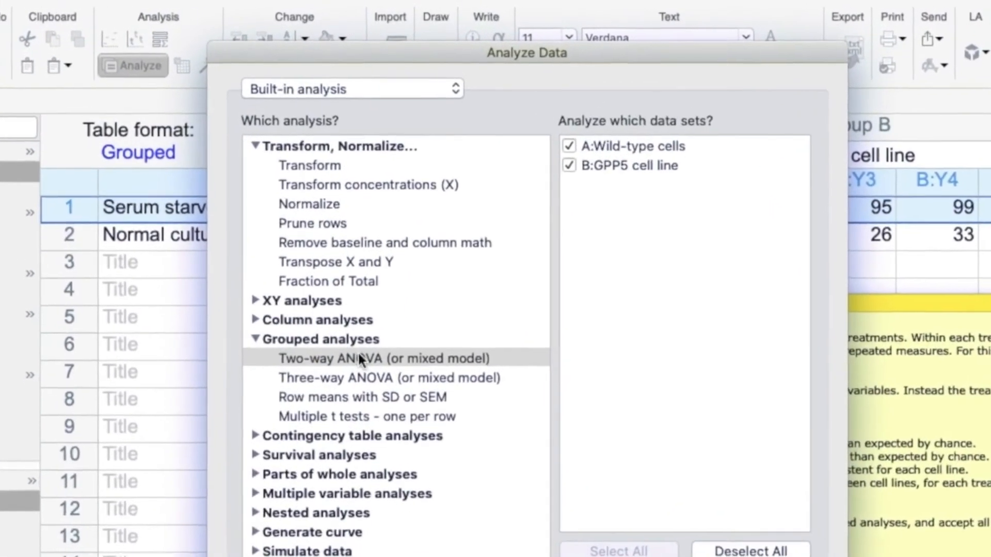
{"action": "left_click", "coordinate": [357, 335]}
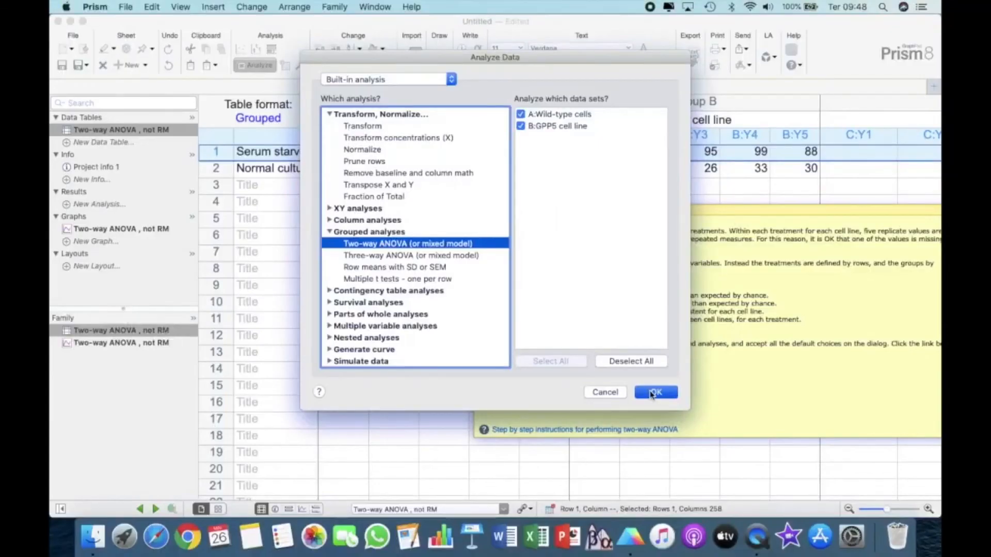
{"action": "left_click", "coordinate": [649, 390]}
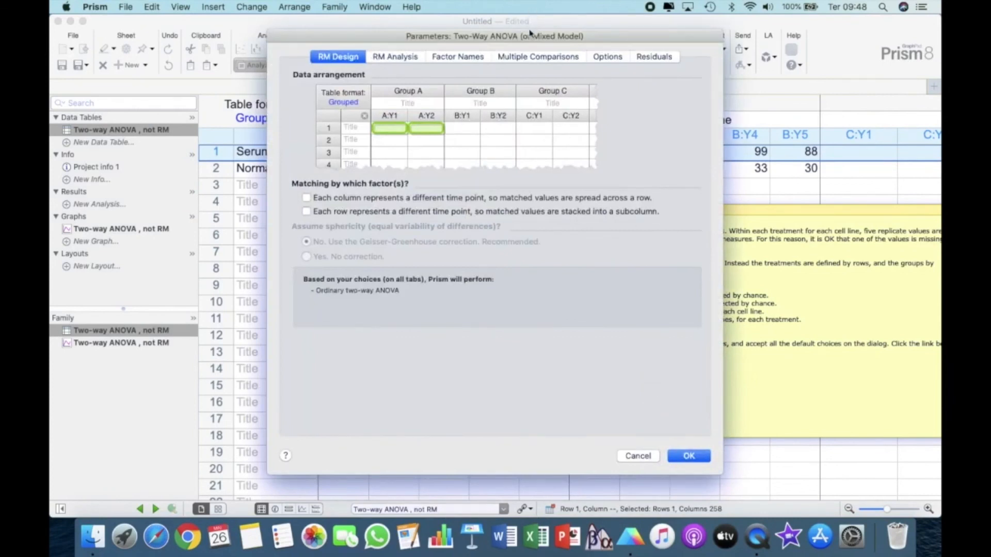
{"action": "left_click_drag", "start_coordinate": [530, 41], "coordinate": [289, 46]}
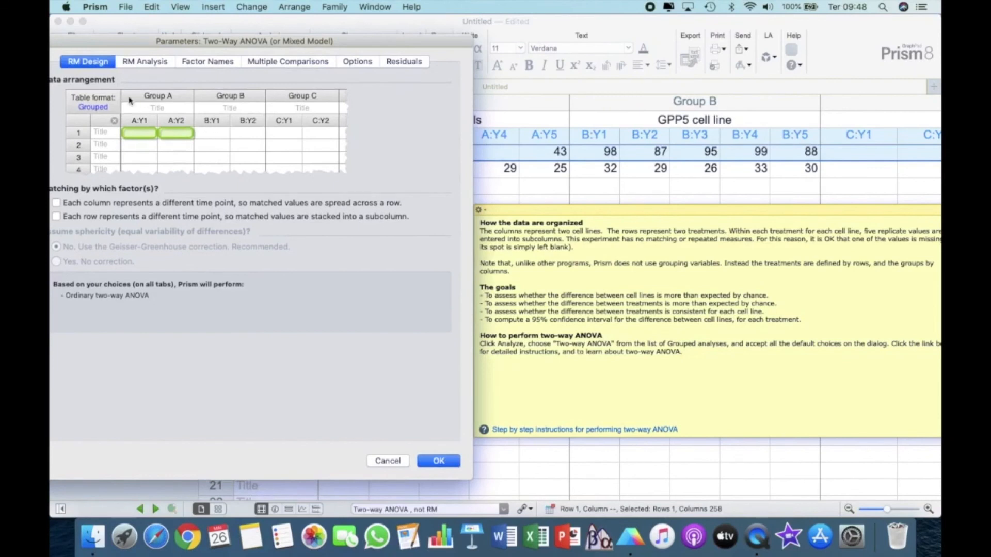
{"action": "left_click_drag", "start_coordinate": [227, 40], "coordinate": [279, 35]}
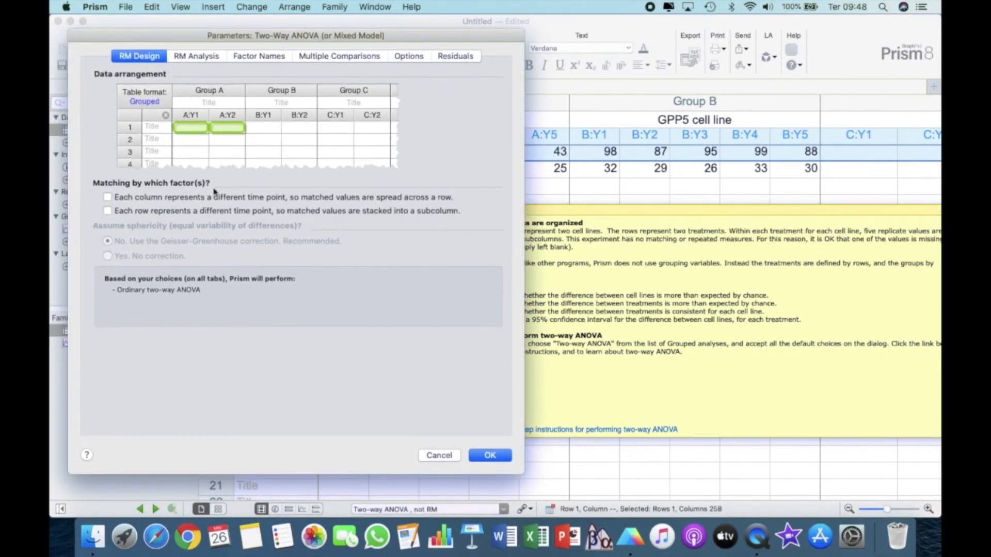
{"action": "left_click", "coordinate": [490, 455]}
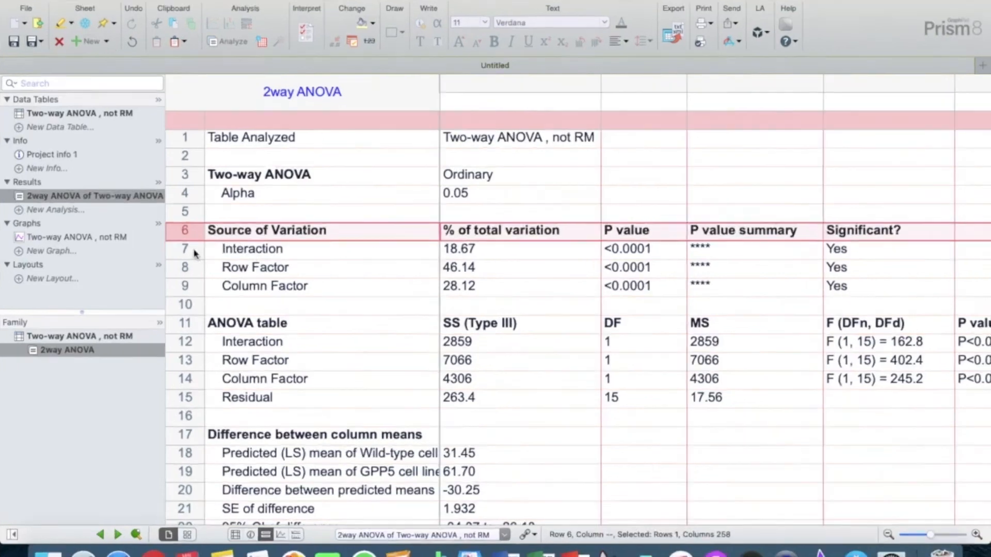
- Examine the Interaction, Row Factor and Column Factor rows under Source of Variation, including their P value summary and significance
{"action": "left_click", "coordinate": [224, 255]}
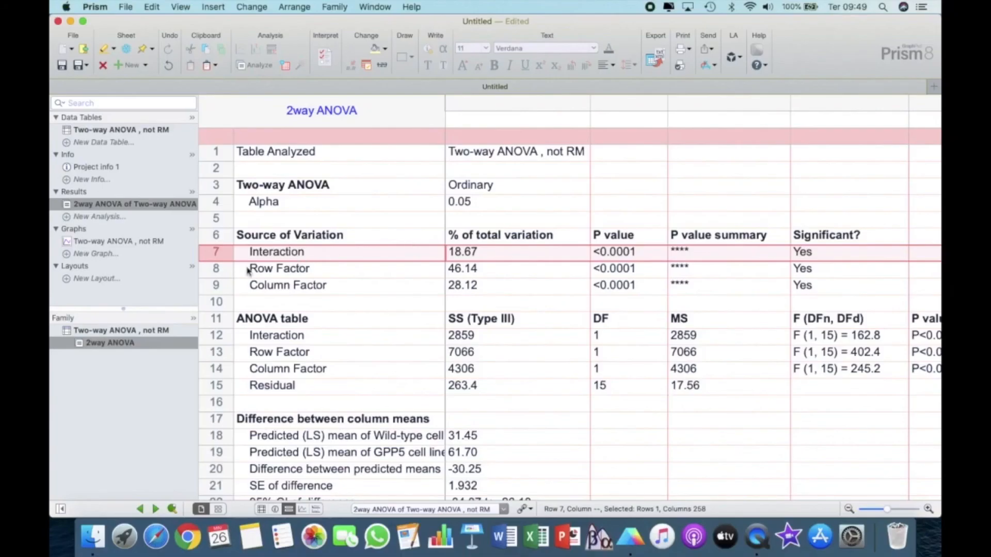
{"action": "left_click", "coordinate": [221, 275]}
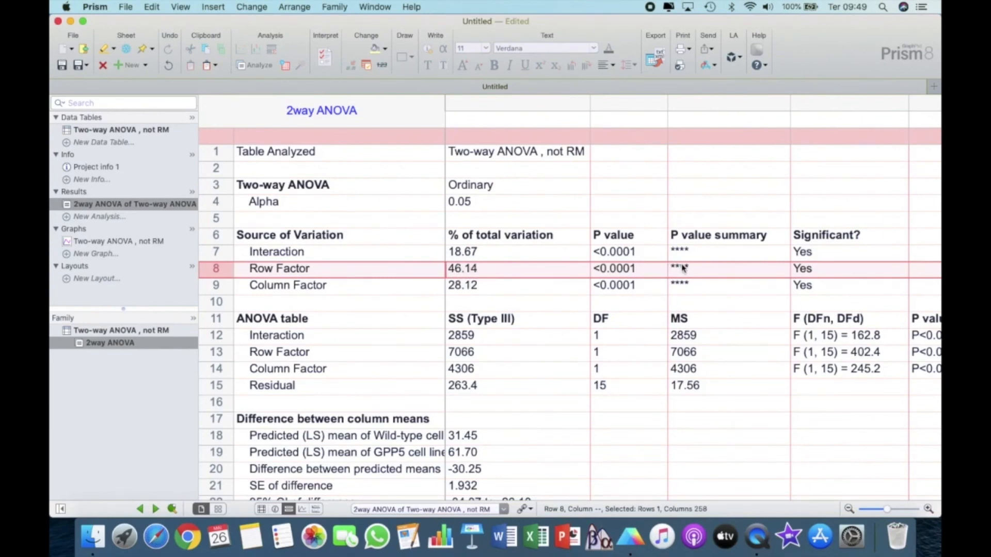
{"action": "left_click", "coordinate": [215, 287]}
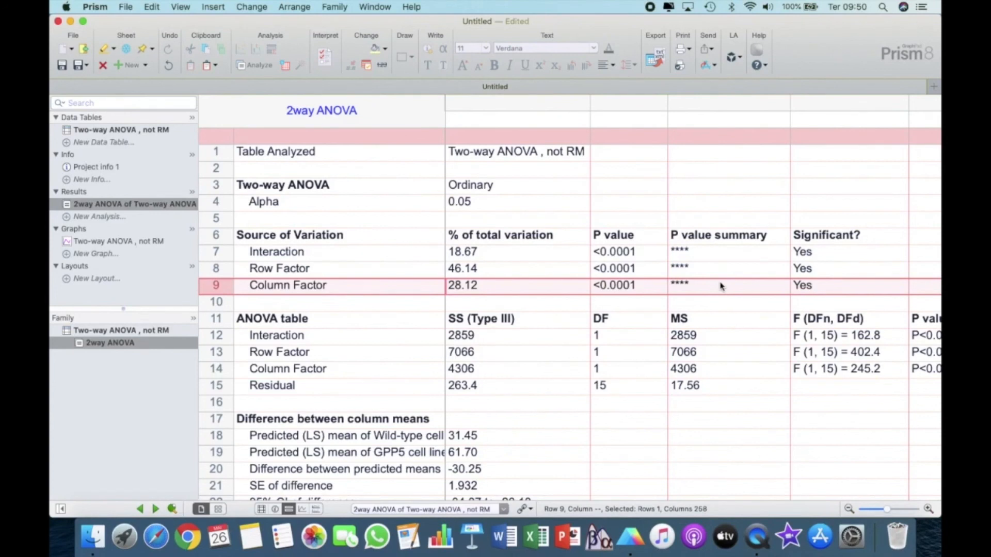
{"action": "left_click", "coordinate": [216, 270]}
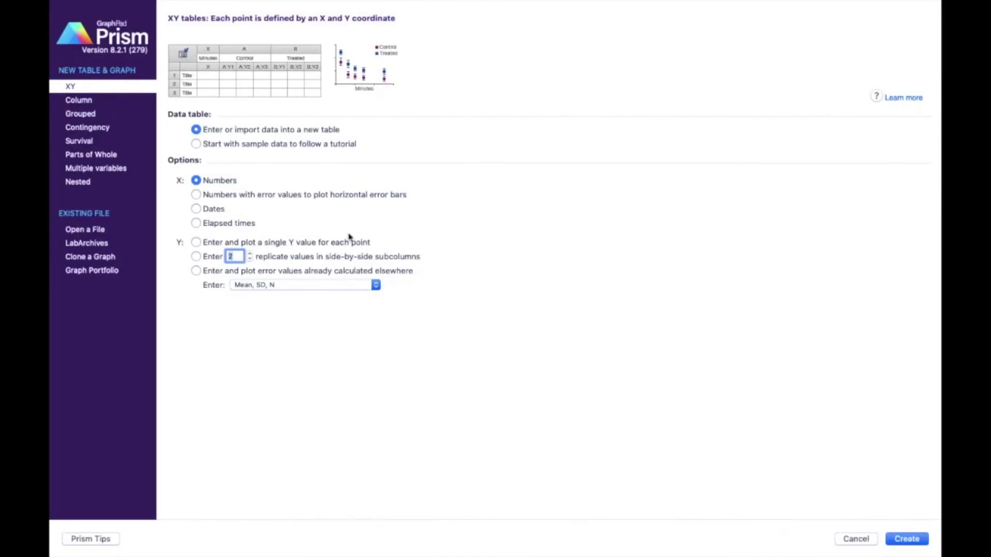
- Browse the tutorial sample data sets offered for the XY, Column, Grouped, Contingency and Survival table types
{"action": "left_click", "coordinate": [244, 148]}
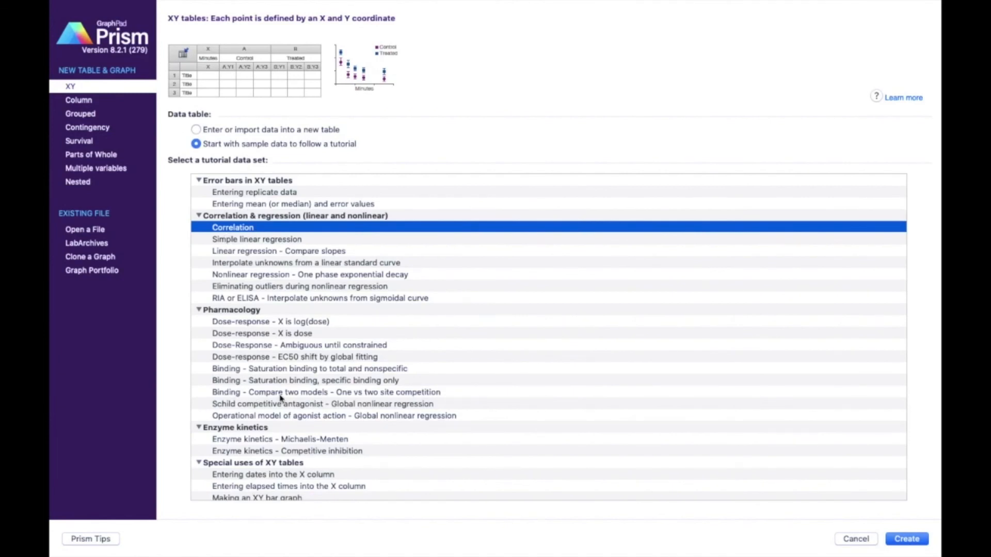
{"action": "scroll", "coordinate": [282, 362], "scroll_direction": "down", "scroll_amount": 2}
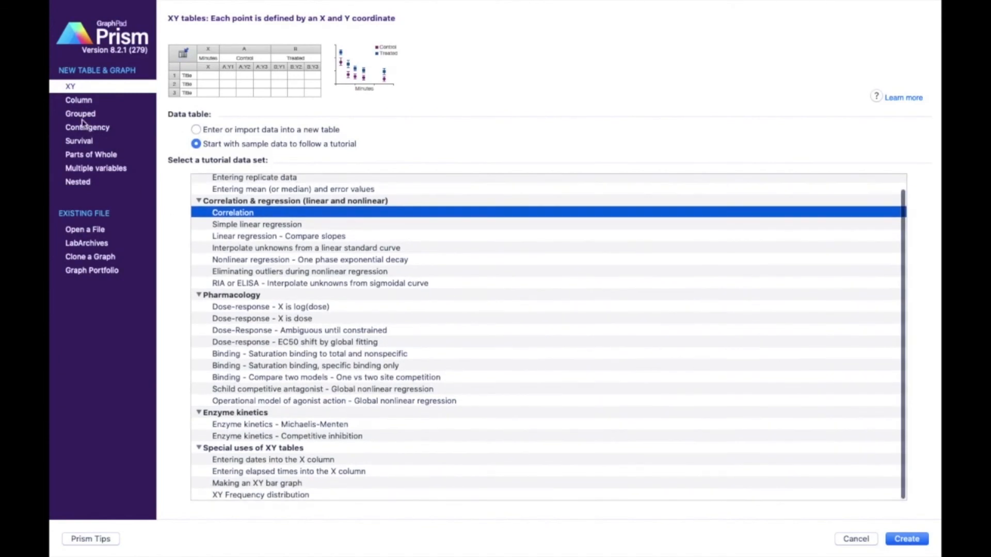
{"action": "left_click", "coordinate": [78, 103]}
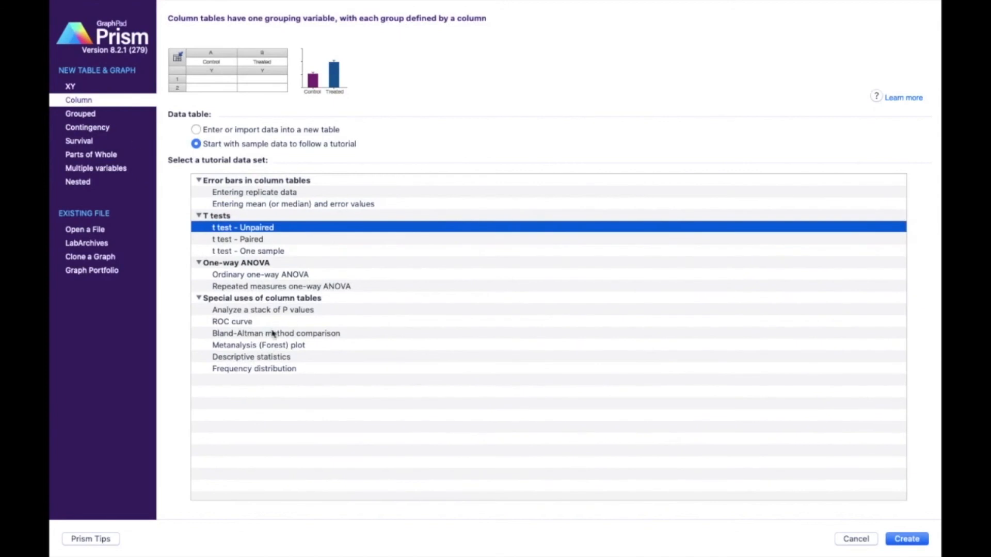
{"action": "left_click", "coordinate": [97, 116]}
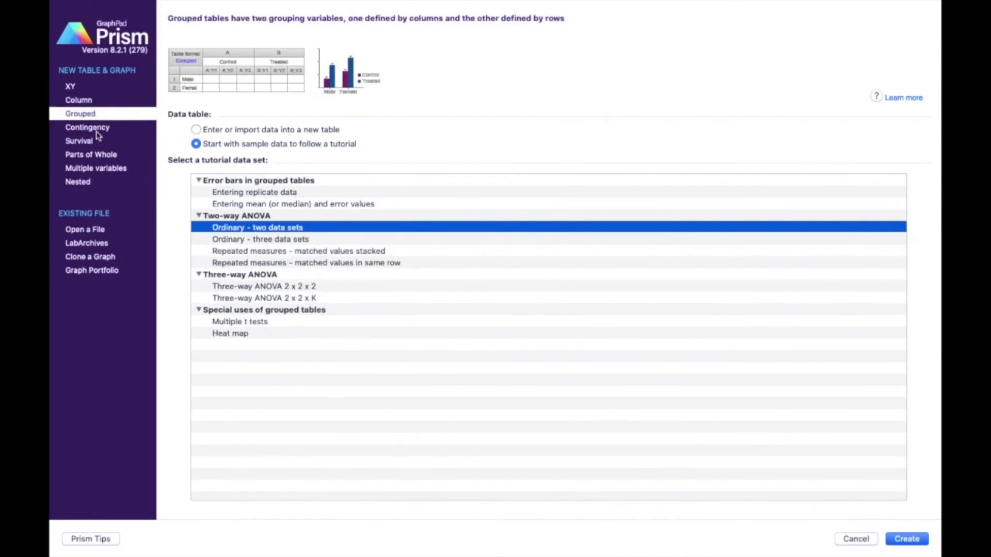
{"action": "left_click", "coordinate": [97, 129]}
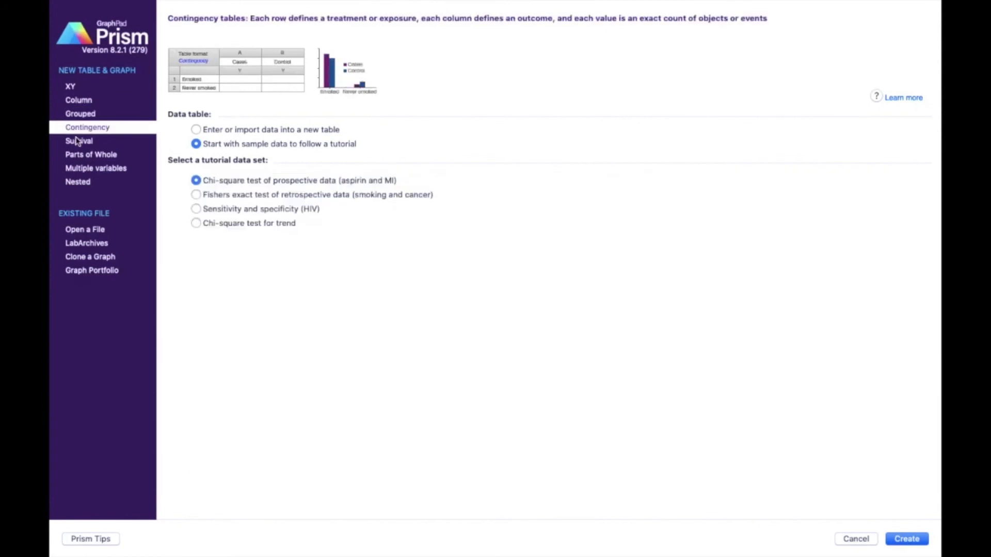
{"action": "left_click", "coordinate": [78, 143]}
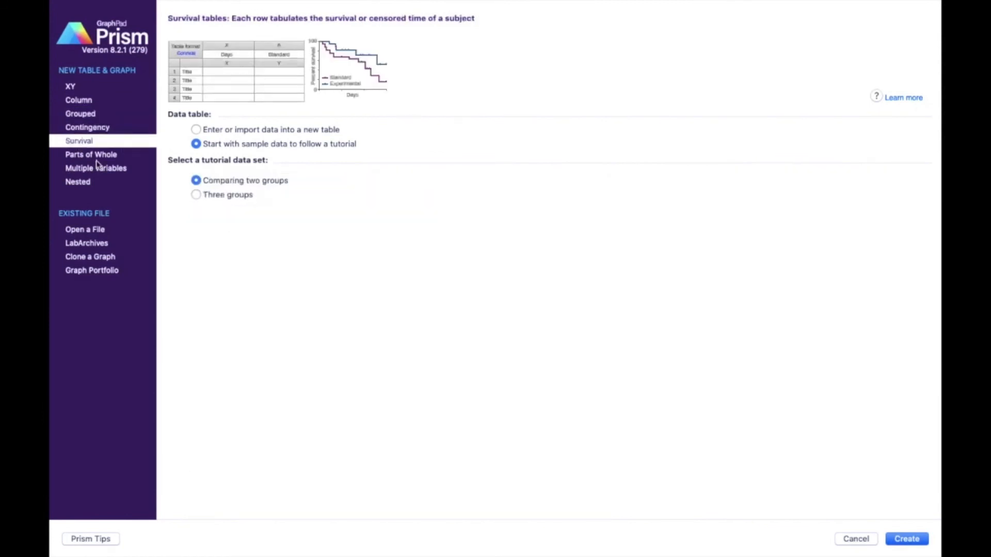
{"action": "left_click", "coordinate": [84, 88]}
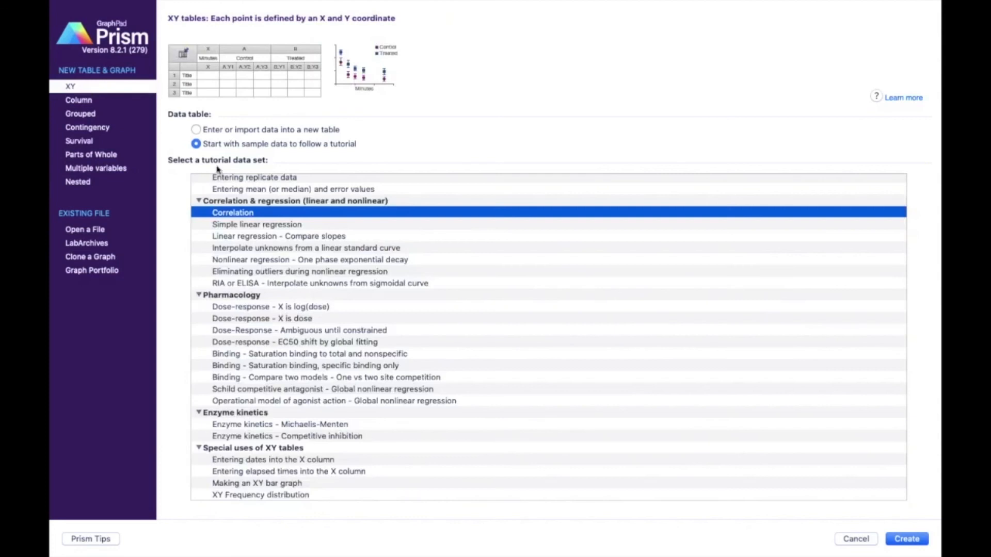